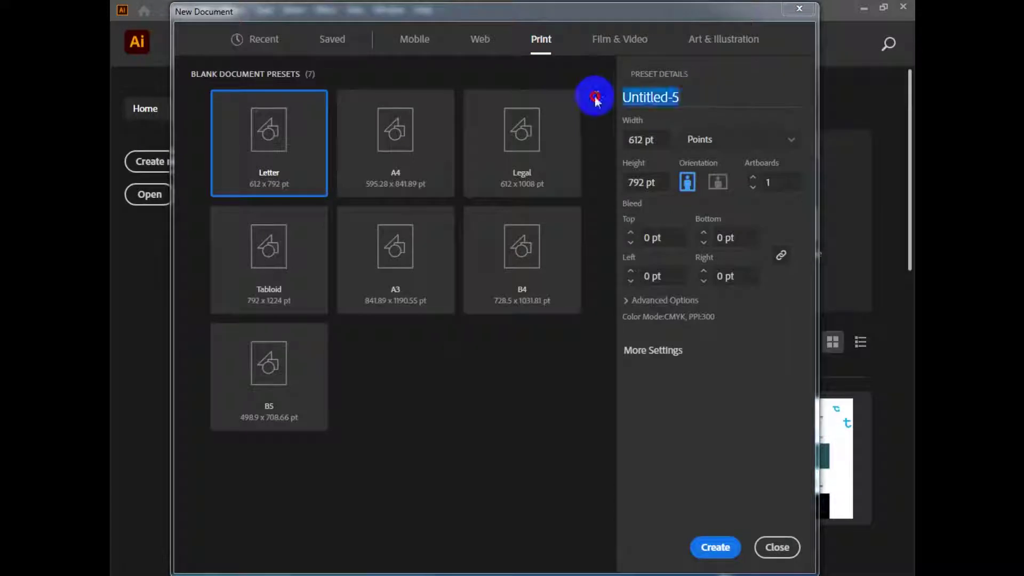
Create a document named 'flyer design' in inches, 4 × 4 in, with 0.125 in bleed.
text(flyer dfe)
key(BackSpace)
key(BackSpace)
text(esign)
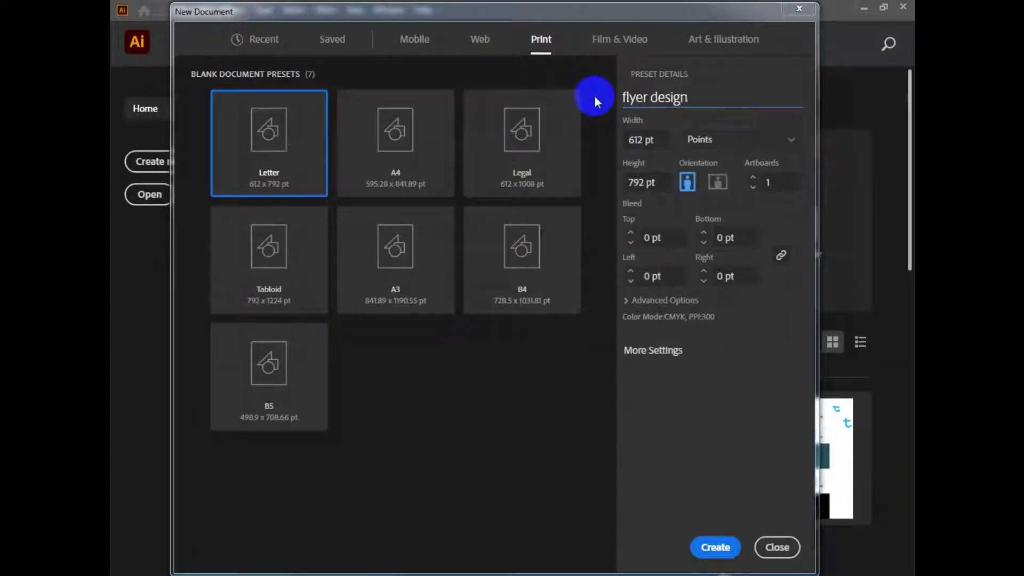
click(791, 148)
click(693, 213)
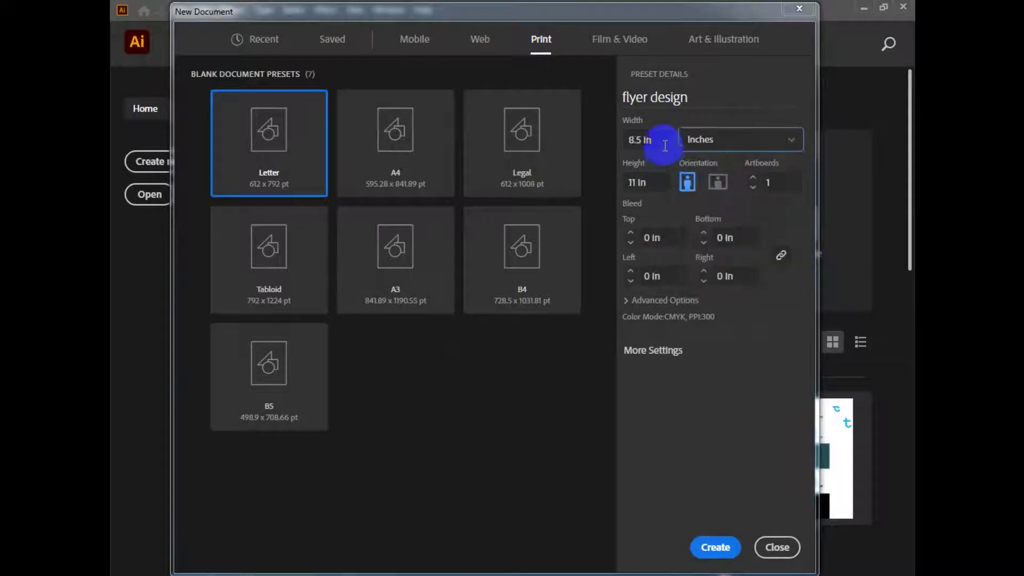
click(636, 143)
key(Tab)
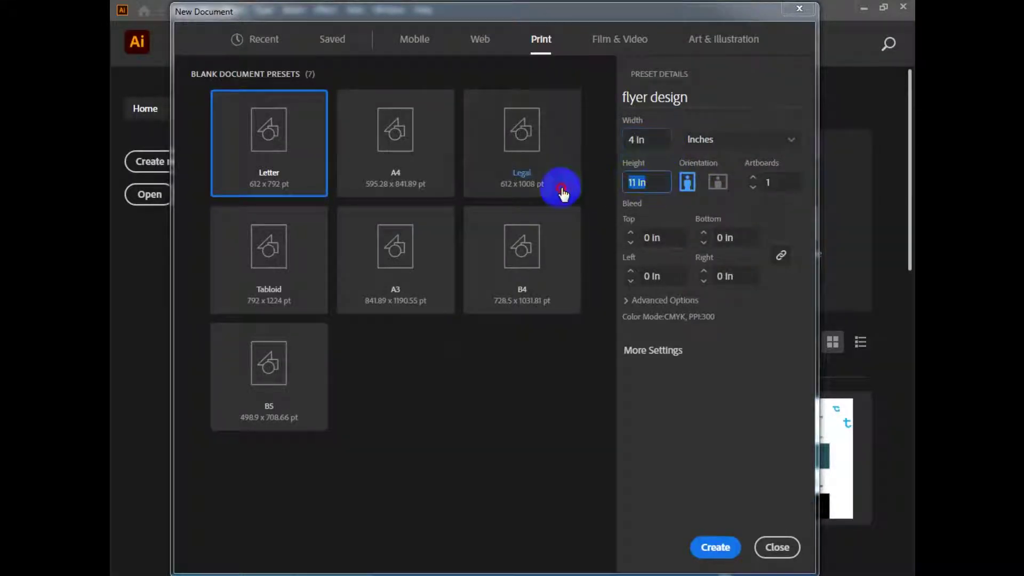
text(4)
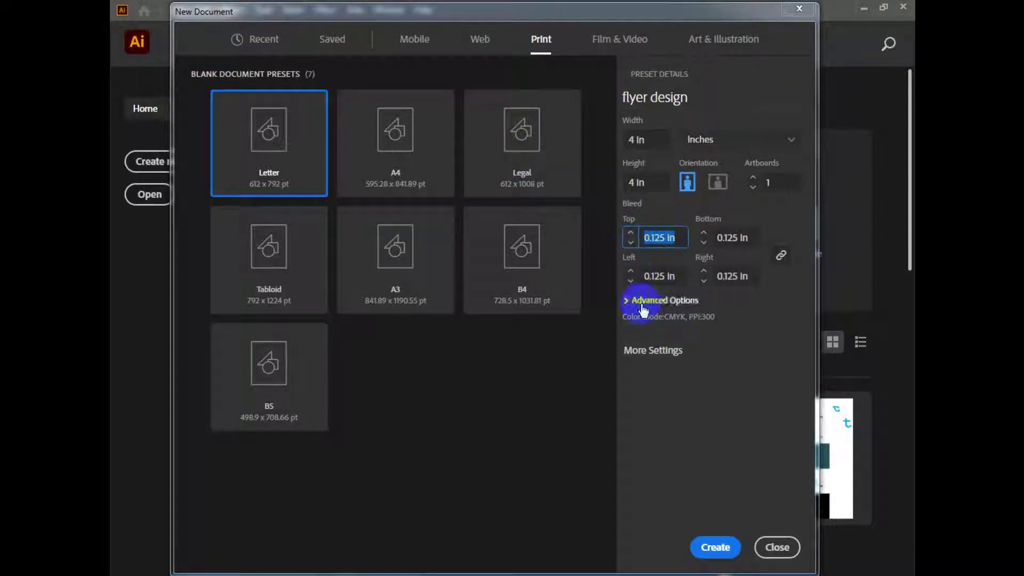
click(678, 301)
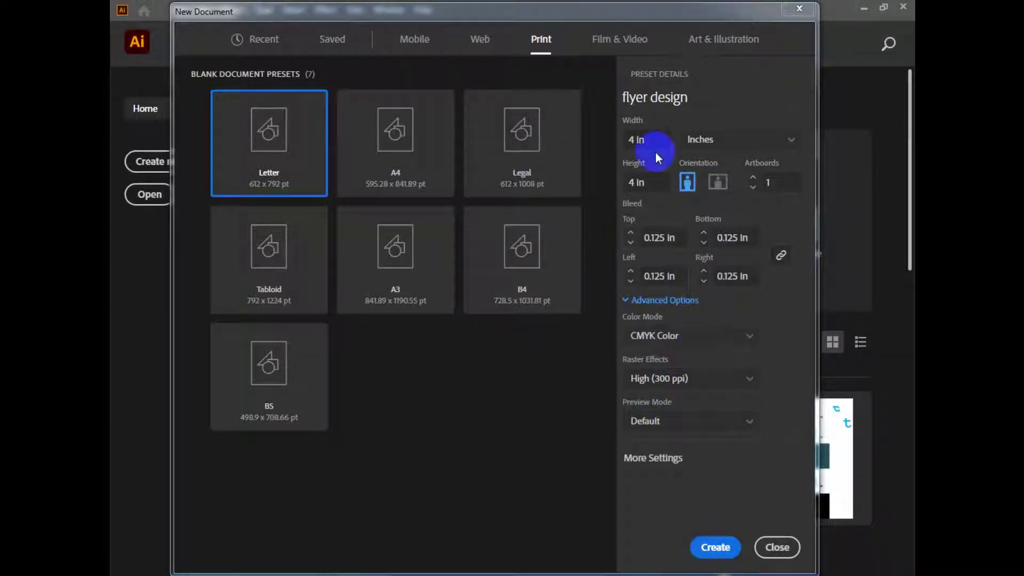
click(715, 547)
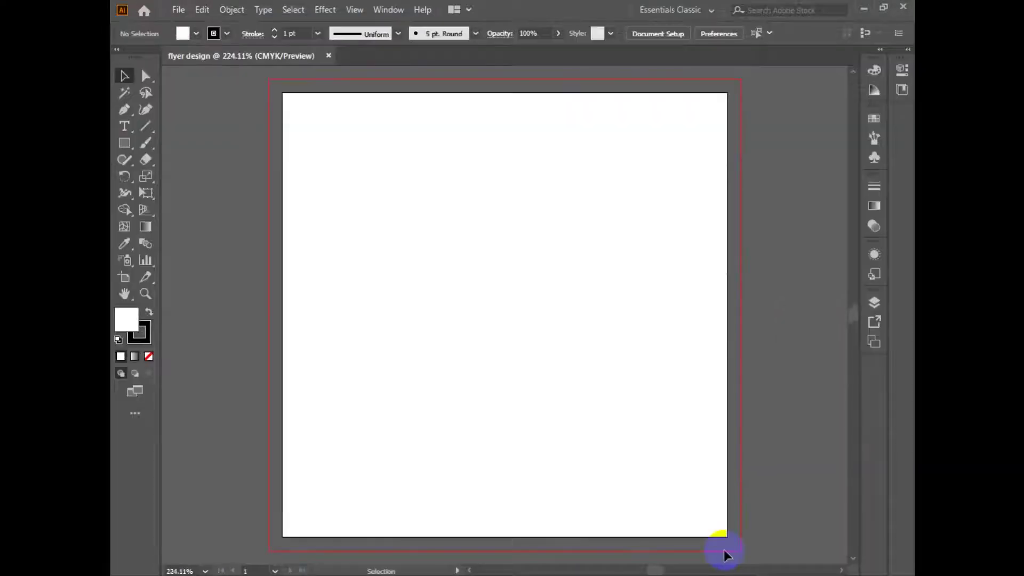
Draw a 4 × 4 in rectangle on the artboard by entering its exact size.
scroll(542, 299, down, 2)
click(129, 142)
click(475, 322)
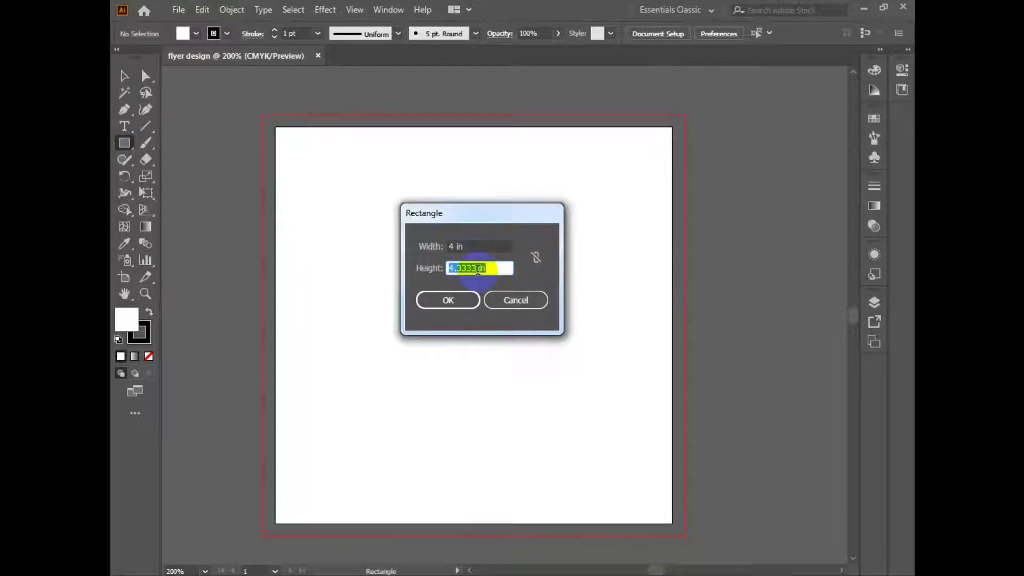
click(445, 299)
Align the rectangle to the artboard, centred horizontally and vertically.
click(124, 75)
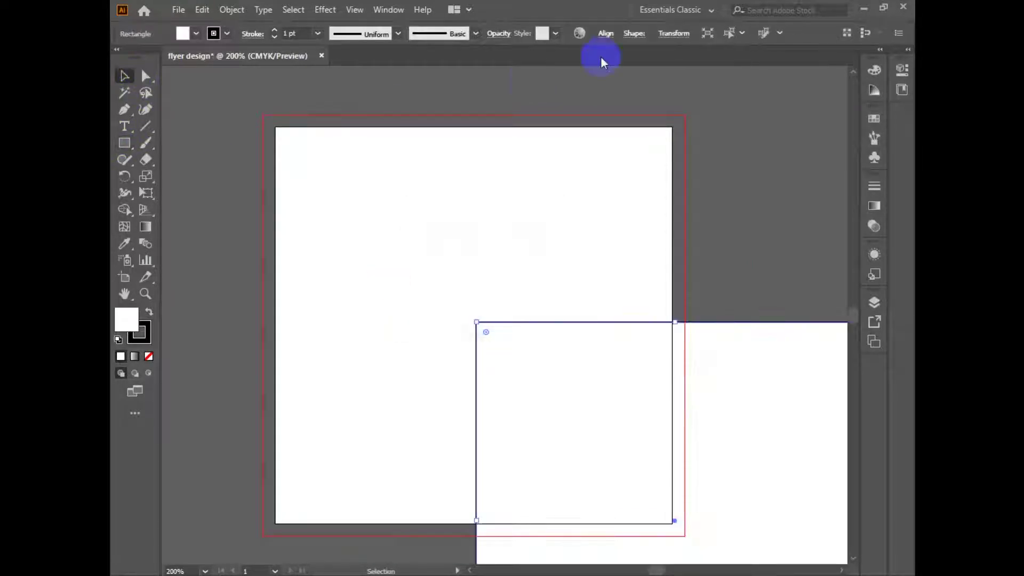
click(607, 34)
click(593, 156)
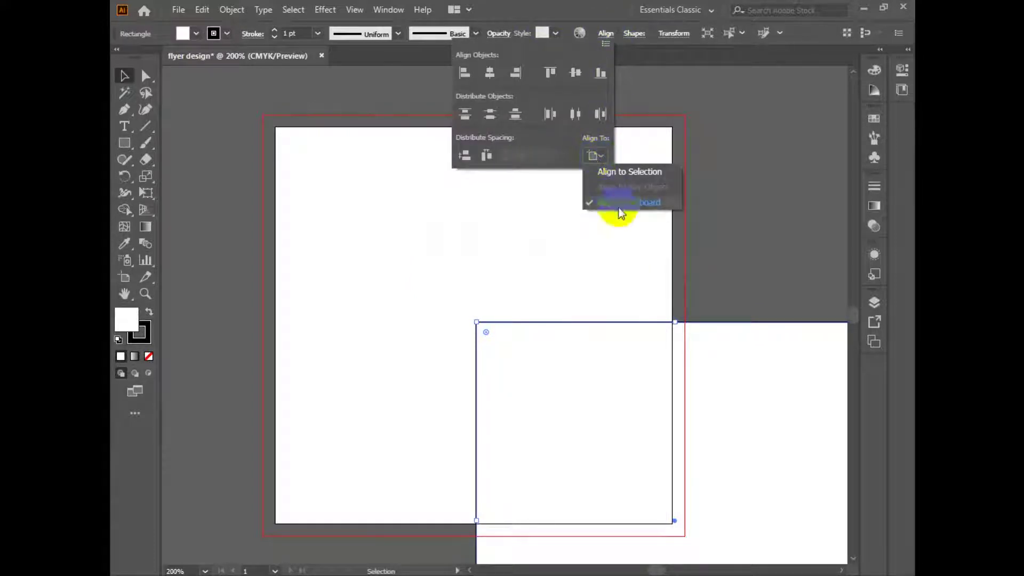
click(488, 73)
click(550, 73)
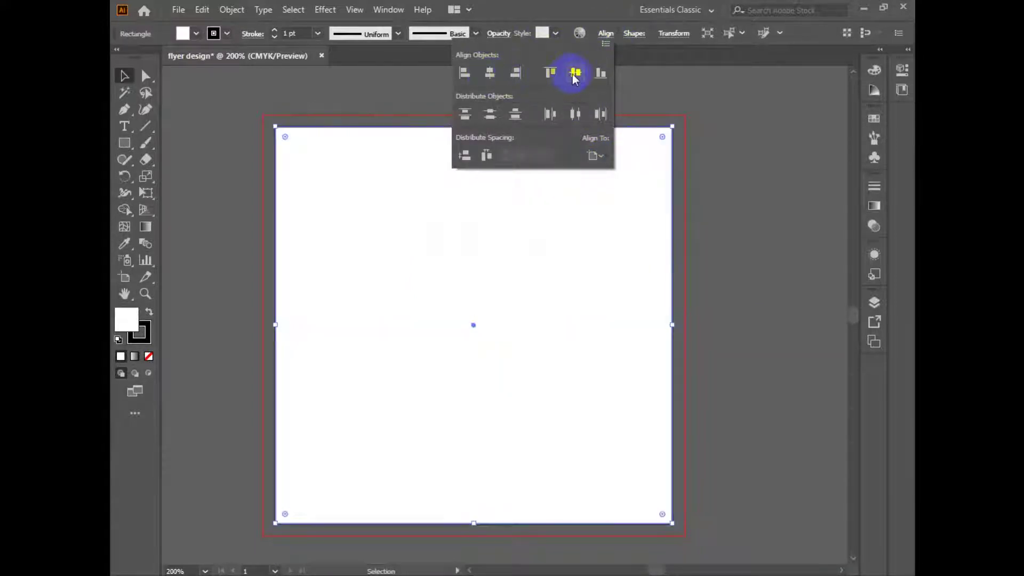
click(220, 16)
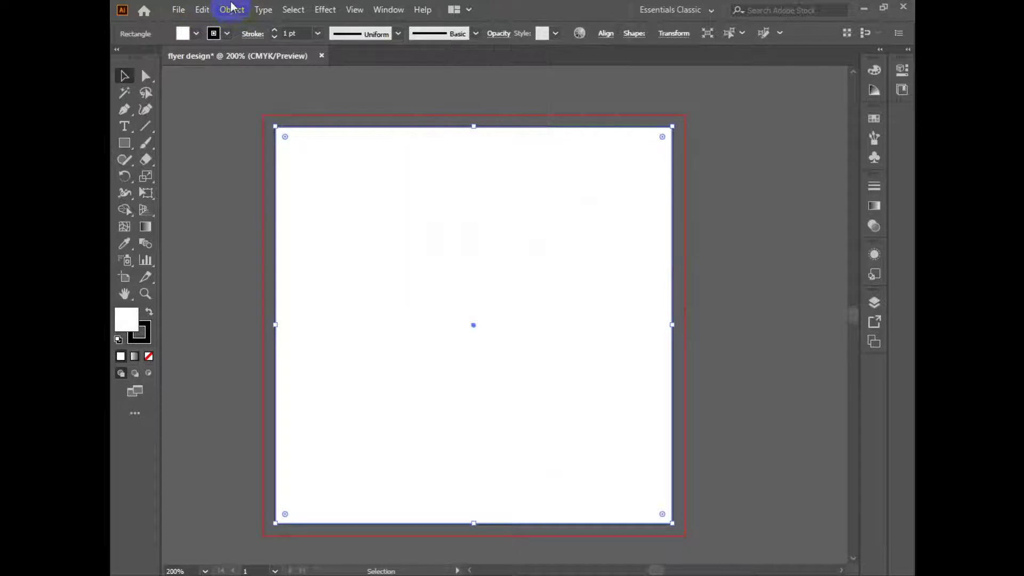
click(230, 9)
Offset the rectangle path by 0.125 in to create a bleed-sized frame.
mouse_move(283, 347)
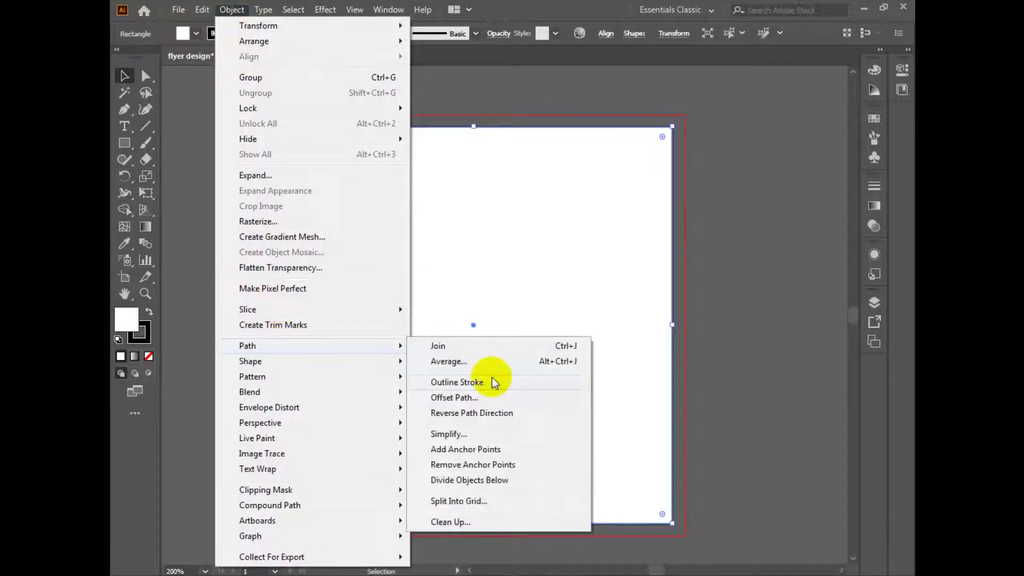
click(531, 399)
click(531, 401)
click(596, 327)
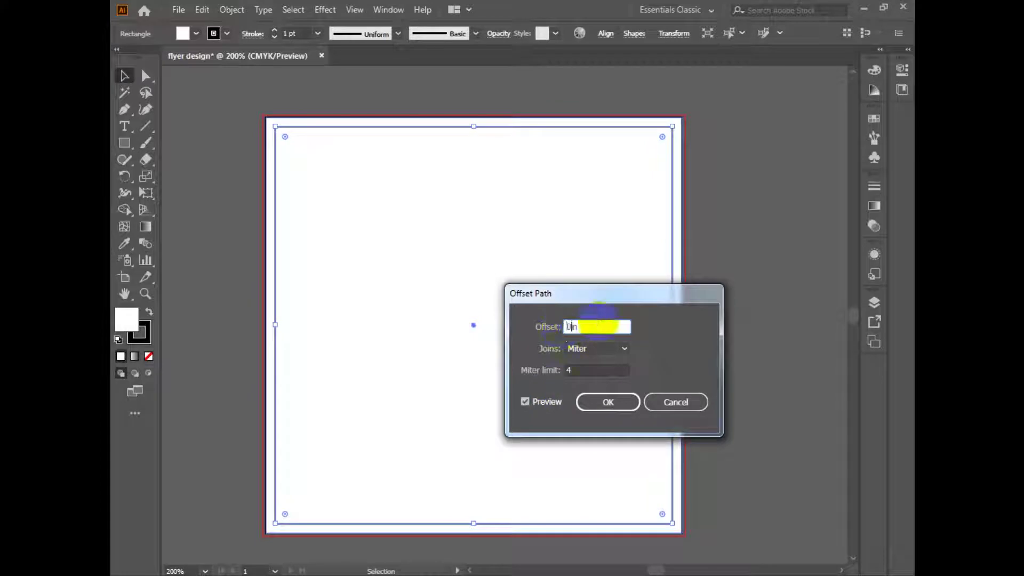
click(603, 402)
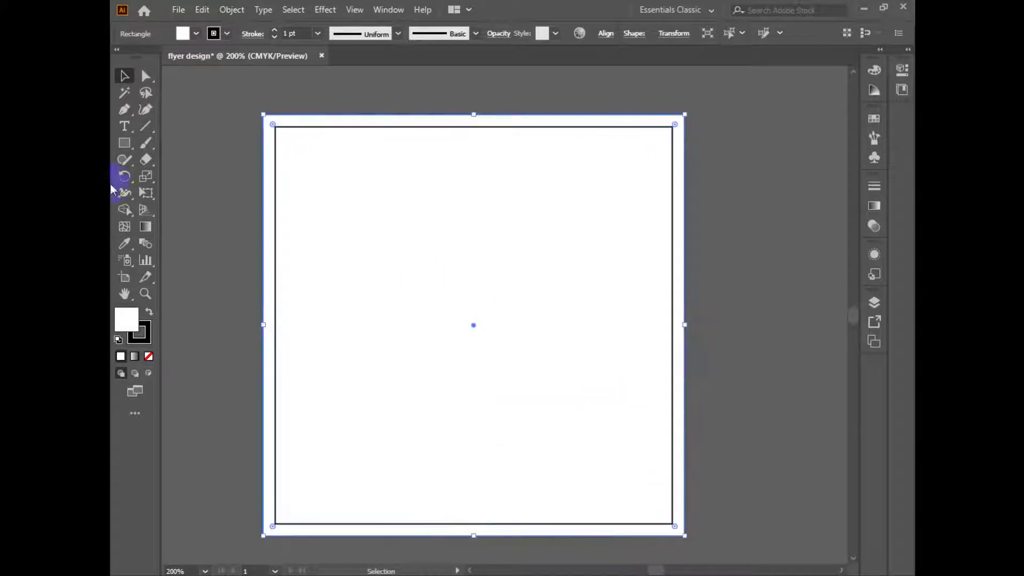
Offset the inner rectangle inward, remove its stroke and convert it into margin guides.
click(262, 75)
click(388, 127)
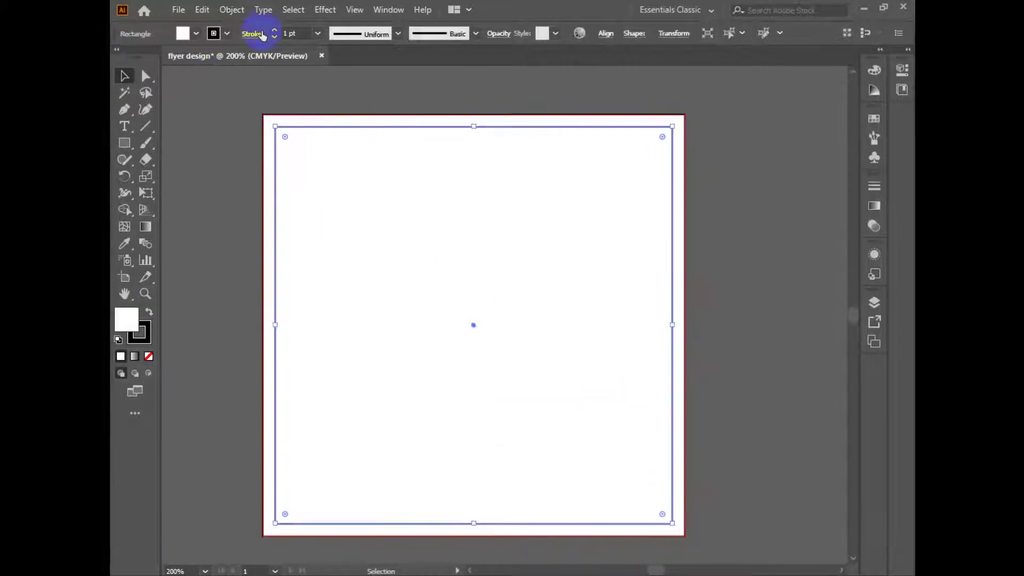
click(231, 10)
mouse_move(364, 349)
click(528, 397)
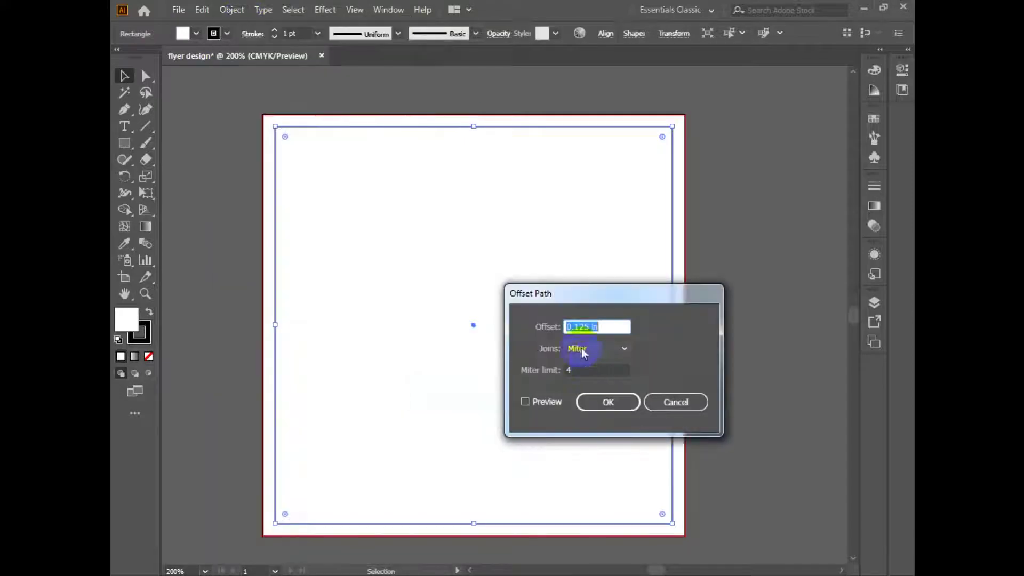
click(609, 402)
click(142, 338)
click(149, 356)
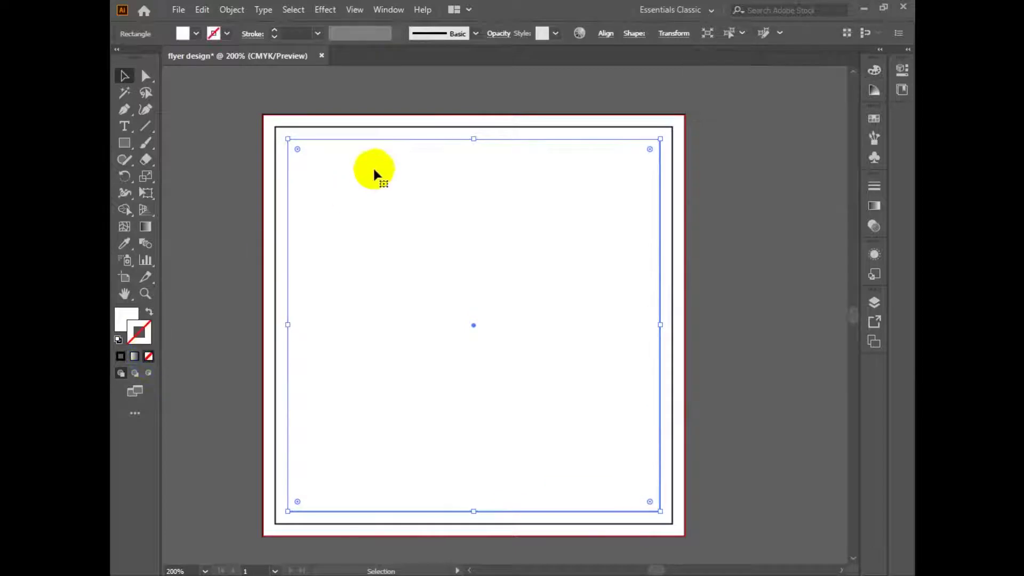
right_click(380, 139)
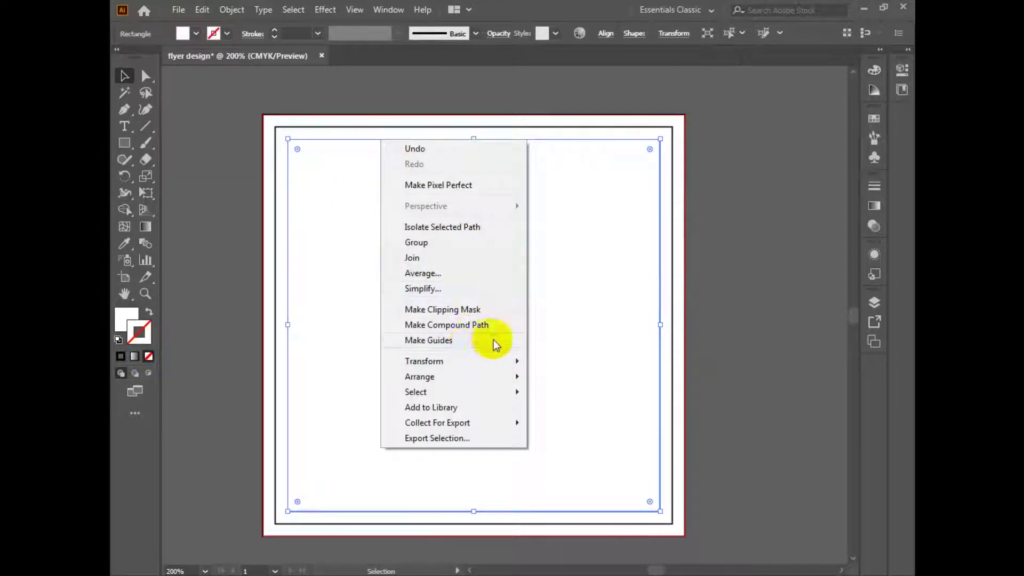
click(421, 343)
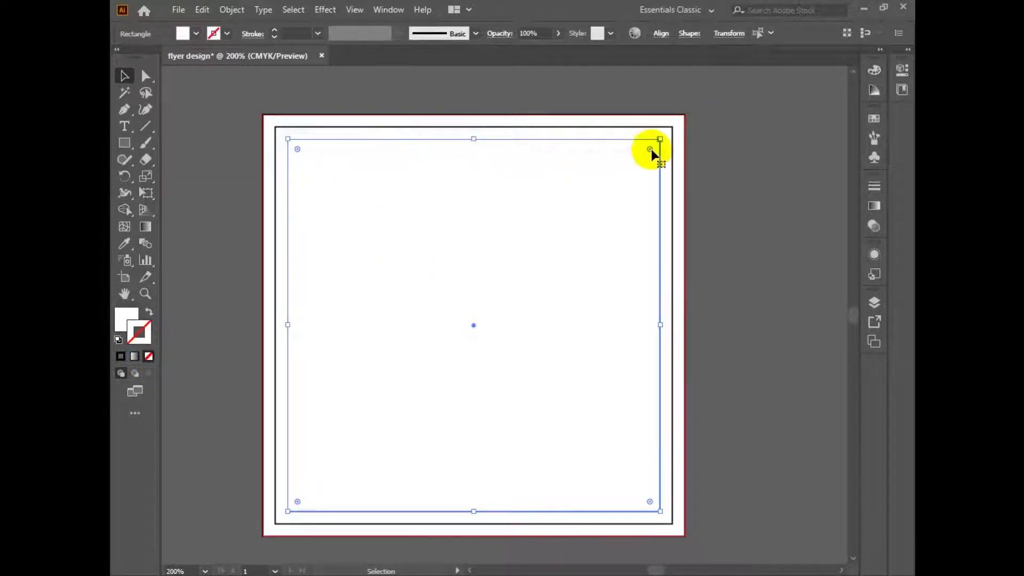
Remove the outer frame rectangle's black stroke and lock it in place.
click(695, 109)
click(469, 183)
click(142, 336)
click(147, 356)
click(126, 319)
click(178, 246)
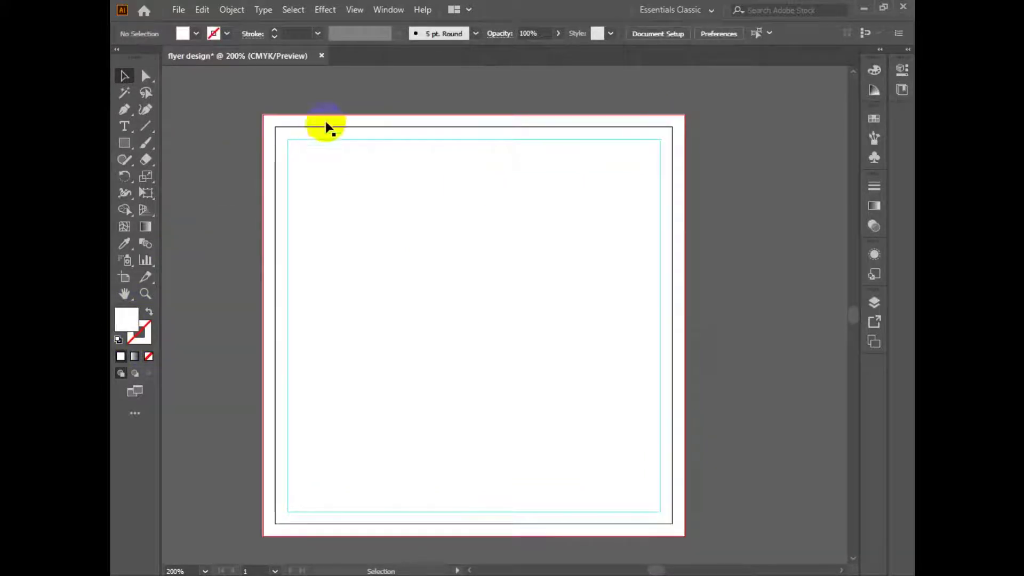
click(312, 125)
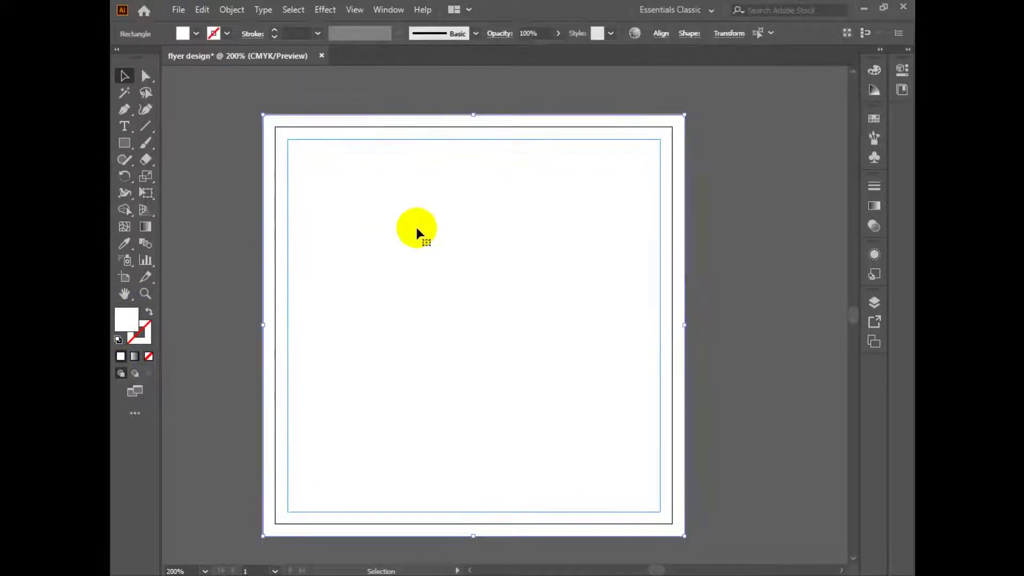
click(305, 8)
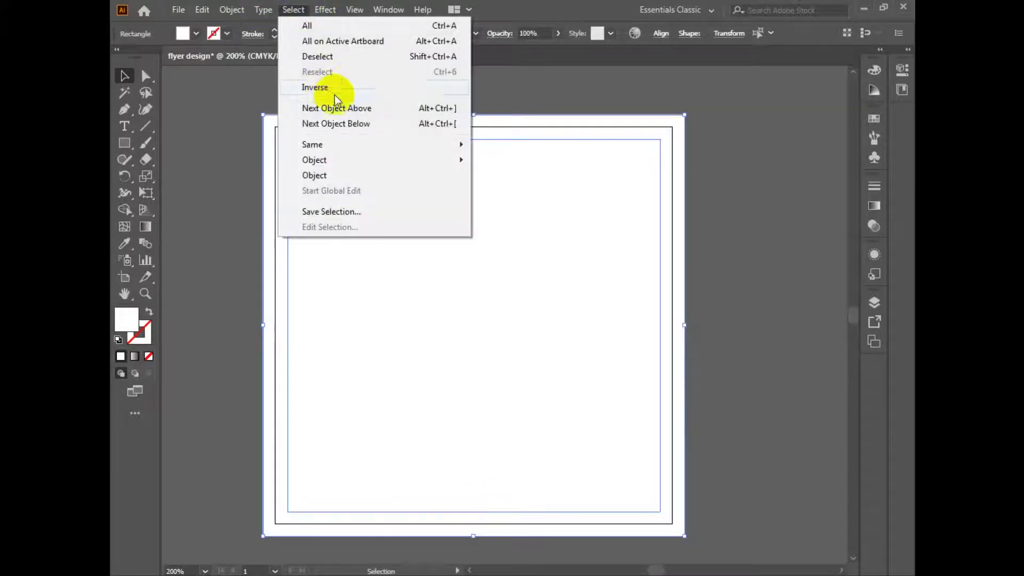
mouse_move(238, 10)
mouse_move(278, 111)
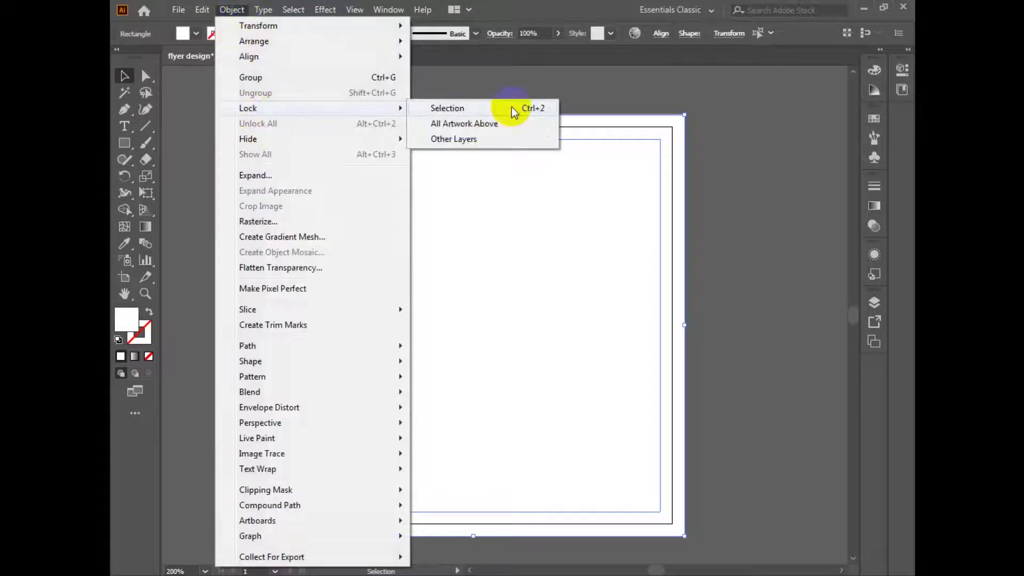
click(513, 107)
Copy the church flyer reference image from the browser and paste it into Illustrator.
key(space)
drag(535, 89, 527, 192)
drag(544, 311, 560, 183)
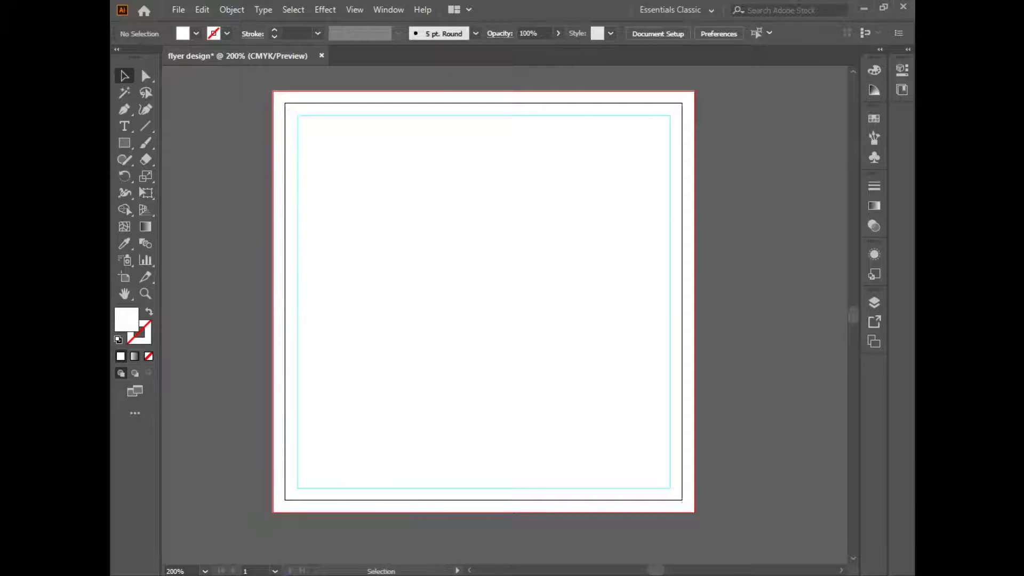
key(alt+Tab)
scroll(447, 209, up, 9)
scroll(447, 218, up, 2)
scroll(421, 320, down, 2)
right_click(316, 247)
click(354, 290)
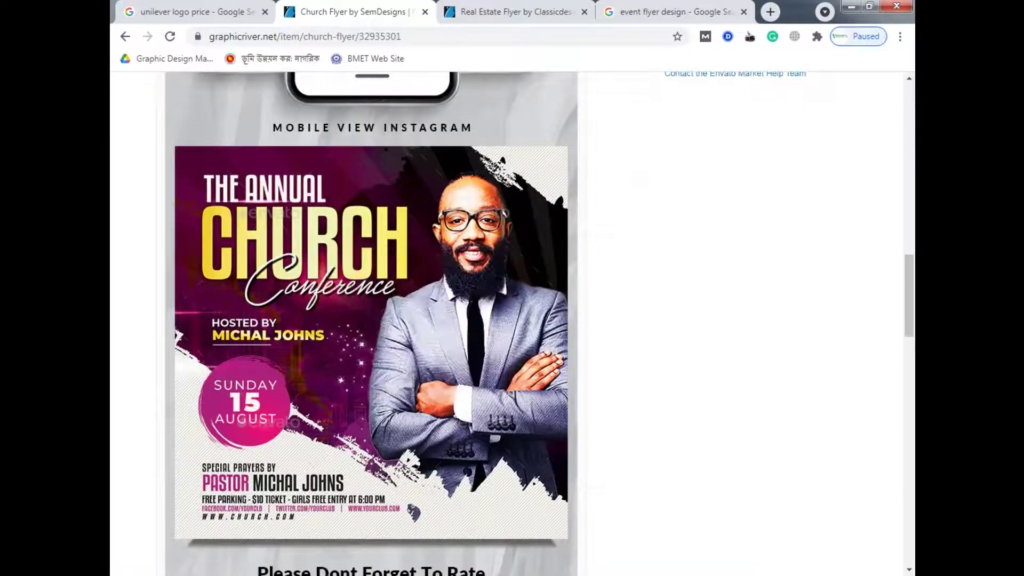
key(alt+Tab)
key(ctrl+v)
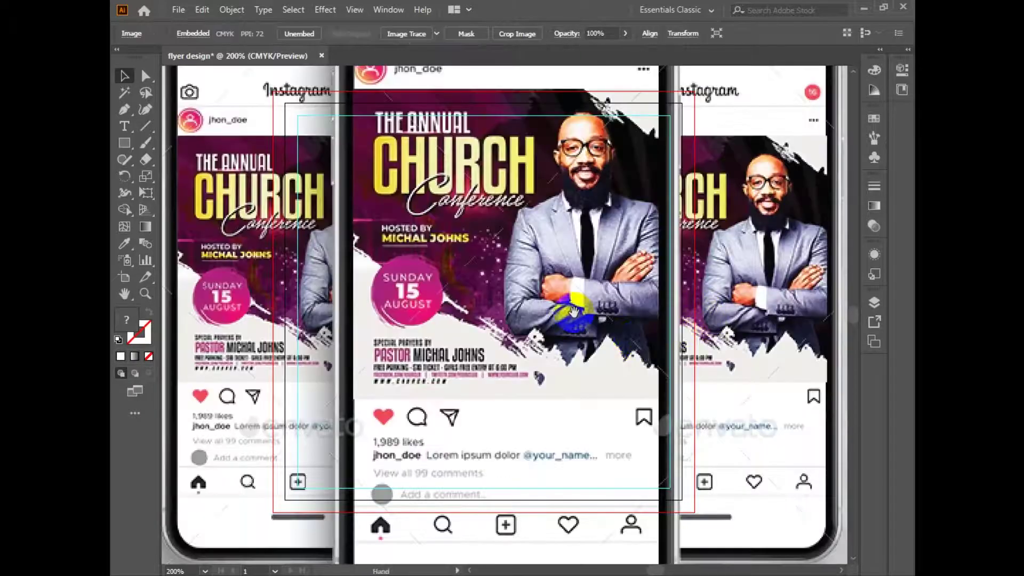
Move the pasted flyer image off to the right of the artboard.
ctrl+alt+click(574, 311)
ctrl+alt+click(575, 311)
ctrl+alt+click(505, 322)
ctrl+alt+click(505, 322)
drag(547, 325, 402, 260)
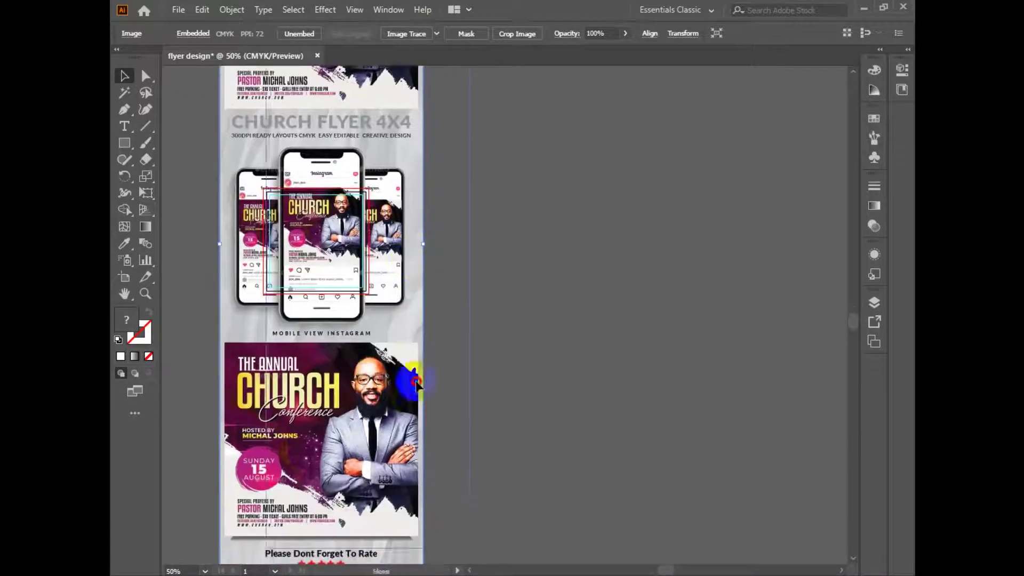
drag(392, 398, 630, 319)
Draw a square over the flyer design and clip the image to it.
click(124, 143)
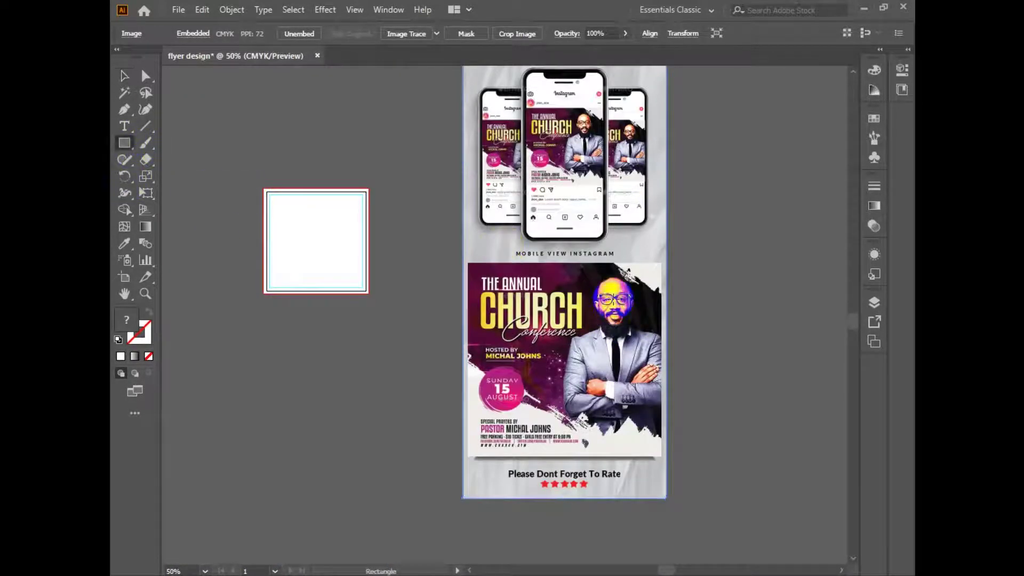
drag(467, 261, 668, 459)
click(125, 77)
drag(760, 326, 445, 373)
right_click(517, 324)
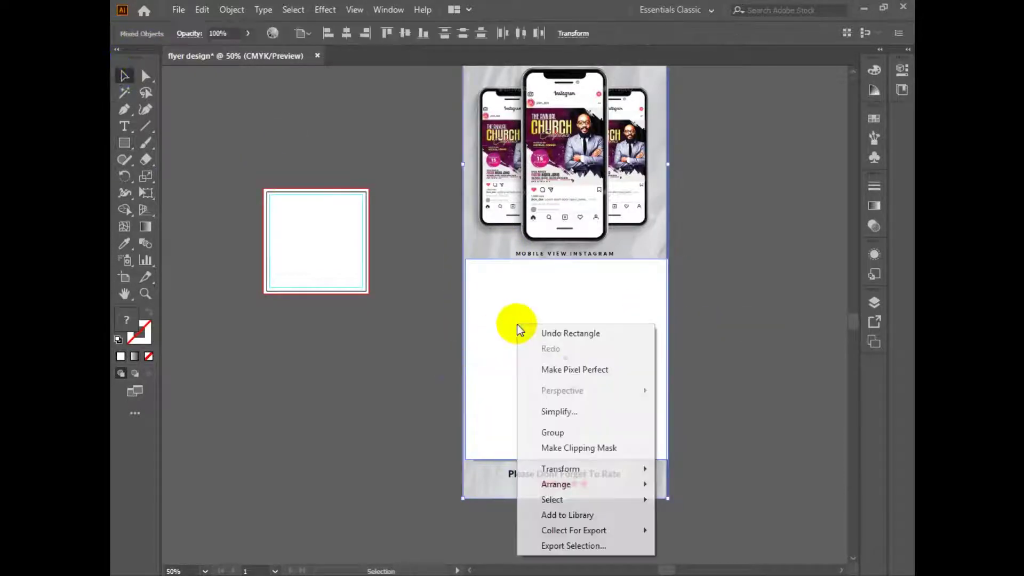
click(580, 451)
Reposition the clipped flyer beside the artboard and zoom in to 100%.
click(714, 339)
drag(623, 396, 753, 375)
ctrl+click(581, 301)
drag(675, 375, 659, 315)
ctrl+click(584, 293)
drag(531, 305, 569, 312)
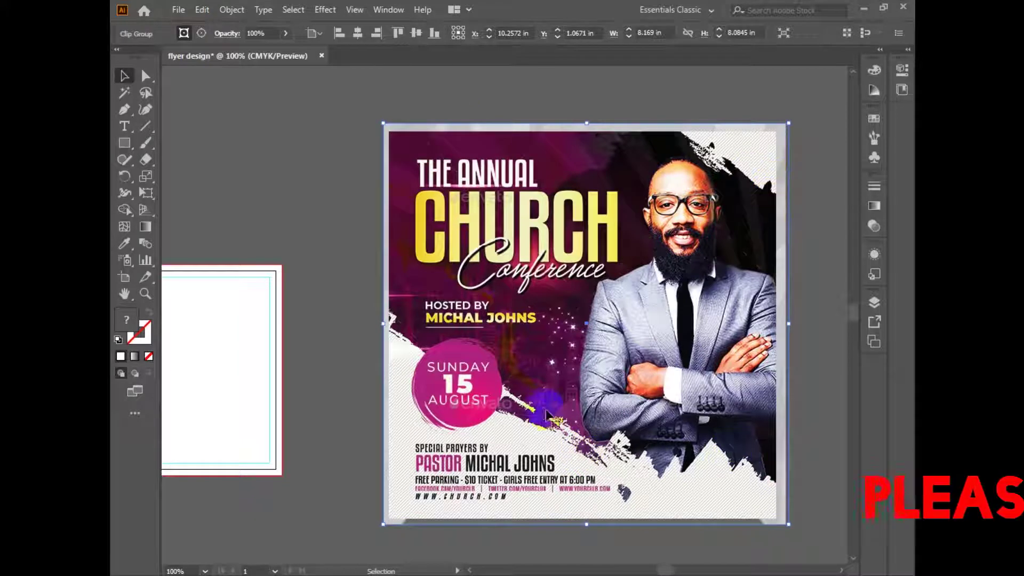
drag(543, 363, 594, 331)
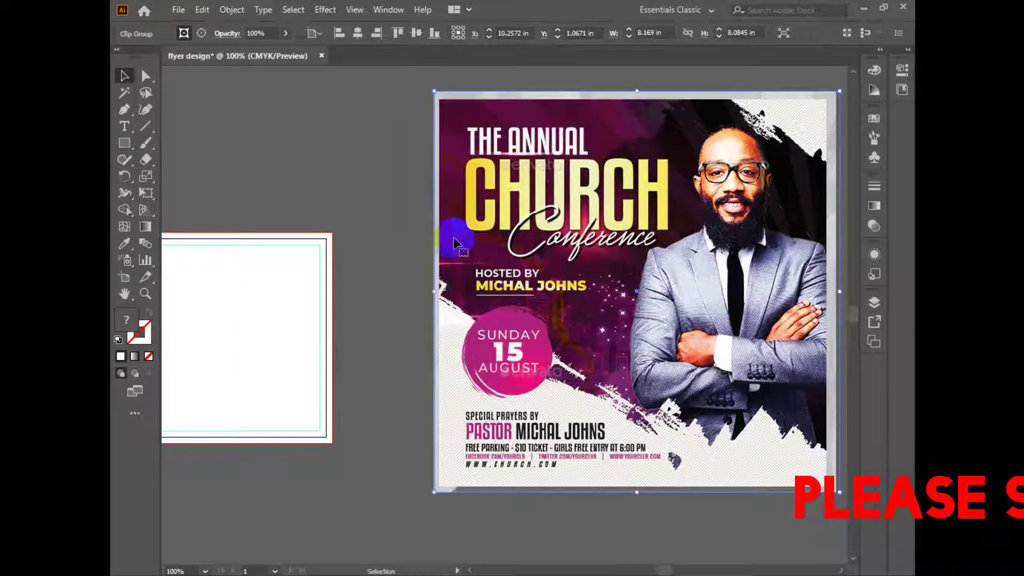
Run a Google search for 'brush vector'.
click(251, 514)
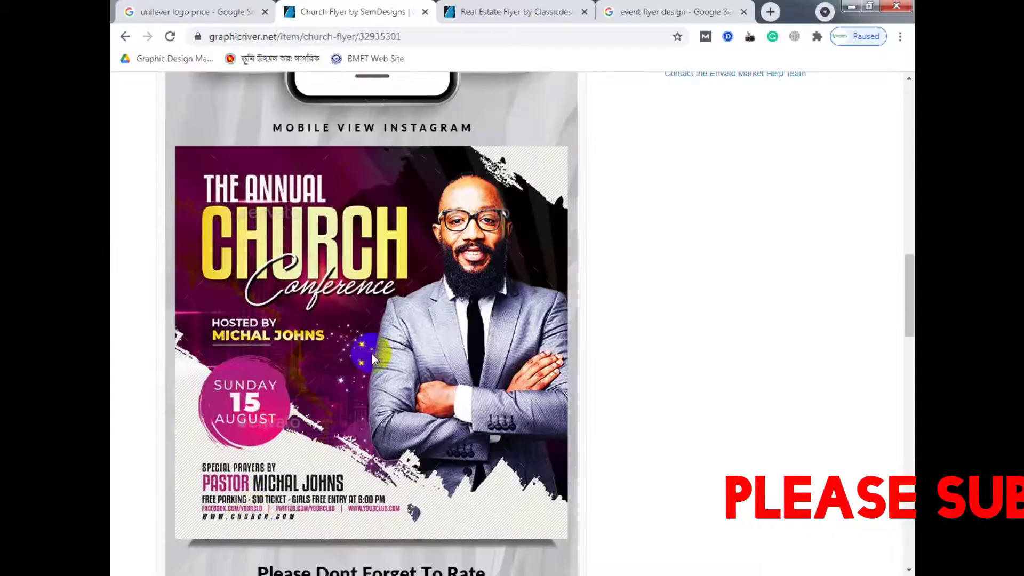
scroll(376, 396, down, 12)
scroll(376, 395, up, 6)
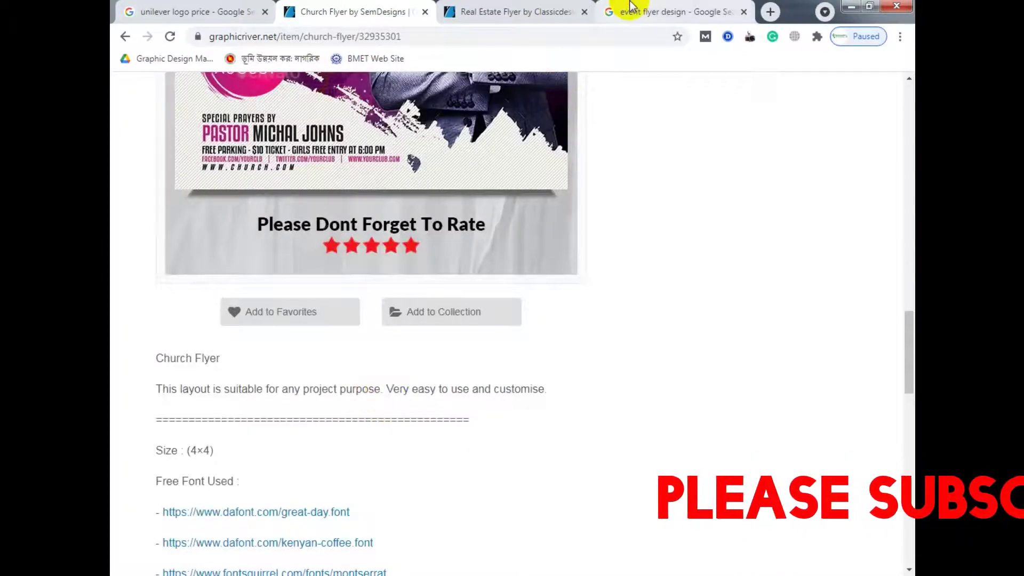
click(631, 6)
click(448, 43)
text(vb)
key(BackSpace)
key(BackSpace)
text(brush vector)
key(Return)
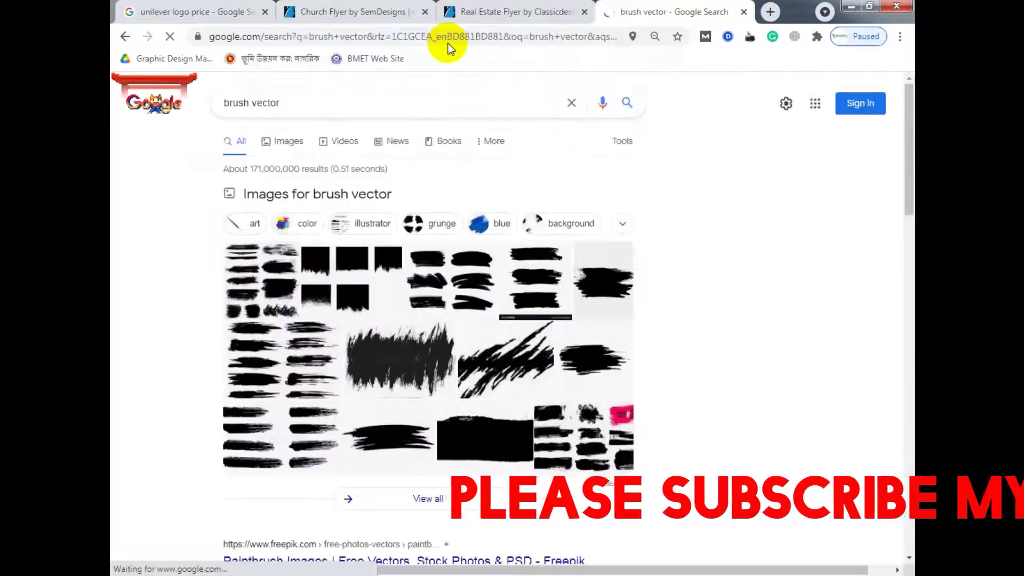
In the image results, preview a black brush-stroke vector and copy the image.
click(285, 142)
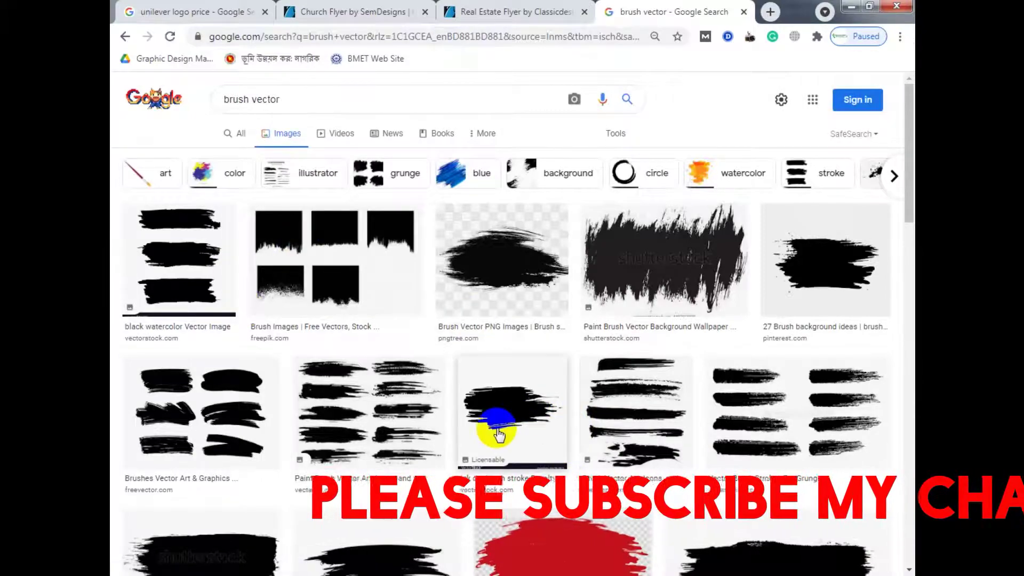
scroll(540, 419, down, 15)
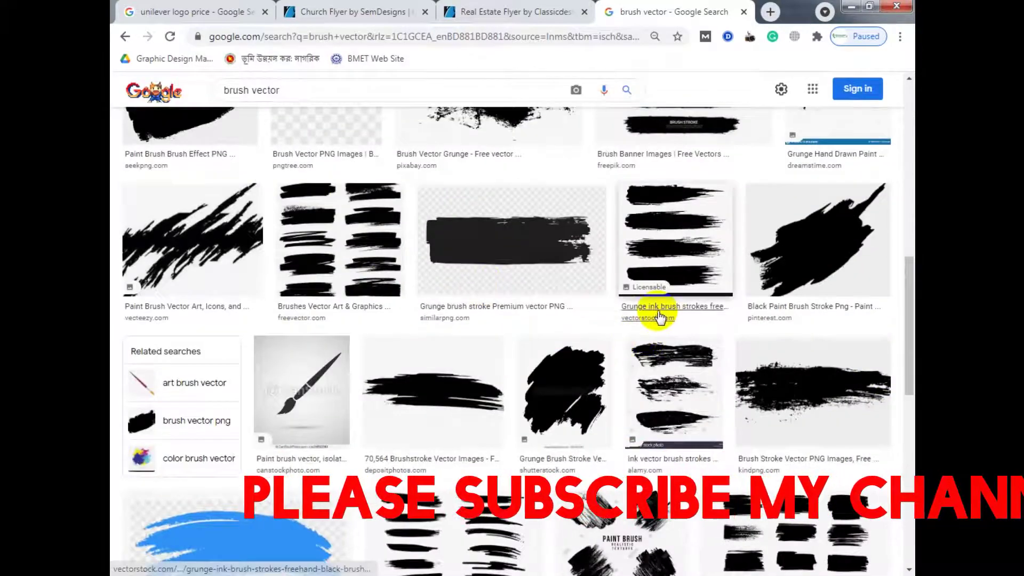
click(806, 242)
scroll(719, 442, down, 3)
scroll(474, 395, down, 1)
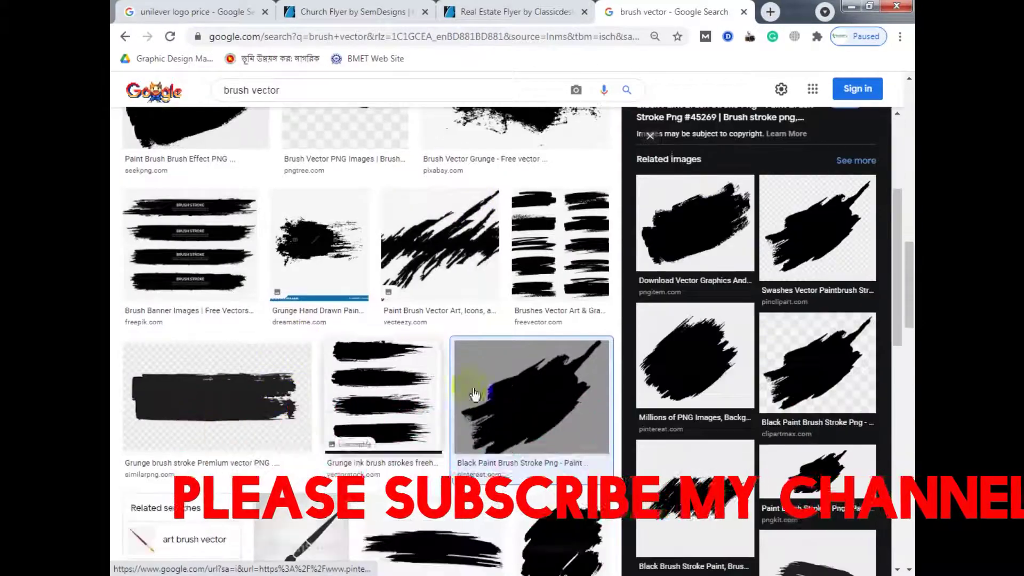
scroll(475, 395, down, 10)
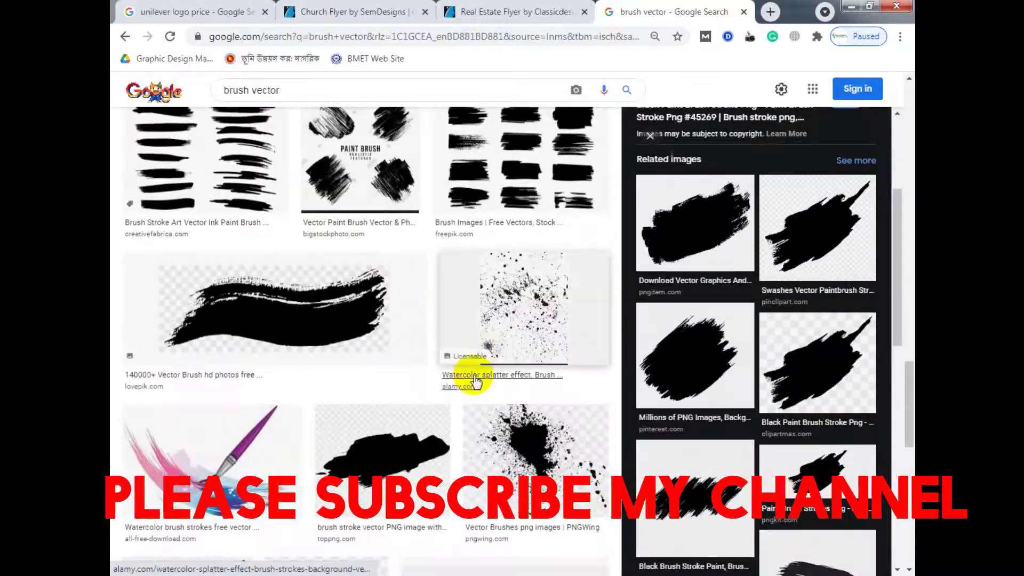
scroll(498, 367, down, 8)
click(703, 217)
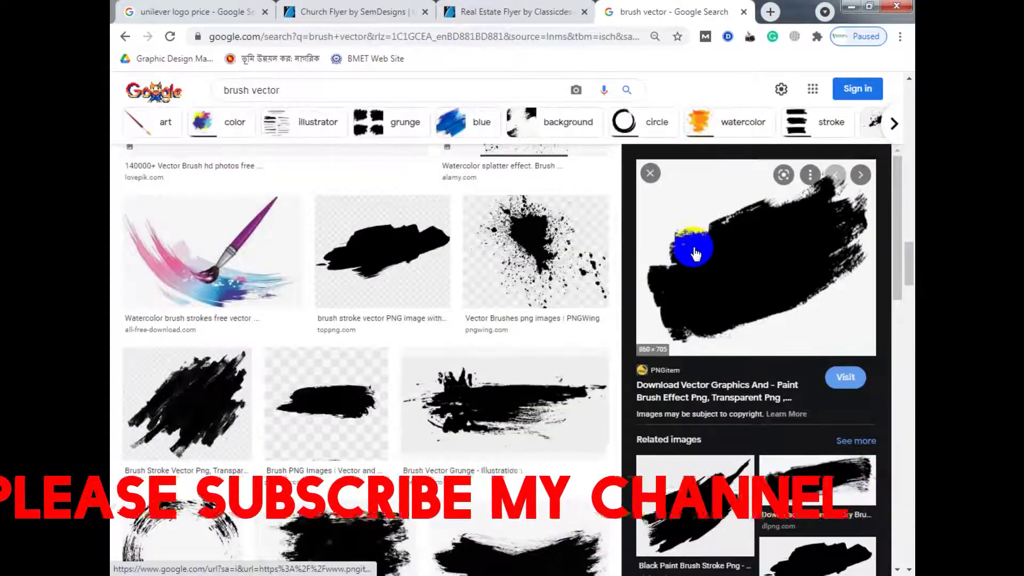
right_click(695, 252)
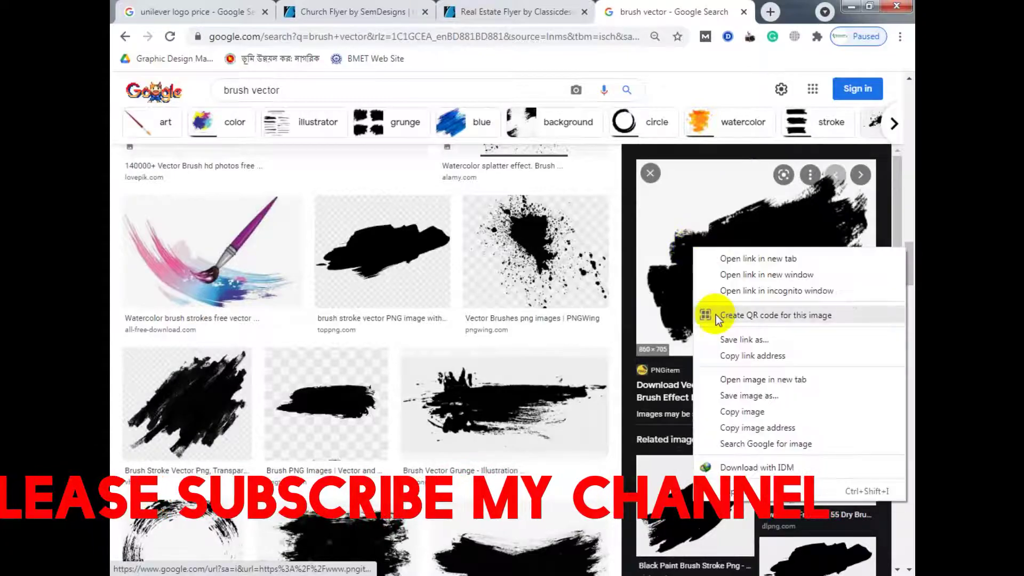
click(742, 412)
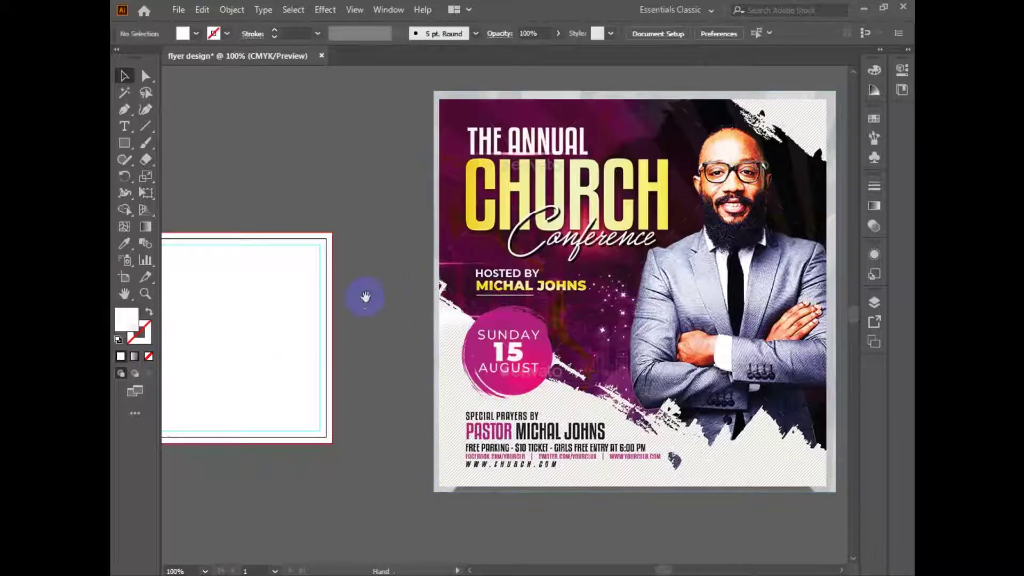
Paste the brush-stroke image and place it just above the square artboard.
drag(387, 311, 531, 332)
click(531, 332)
key(ctrl+v)
drag(491, 235, 508, 251)
drag(596, 328, 546, 261)
drag(433, 203, 442, 216)
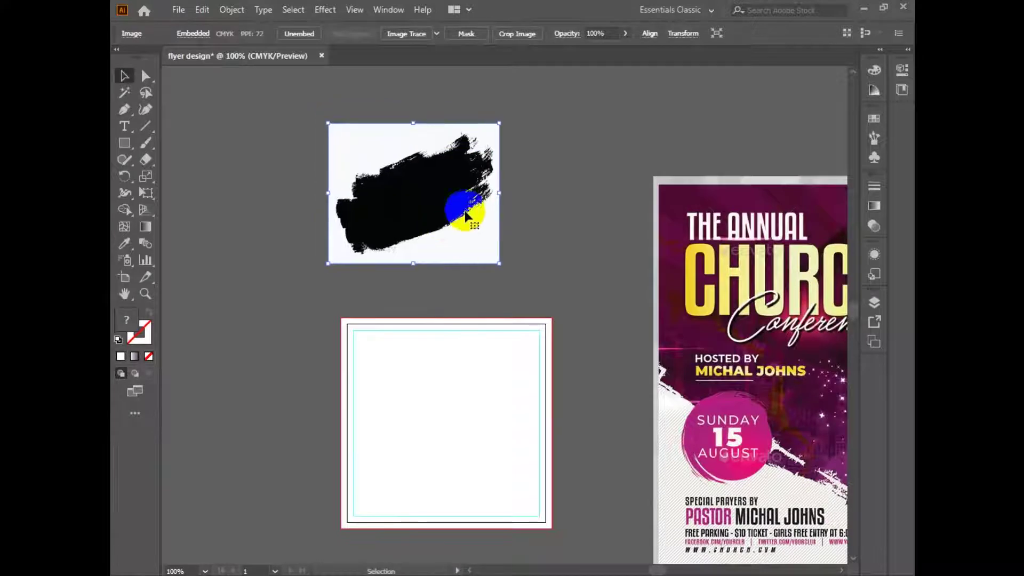
drag(465, 179, 475, 206)
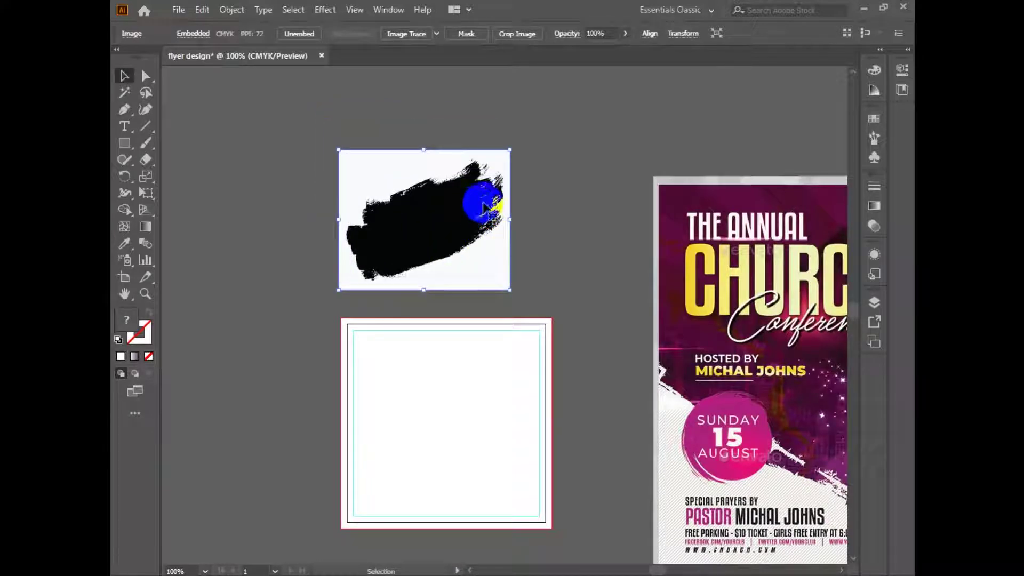
Image Trace the brush using the High Fidelity Photo preset instead of the default.
click(416, 34)
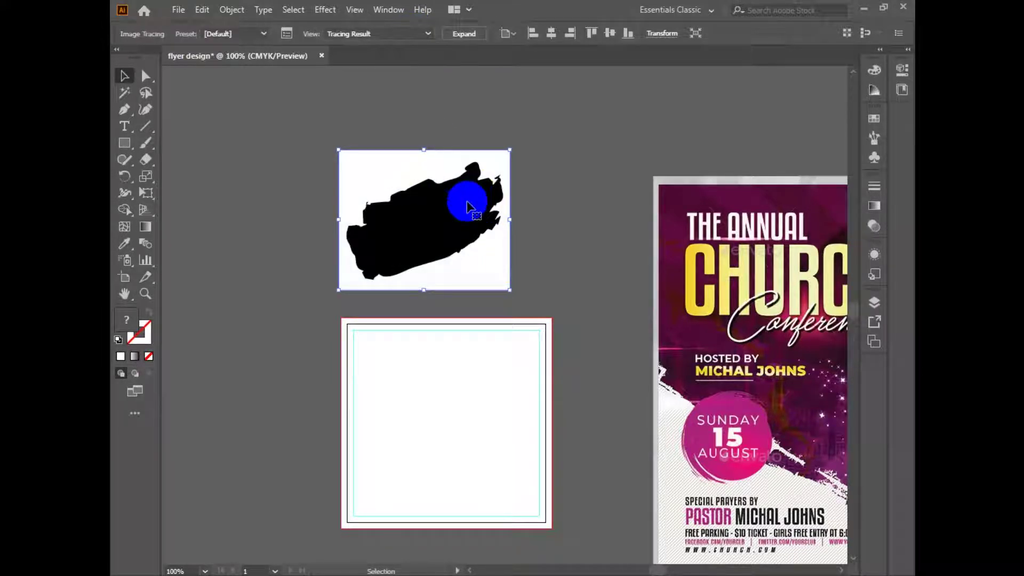
key(ctrl+z)
click(437, 34)
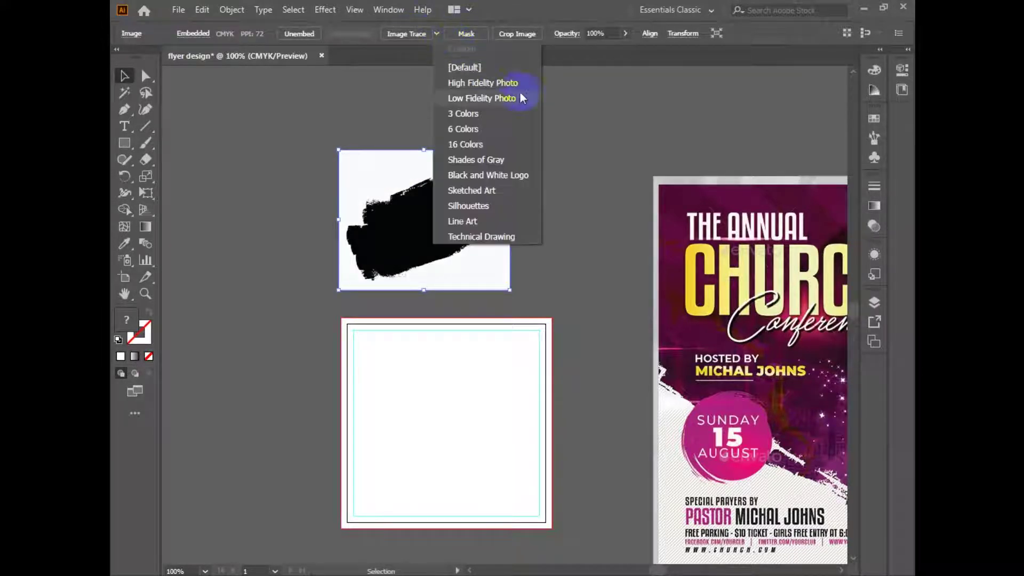
click(482, 83)
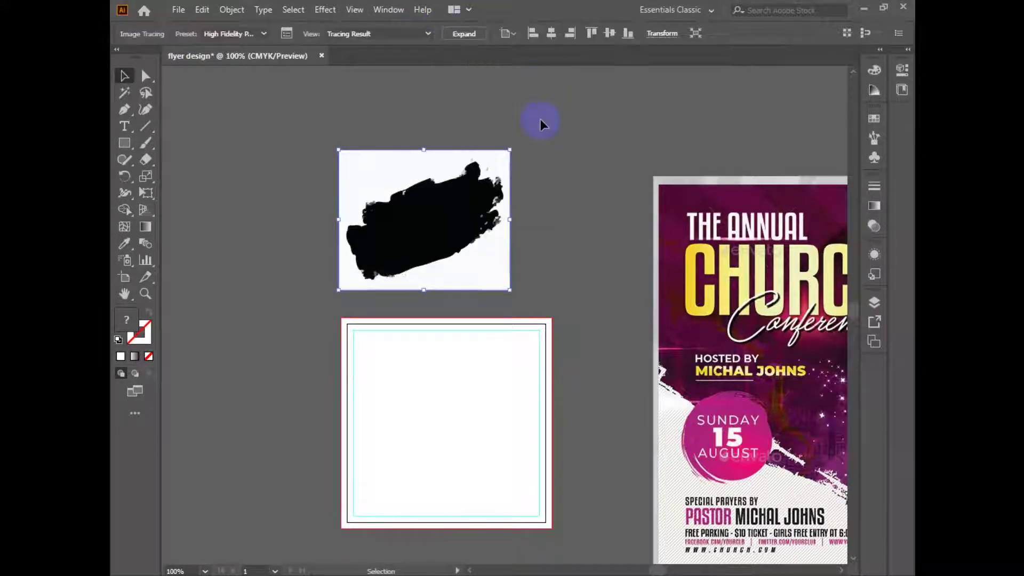
Expand the brush trace into editable paths and nudge the group into position.
click(469, 33)
click(569, 144)
mouse_move(503, 285)
mouse_down()
mouse_move(572, 294)
mouse_move(387, 268)
mouse_up()
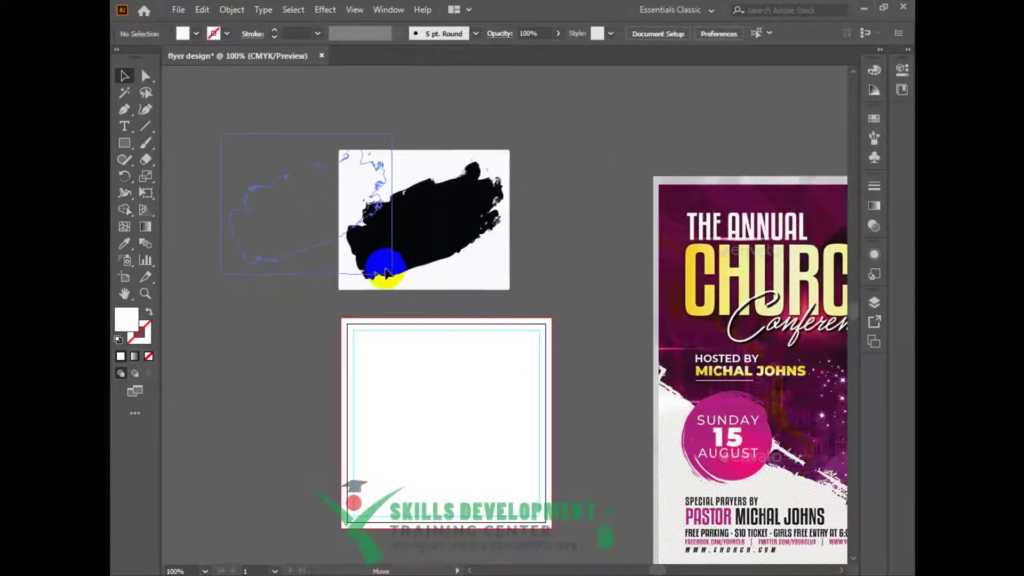
key(ctrl+z)
right_click(459, 192)
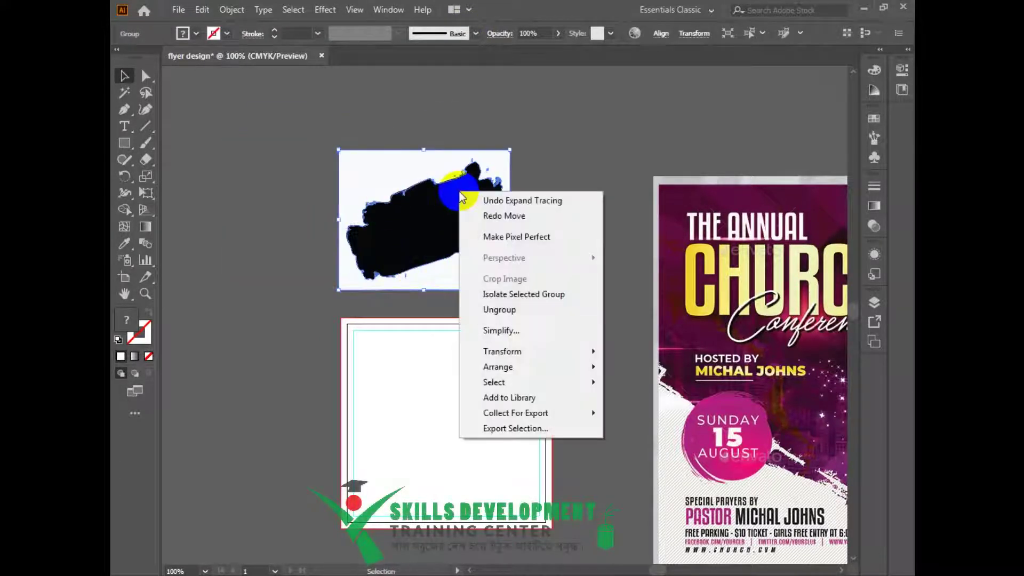
click(550, 81)
drag(431, 239, 474, 209)
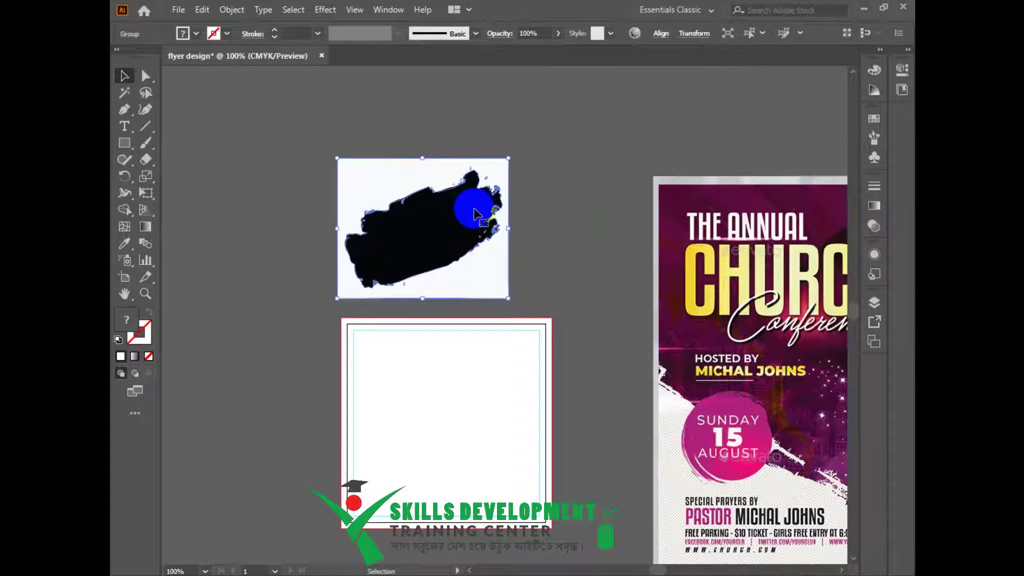
Ungroup the traced shapes, delete the white background, and select the black pieces.
right_click(405, 218)
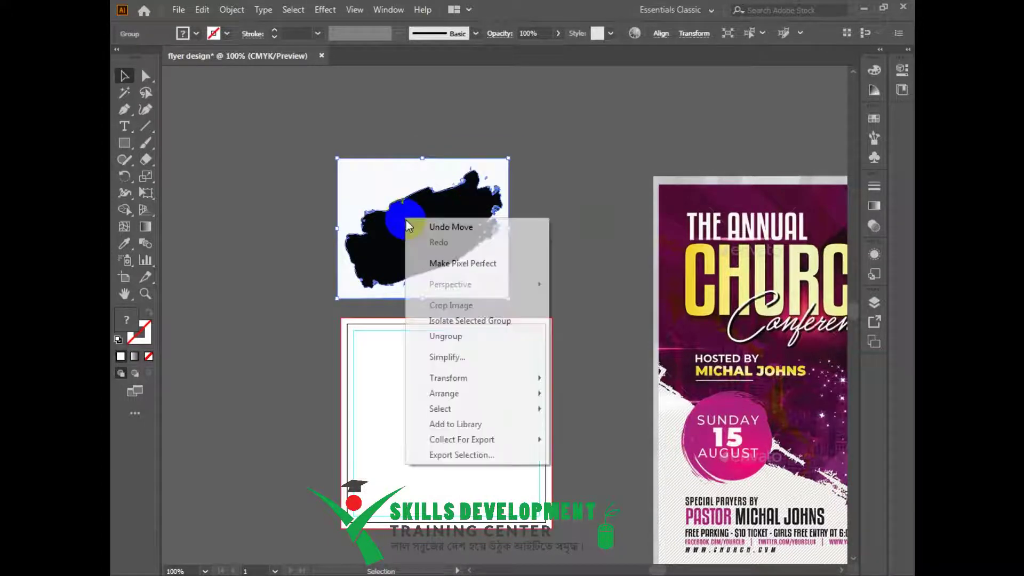
click(480, 336)
click(535, 281)
click(476, 286)
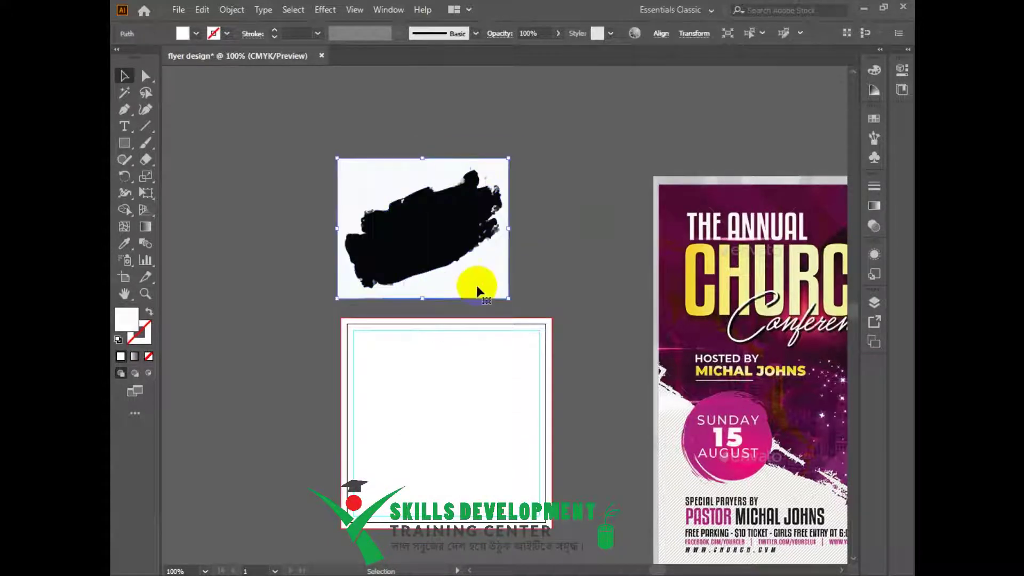
key(Delete)
drag(273, 130, 530, 288)
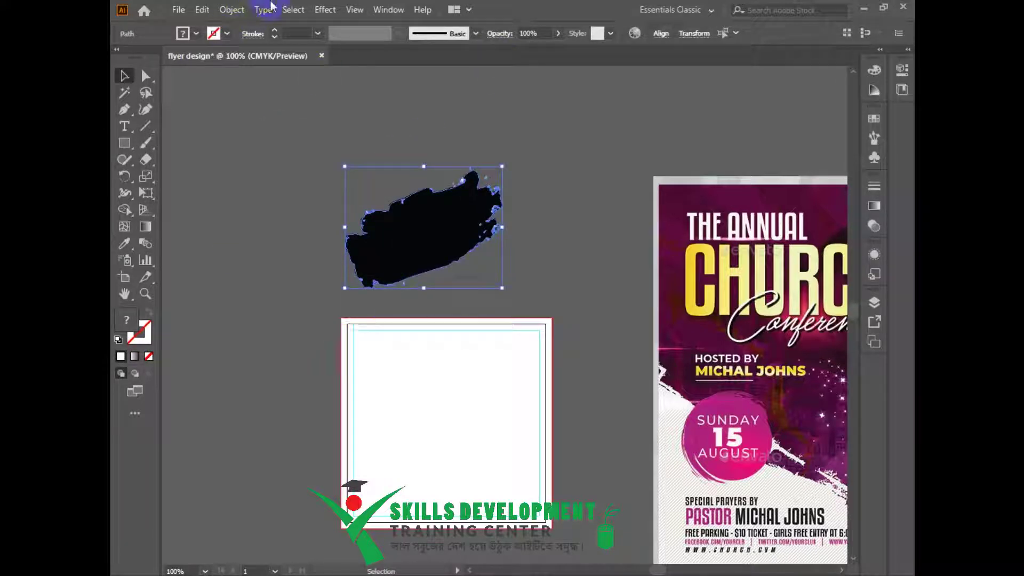
click(388, 10)
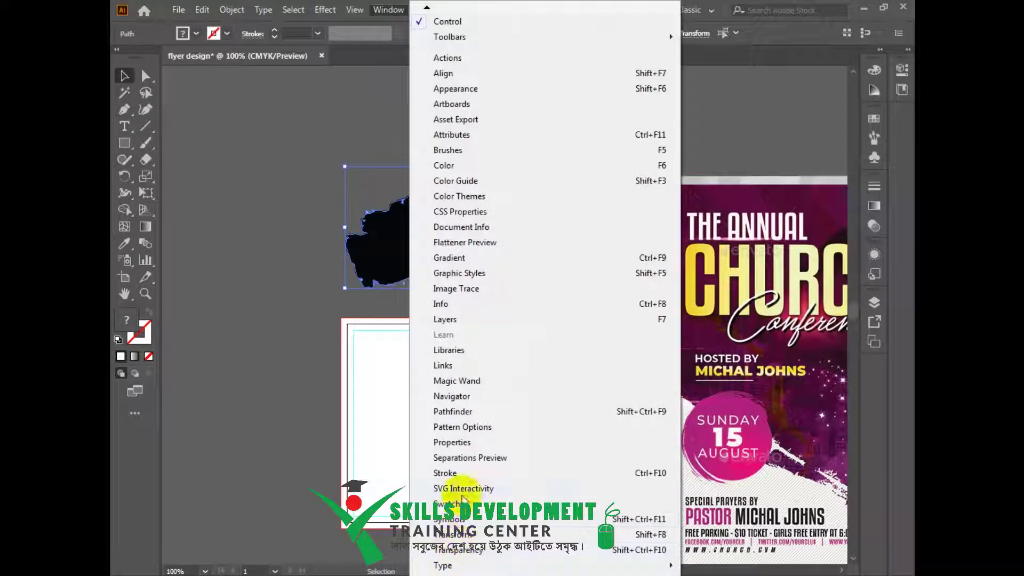
Unite the brush-stroke pieces into one shape with Pathfinder.
scroll(545, 287, down, 6)
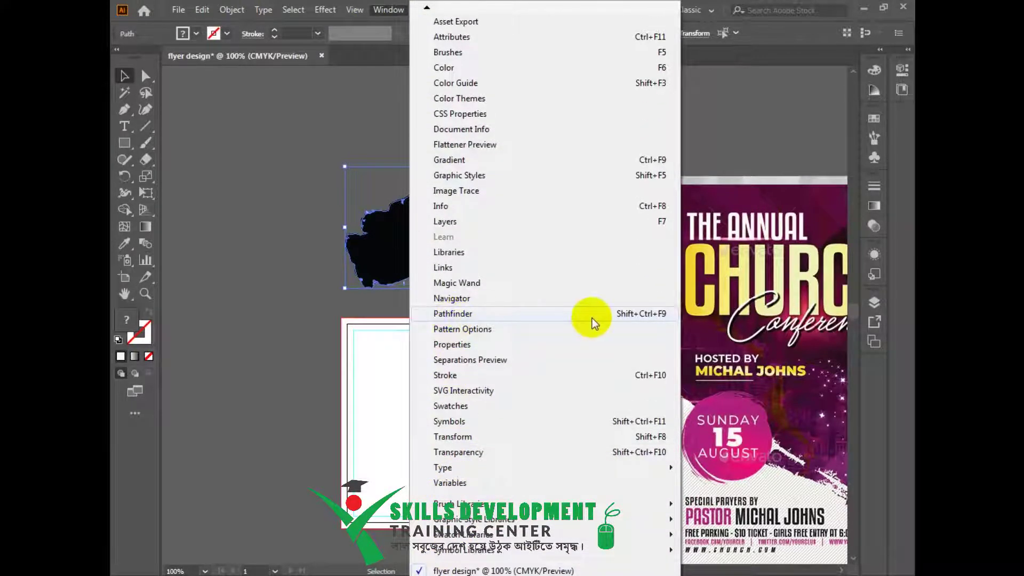
click(616, 313)
click(634, 139)
drag(471, 229, 446, 228)
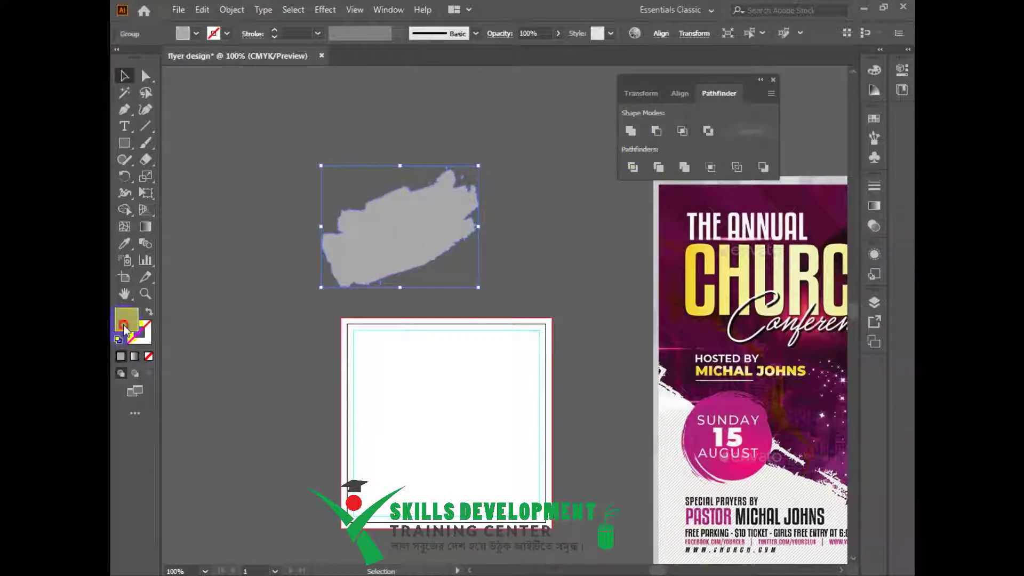
Give the merged brush shape a near-black #161616 fill.
double_click(126, 322)
click(258, 113)
click(588, 119)
double_click(126, 322)
click(266, 272)
drag(267, 272, 258, 276)
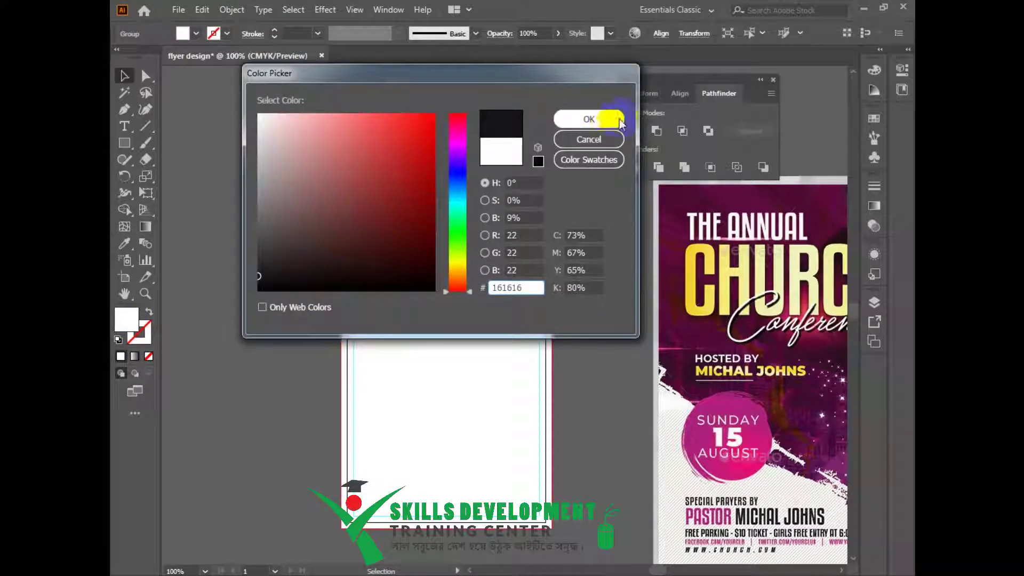
click(614, 119)
click(553, 190)
scroll(510, 267, down, 1)
drag(510, 267, 500, 265)
click(450, 270)
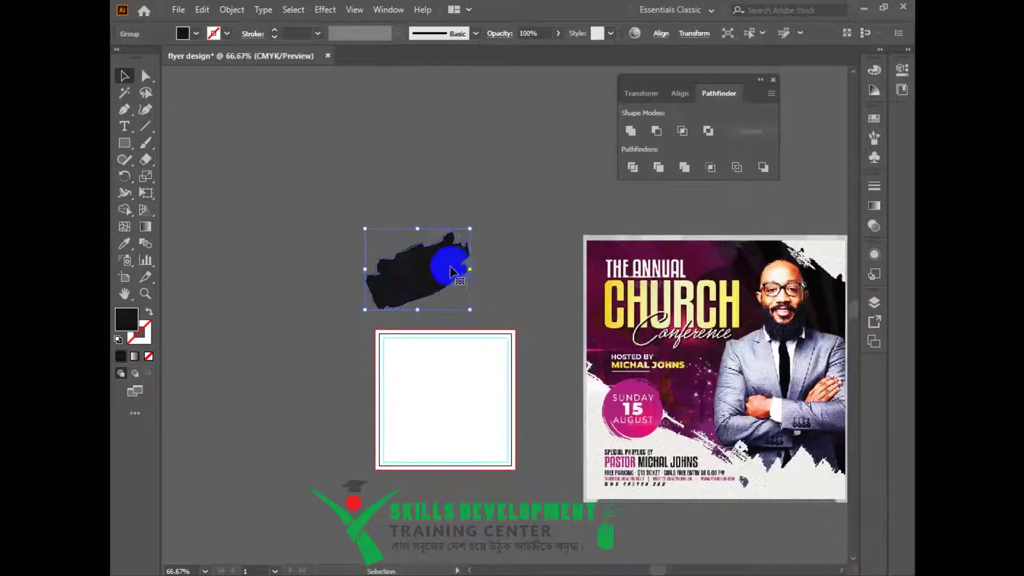
Rotate the brush shape clockwise and move it onto the artboard's top-left area.
drag(486, 318, 504, 264)
ctrl+click(505, 300)
drag(376, 249, 373, 398)
drag(440, 364, 398, 253)
mouse_move(392, 350)
mouse_down()
mouse_move(416, 315)
mouse_move(411, 322)
mouse_up()
click(771, 81)
drag(385, 241, 389, 262)
drag(333, 320, 338, 311)
Enlarge and widen the brush shape so it overhangs the artboard's upper-left edge.
mouse_move(418, 338)
mouse_down()
mouse_move(485, 393)
mouse_move(397, 328)
mouse_up()
drag(477, 374, 481, 376)
drag(395, 337, 391, 325)
drag(442, 257, 457, 247)
drag(387, 273, 370, 279)
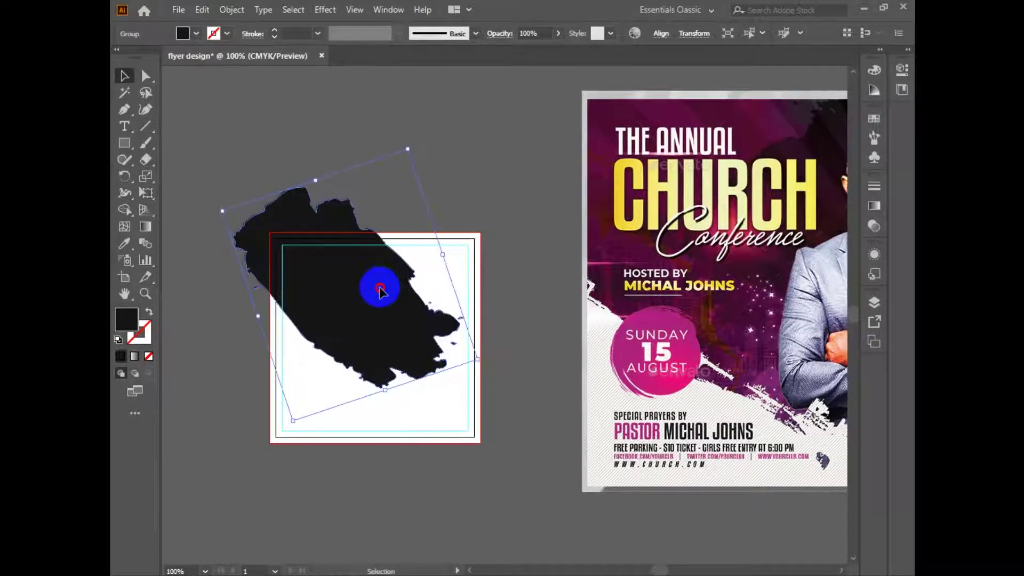
drag(443, 254, 449, 252)
drag(362, 322, 366, 324)
click(515, 225)
scroll(341, 296, down, 1)
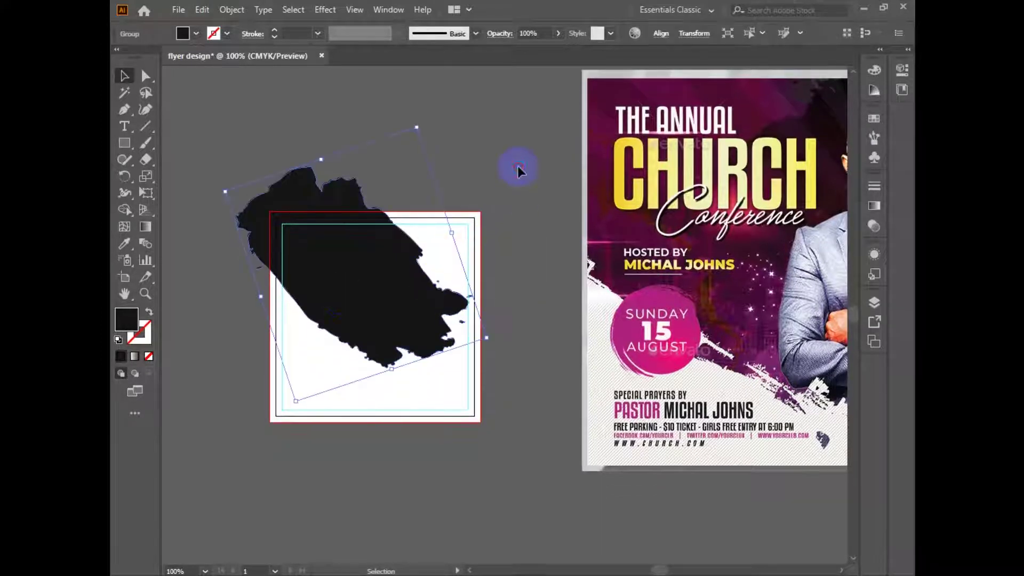
scroll(421, 325, right, 5)
scroll(767, 194, left, 2)
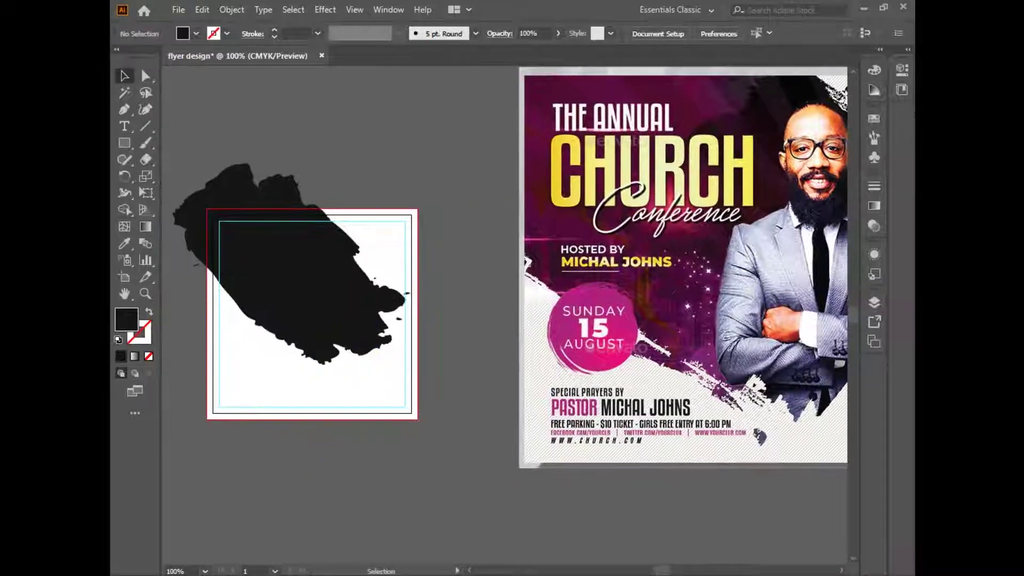
key(alt+Tab)
Search Google Images for 'business man image' in a new tab.
click(770, 12)
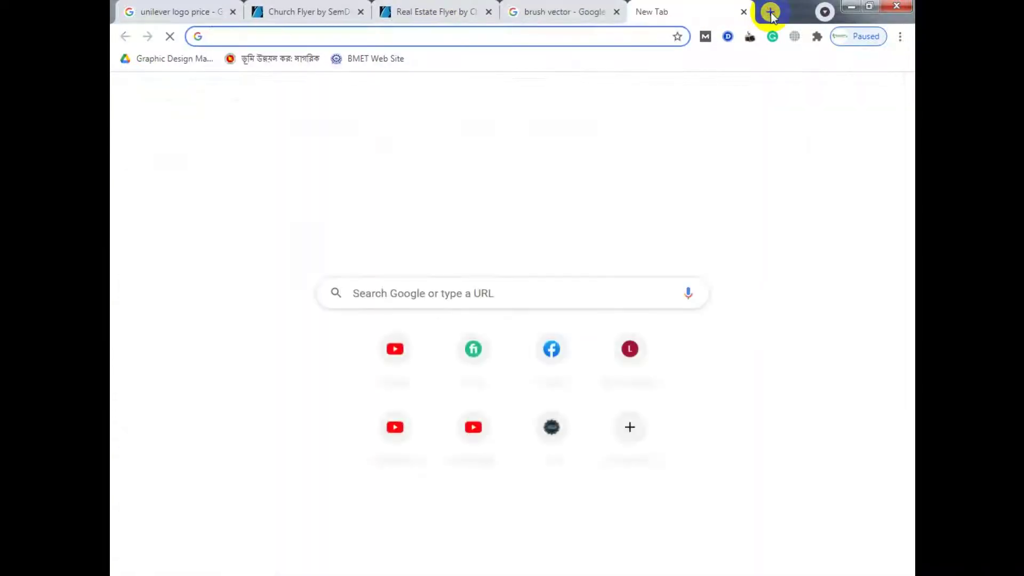
text(bui)
key(BackSpace)
text(sin)
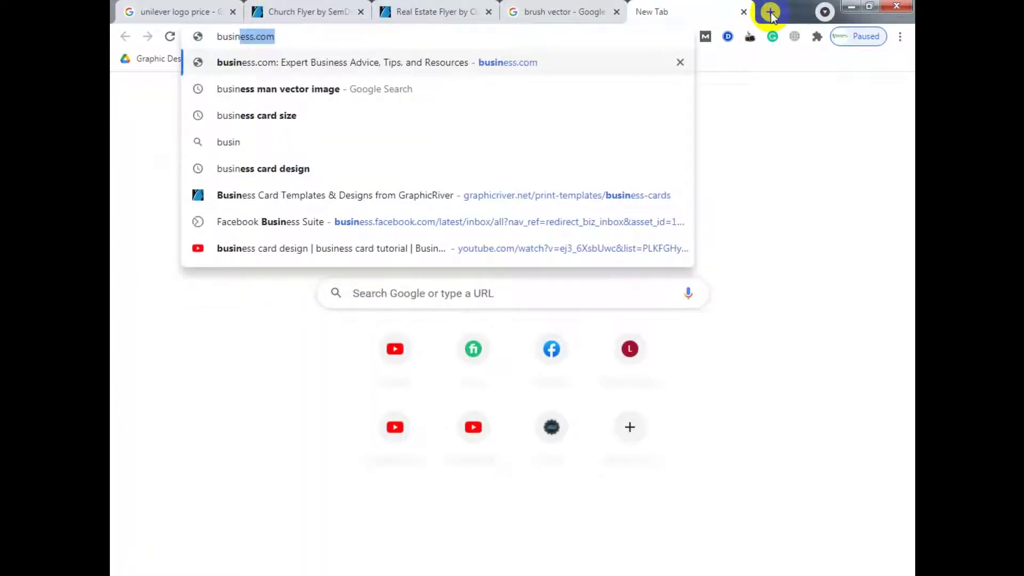
key(Right)
key(BackSpace)
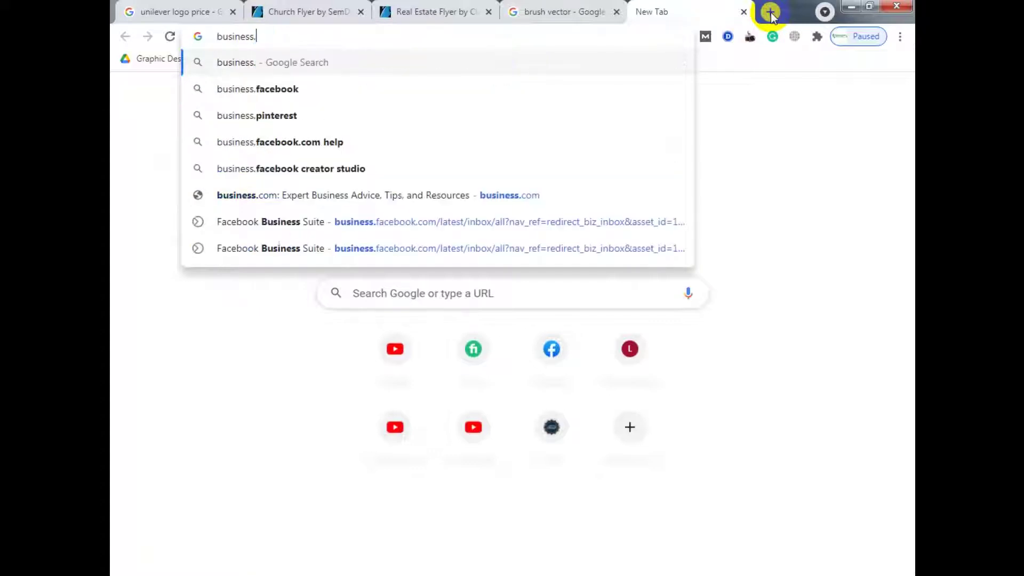
text(ma)
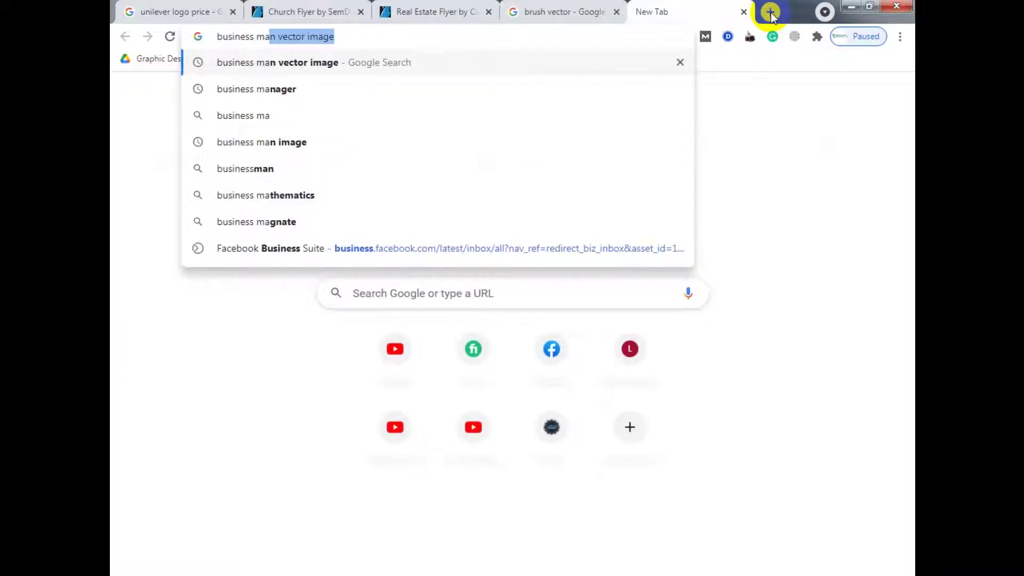
key(BackSpace)
key(BackSpace)
key(BackSpace)
text(man image)
key(Return)
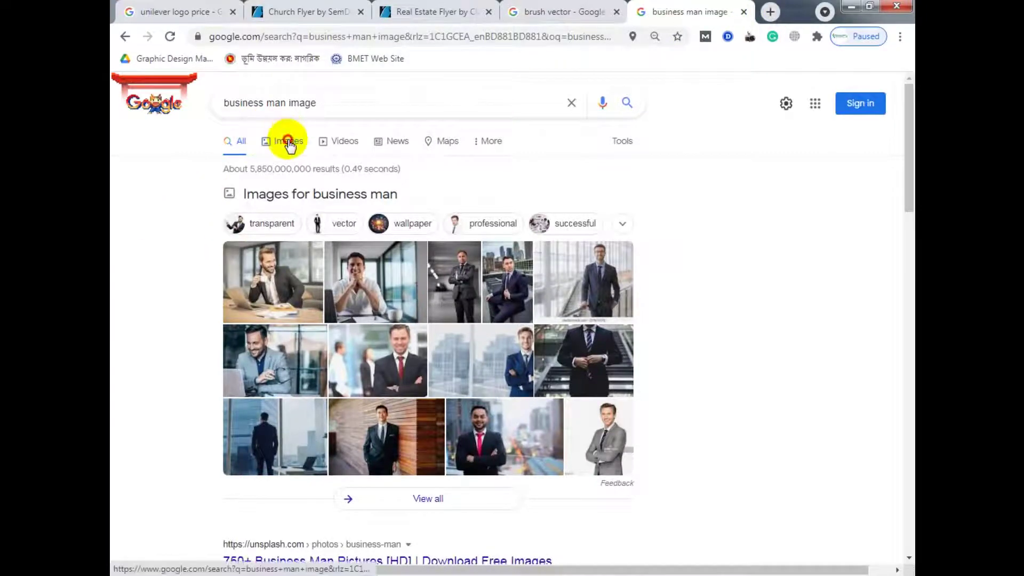
click(286, 142)
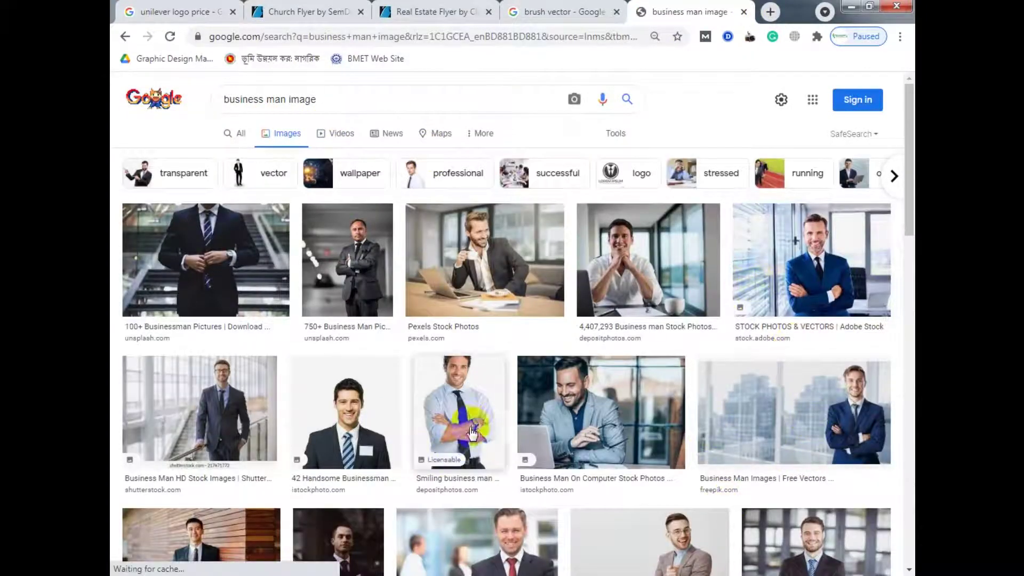
Save the Pixabay businessman-in-blue-suit photo as business.png.
click(381, 413)
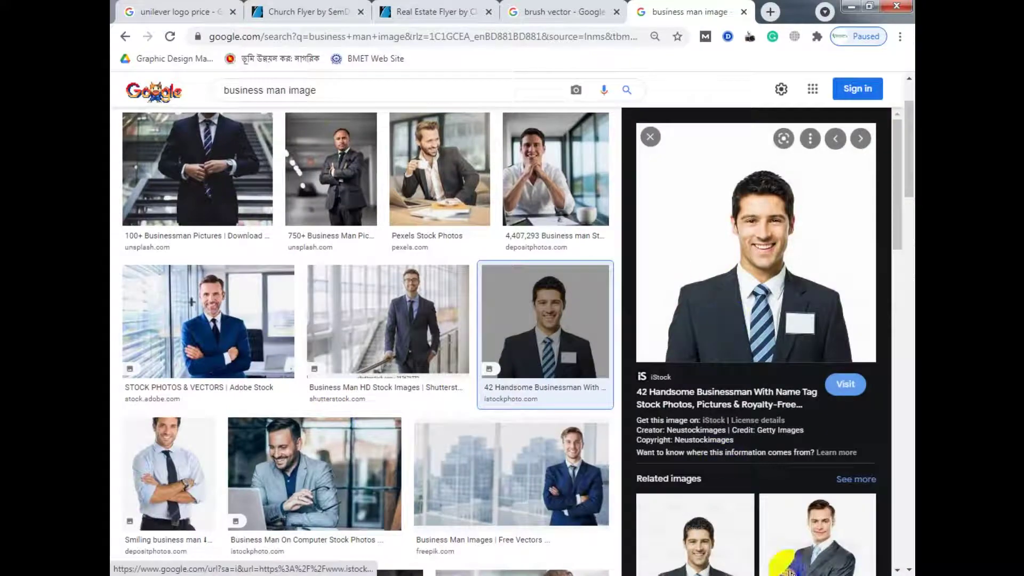
scroll(427, 448, down, 10)
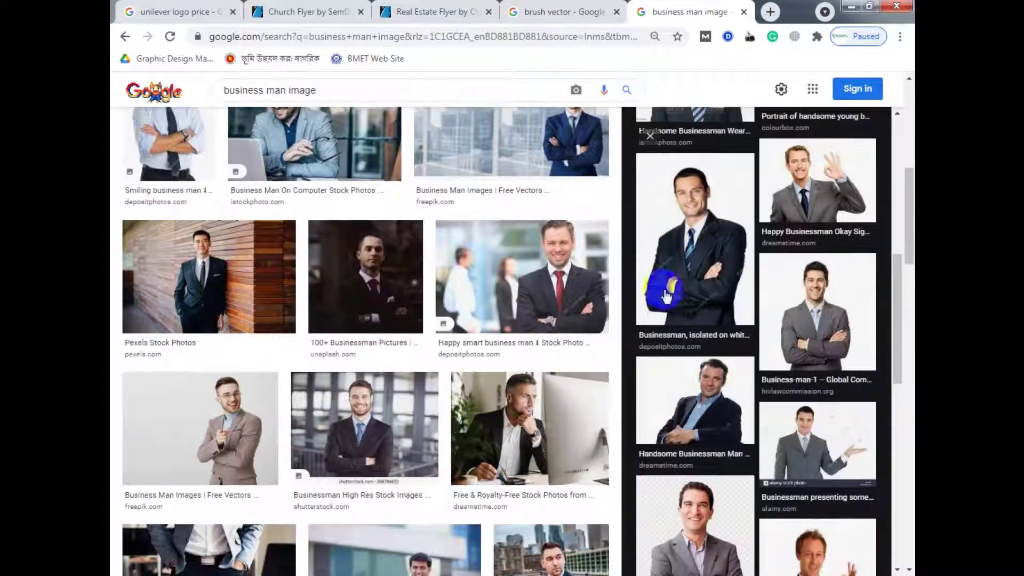
scroll(483, 418, down, 9)
scroll(777, 541, down, 8)
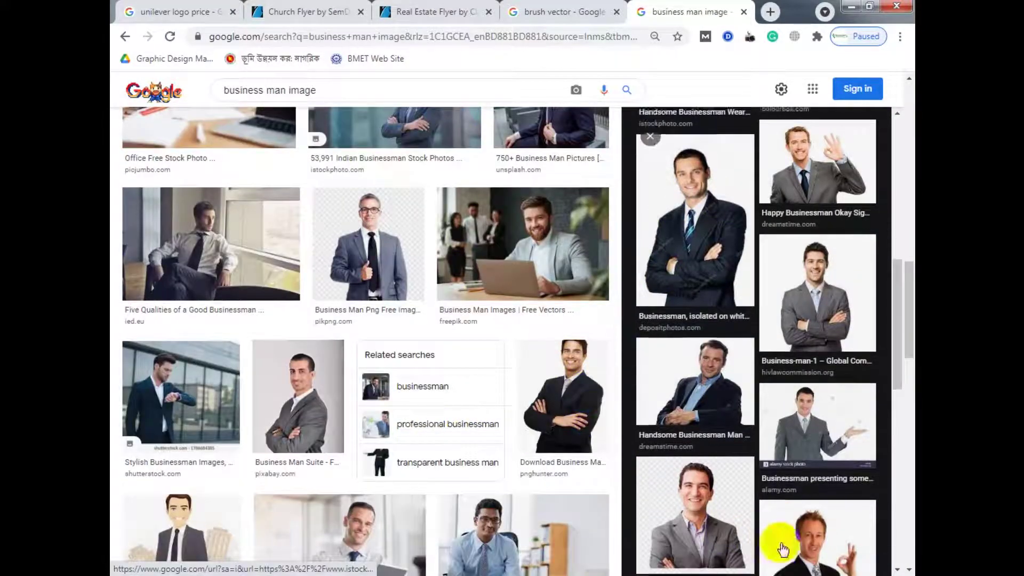
scroll(112, 259, down, 9)
scroll(112, 259, down, 3)
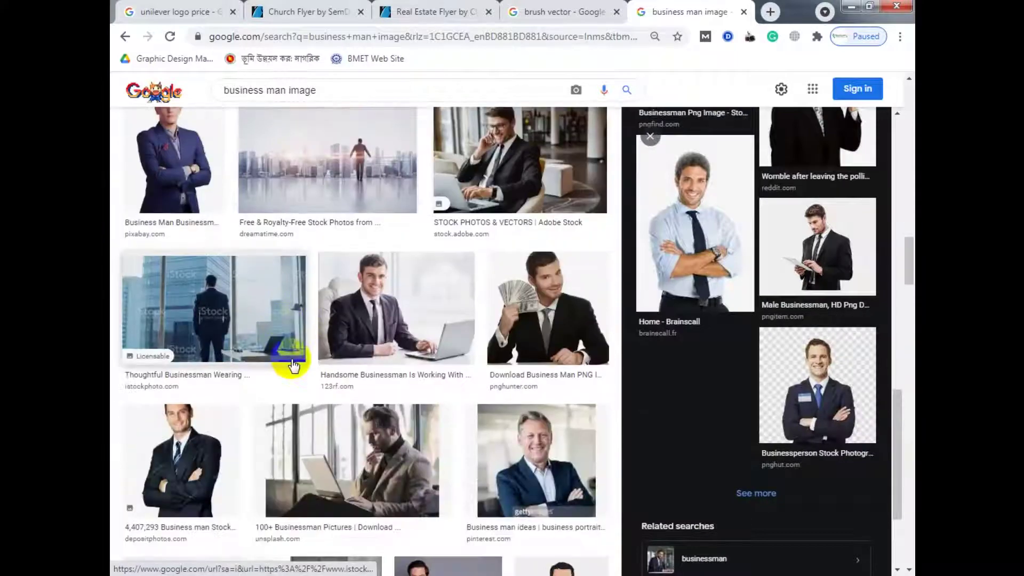
scroll(293, 366, up, 3)
click(155, 286)
right_click(724, 331)
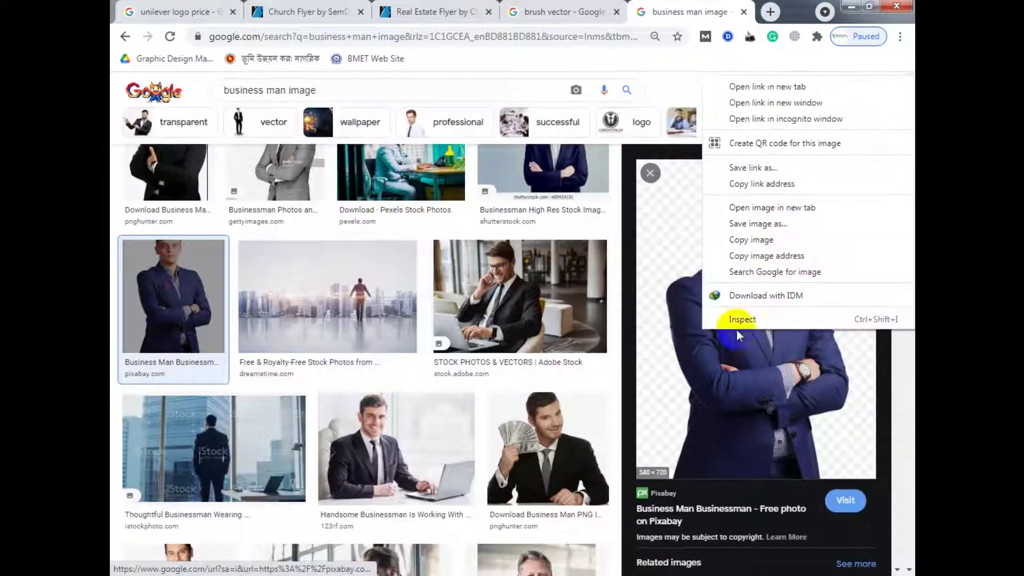
click(759, 225)
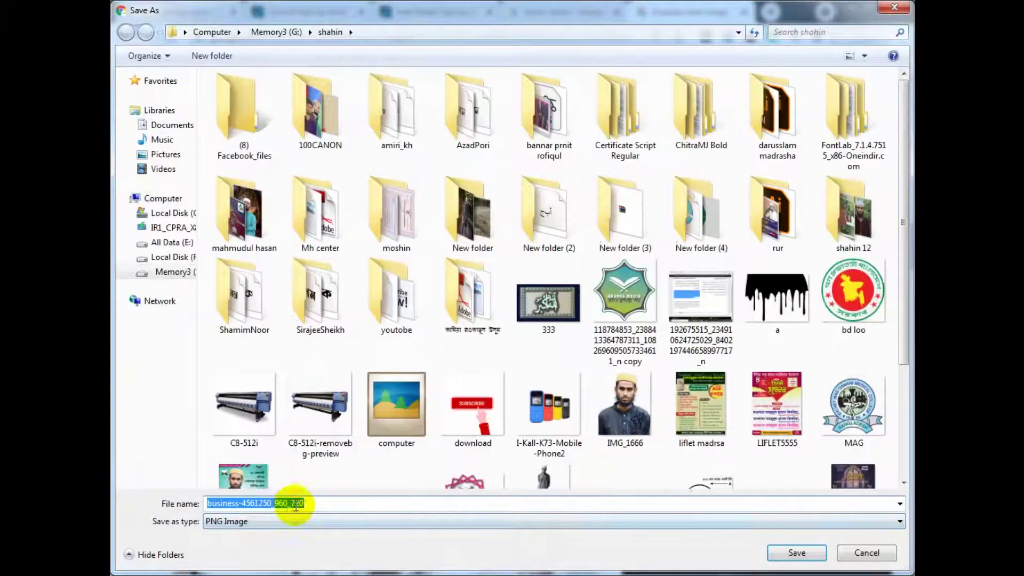
drag(326, 505, 215, 505)
double_click(259, 503)
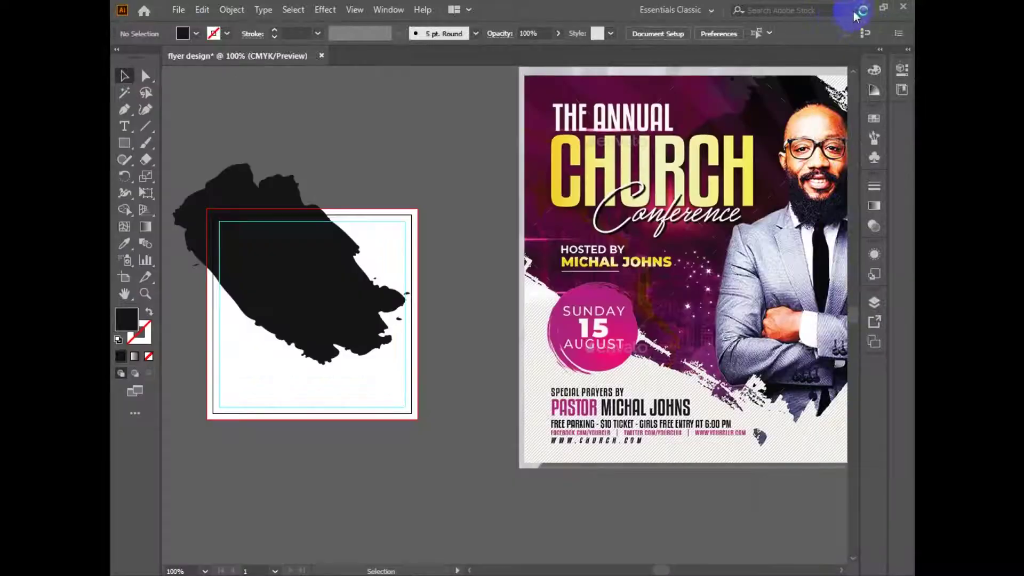
Minimize Chrome and refresh the desktop.
click(854, 10)
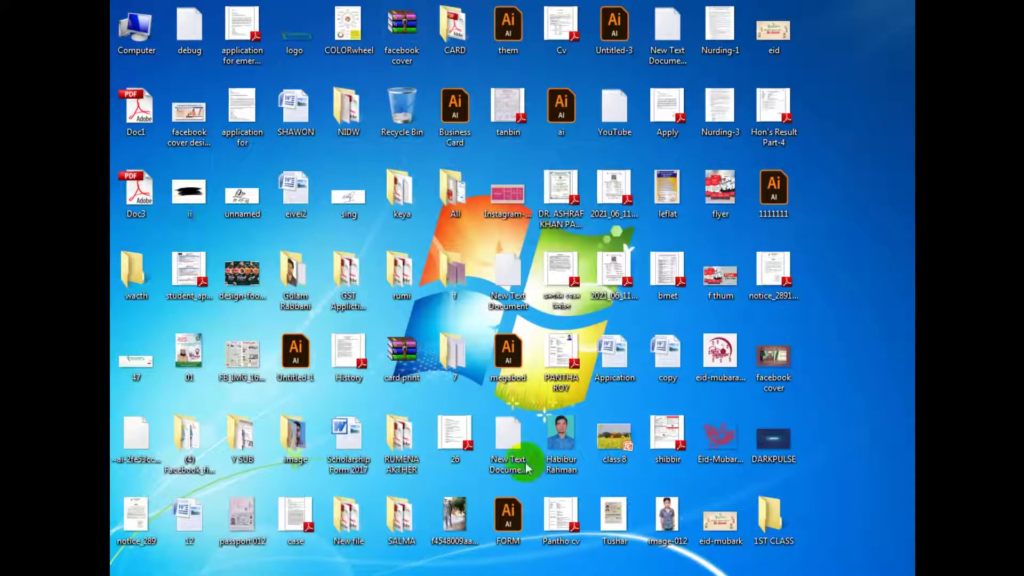
right_click(850, 257)
click(841, 264)
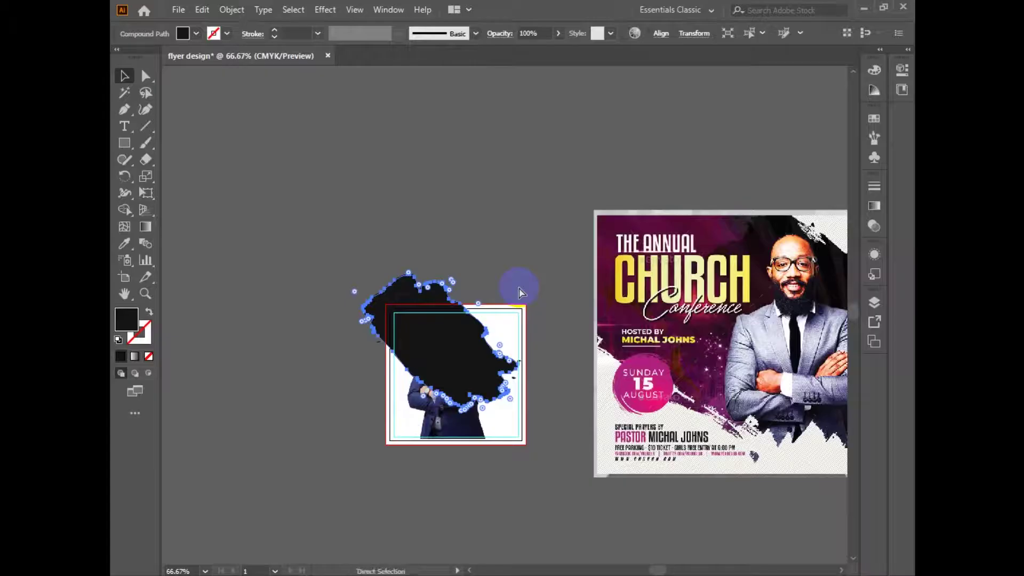
Select the businessman photo with the brush shape and make a clipping mask.
scroll(520, 292, up, 1)
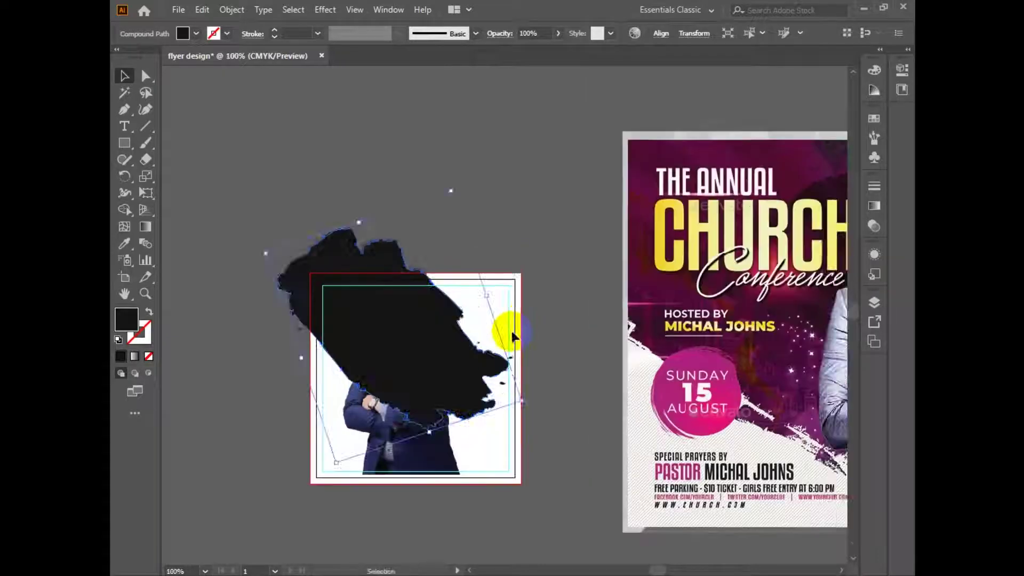
drag(510, 333, 537, 348)
click(535, 348)
drag(425, 335, 445, 220)
key(ctrl+z)
click(435, 478)
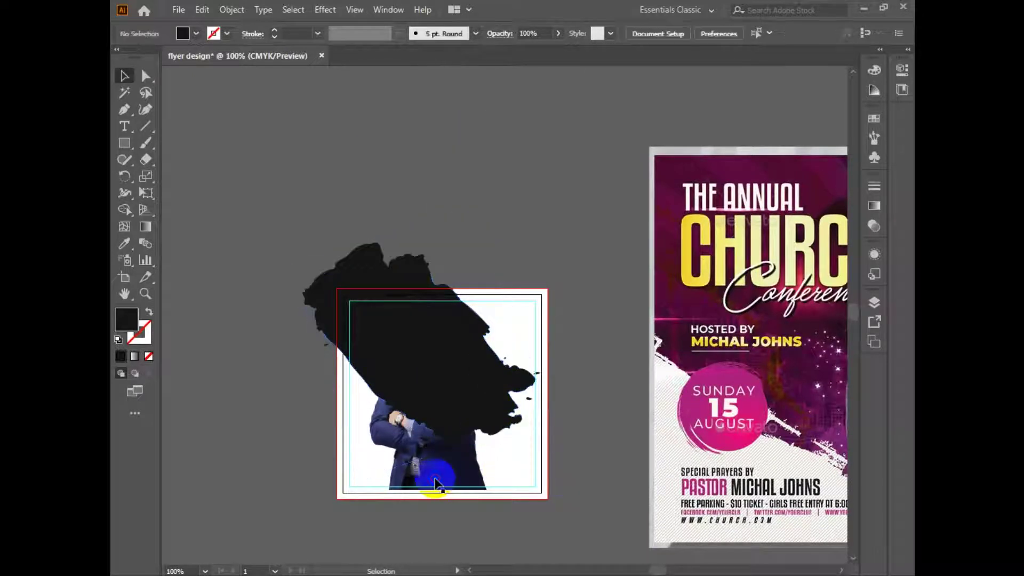
shift+click(404, 338)
right_click(404, 337)
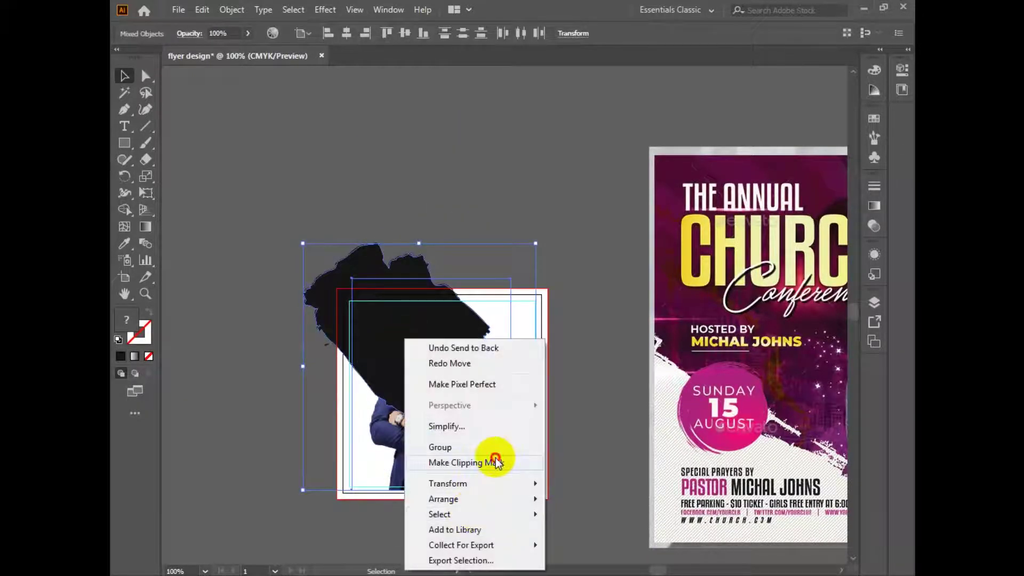
click(492, 459)
Clip the photo to a front copy of the brush, keeping the black brush behind.
mouse_move(340, 170)
mouse_down()
mouse_move(342, 204)
mouse_move(380, 264)
mouse_up()
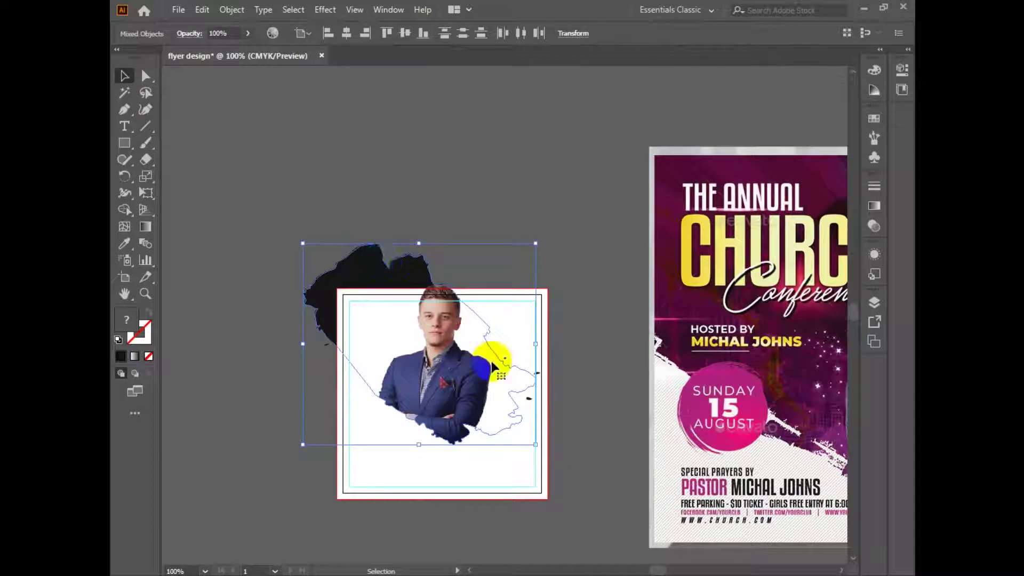
shift+click(461, 390)
key(ctrl+shift+bracketright)
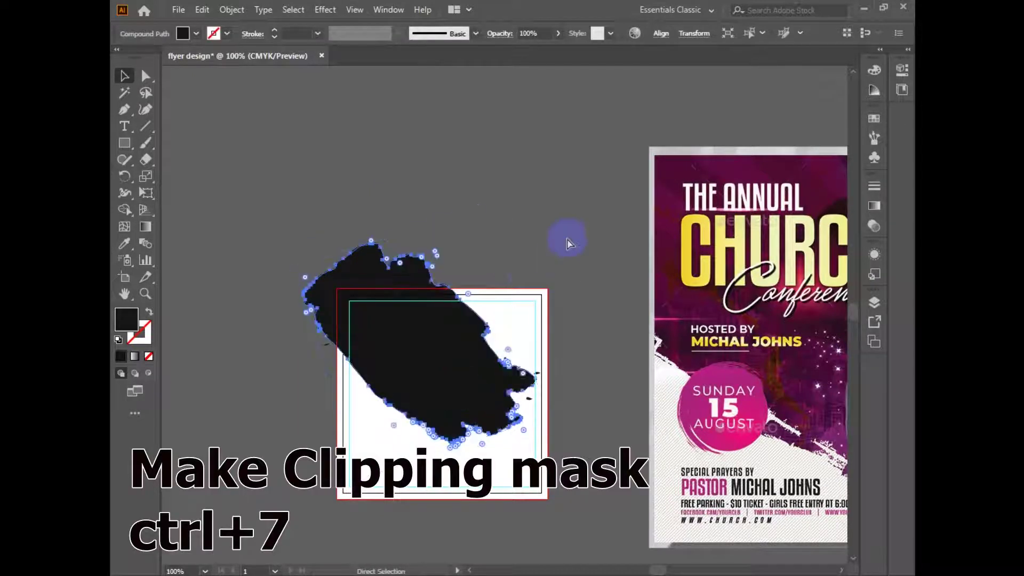
key(ctrl+7)
click(362, 257)
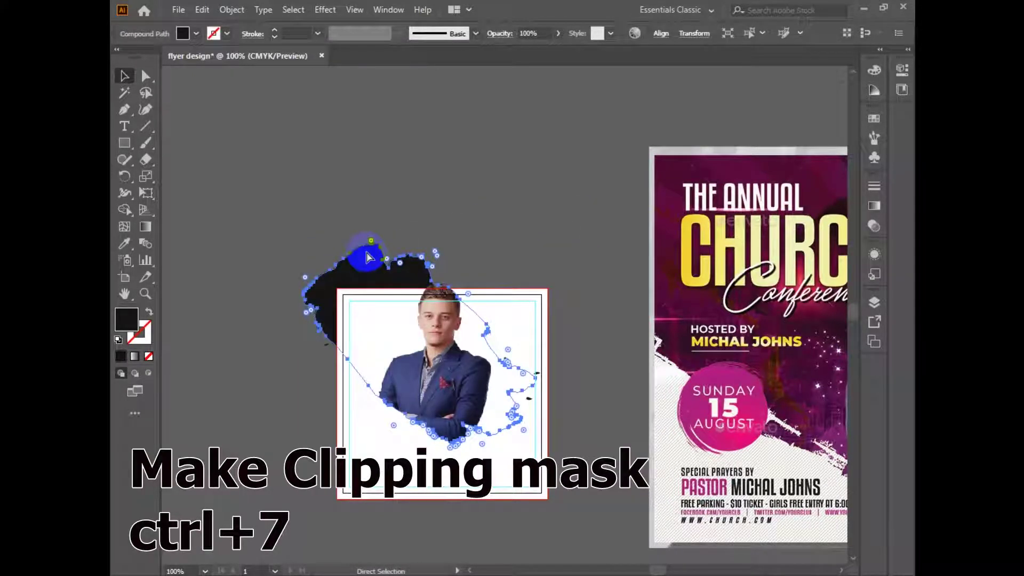
key(ctrl+bracketright)
drag(390, 309, 367, 322)
shift+click(423, 390)
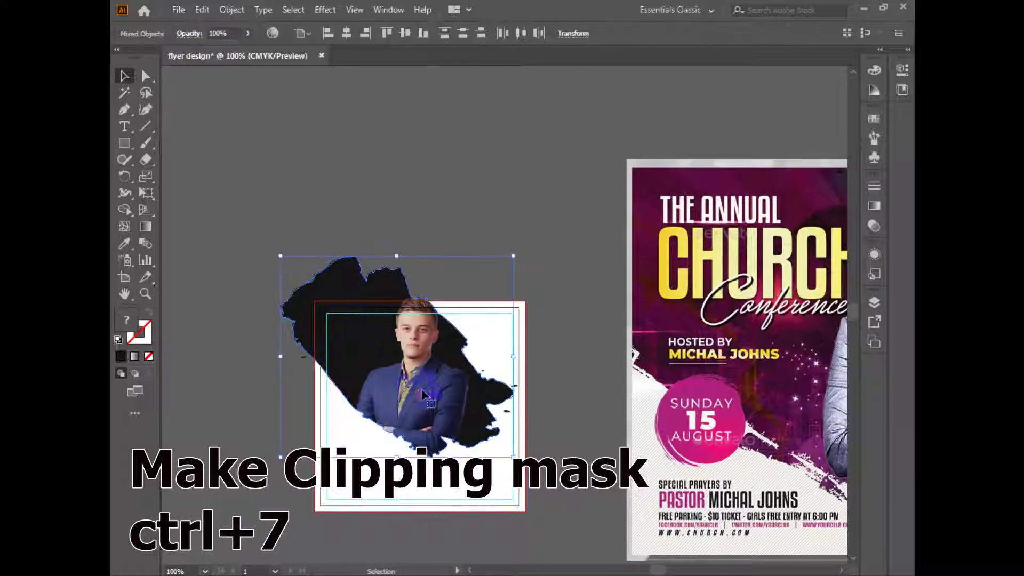
click(427, 242)
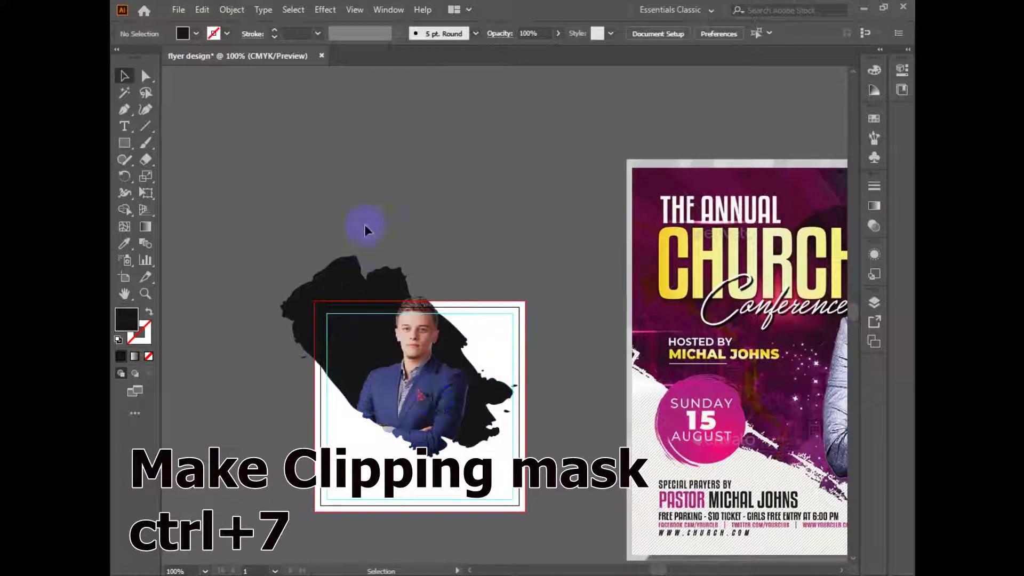
click(432, 406)
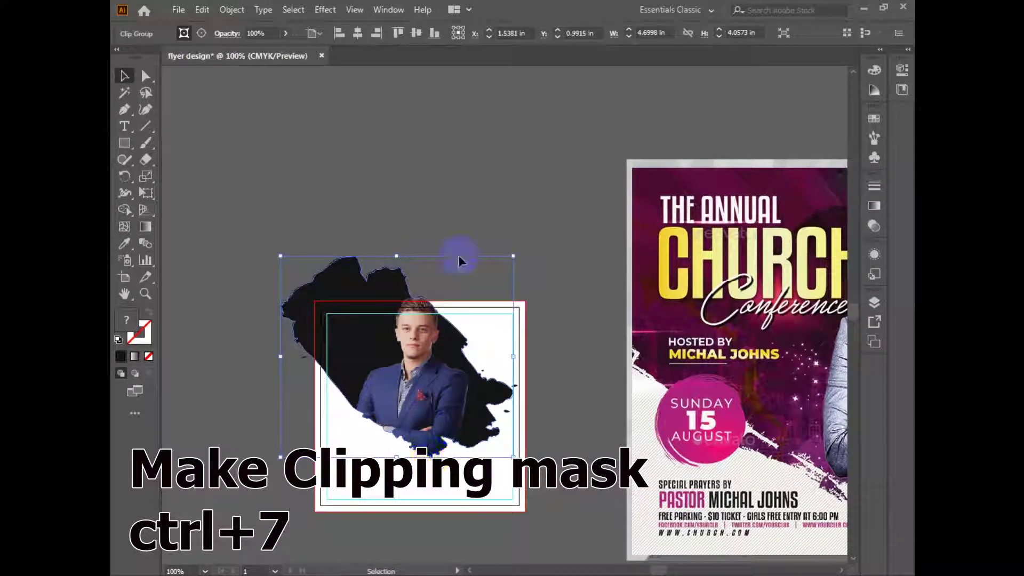
Group the black brush with the clipped businessman and enlarge the group slightly.
shift+click(396, 300)
key(ctrl+g)
drag(416, 399, 423, 412)
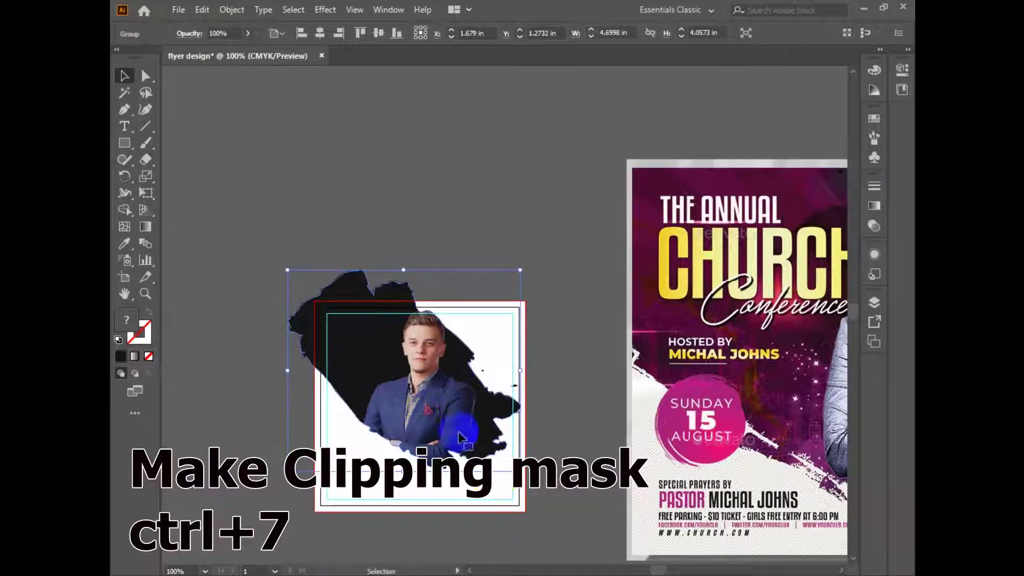
drag(520, 471, 525, 475)
drag(468, 418, 462, 408)
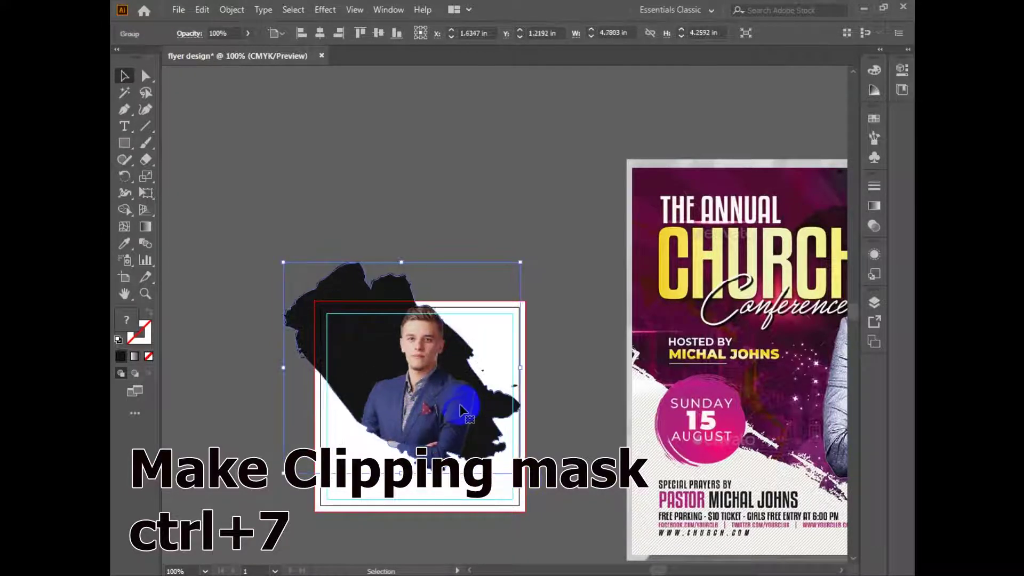
Isolate the group and widen the black brush shape to the right.
ctrl+click(539, 366)
click(532, 309)
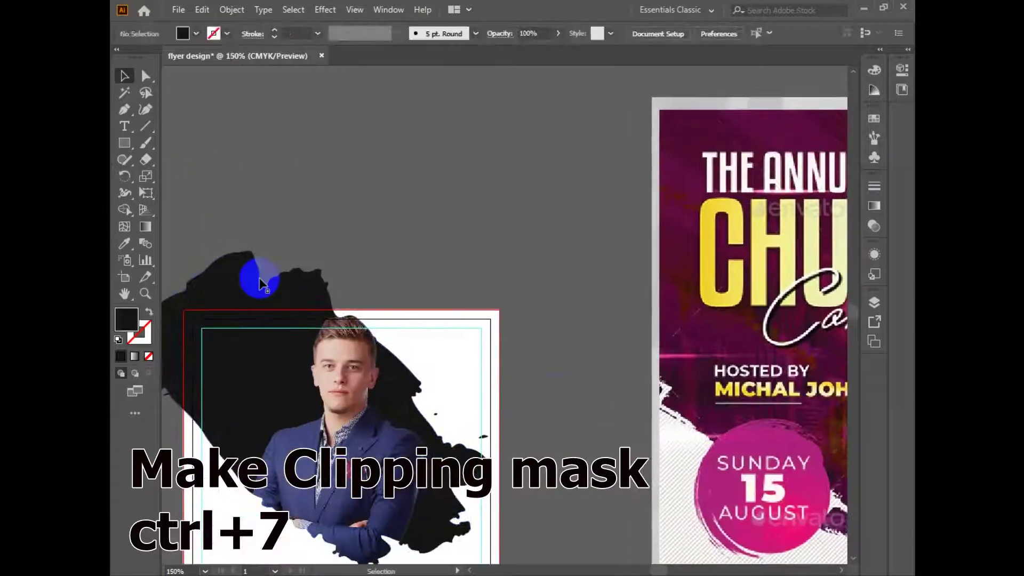
right_click(260, 276)
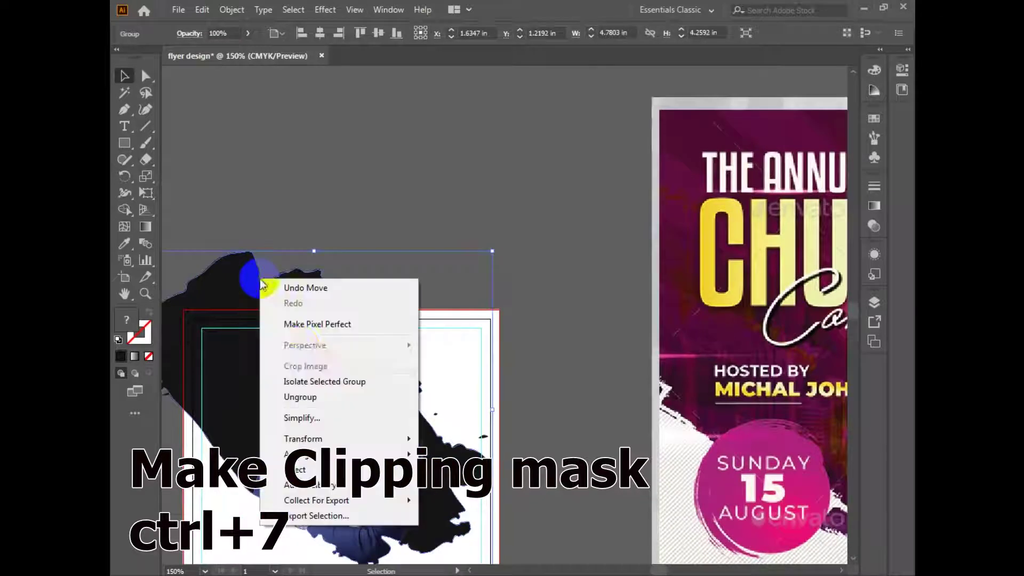
click(343, 382)
click(305, 275)
key(Escape)
drag(456, 358, 469, 335)
drag(480, 415, 445, 349)
click(500, 224)
drag(345, 324, 395, 372)
key(ctrl+z)
Nudge the group up-left and recentre the businessman within the brush clip.
drag(358, 205, 270, 346)
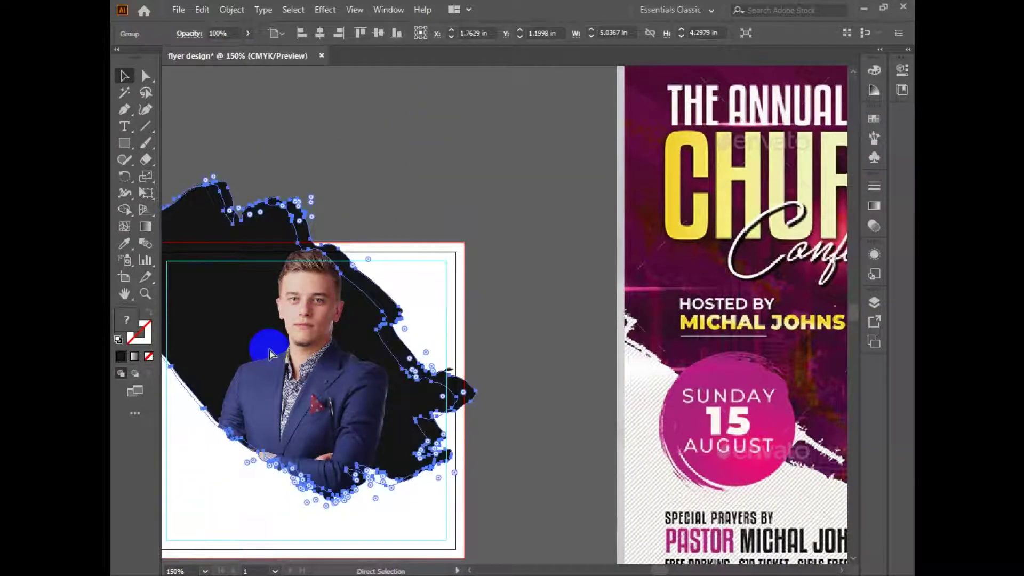
click(266, 482)
mouse_move(362, 391)
mouse_down()
mouse_move(422, 371)
mouse_move(420, 380)
mouse_move(382, 359)
mouse_up()
click(580, 378)
double_click(374, 348)
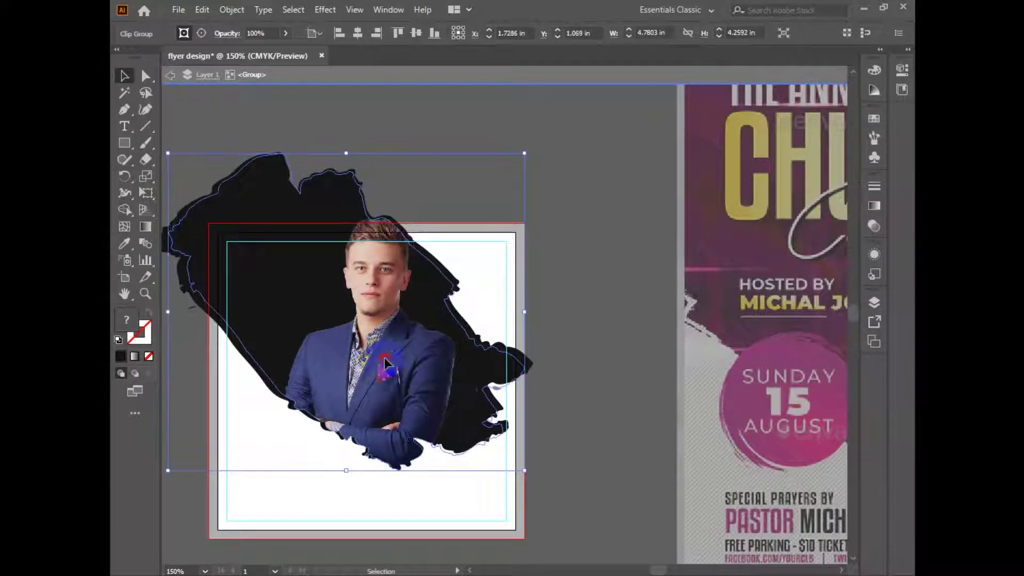
double_click(593, 229)
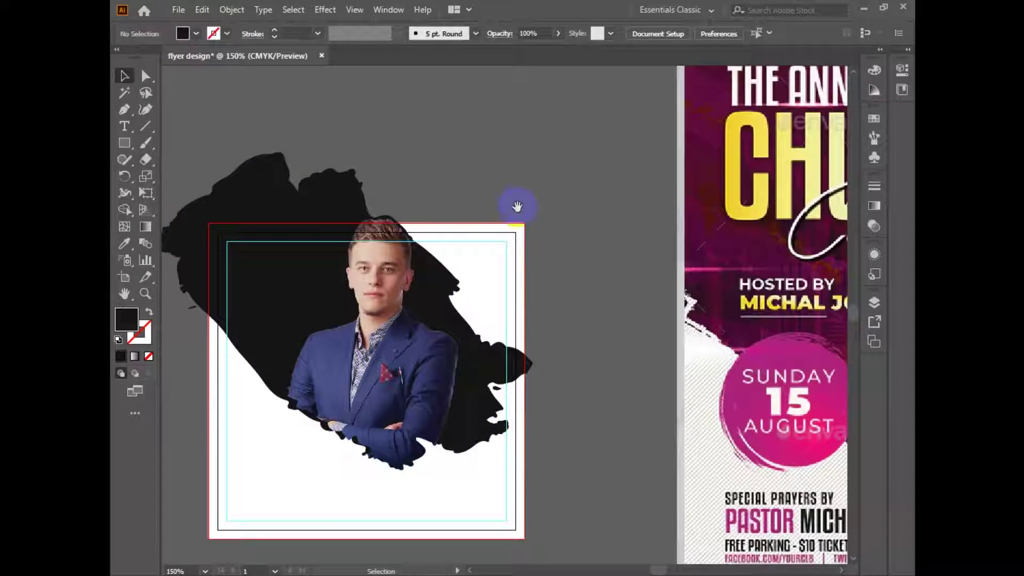
drag(516, 206, 580, 246)
click(453, 327)
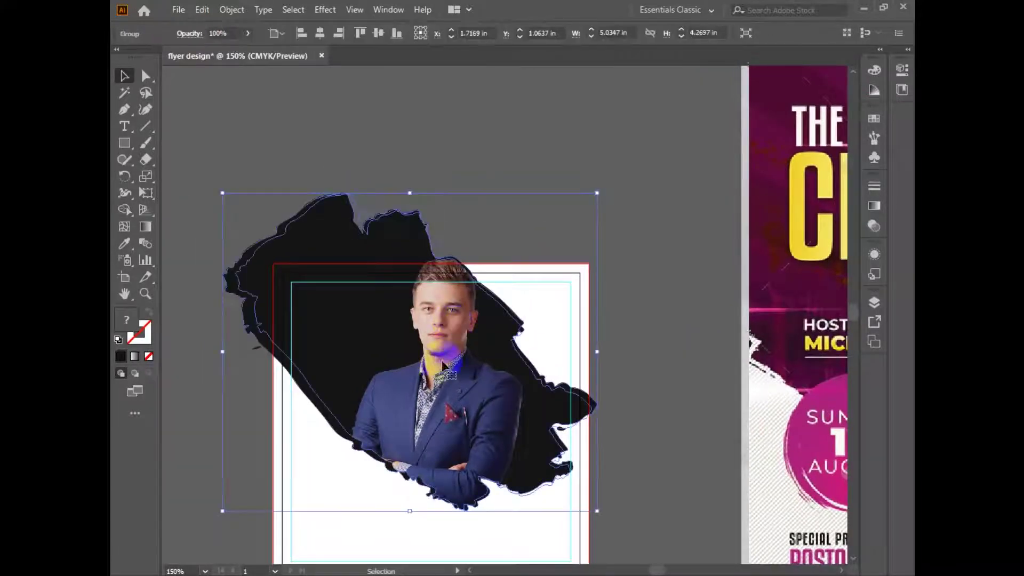
click(532, 318)
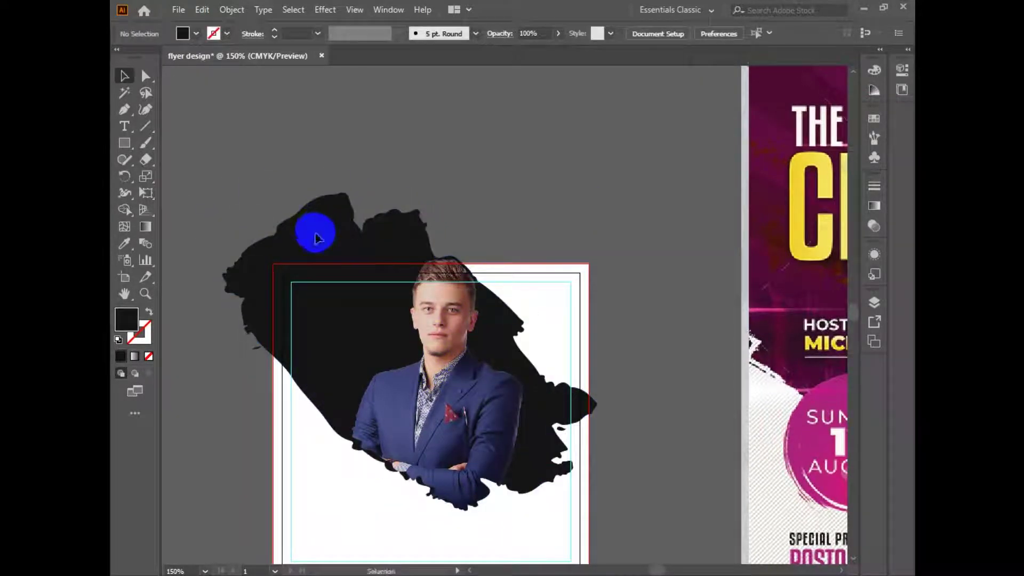
Ungroup the brush shape from the businessman photo.
click(353, 237)
click(422, 159)
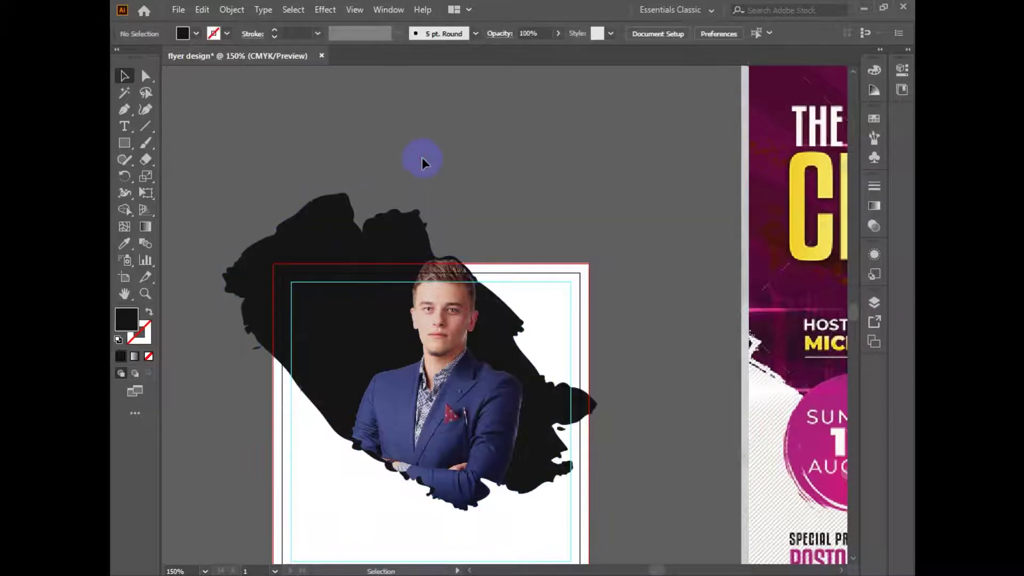
click(328, 202)
right_click(372, 267)
click(421, 369)
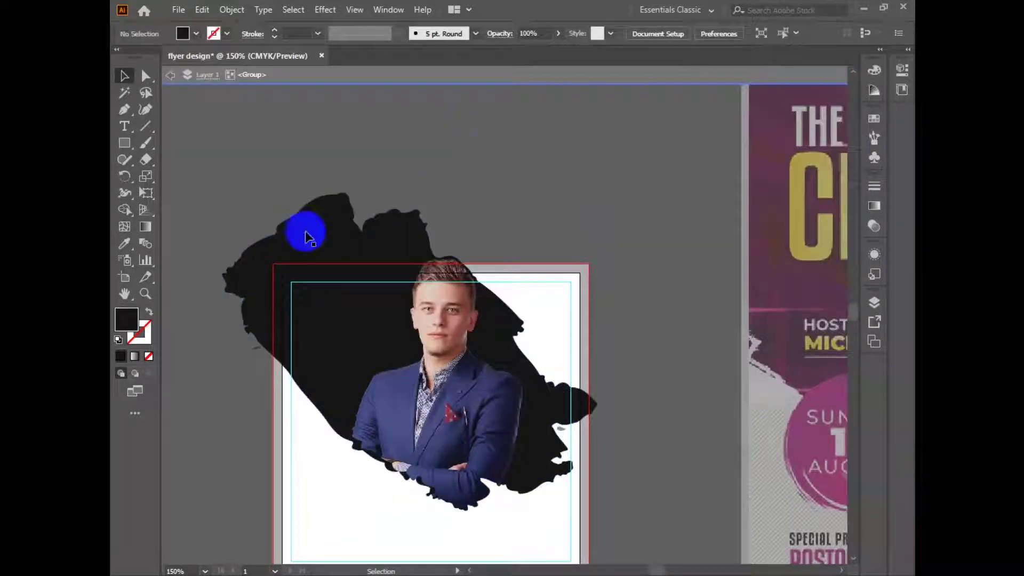
key(Escape)
click(230, 278)
right_click(225, 276)
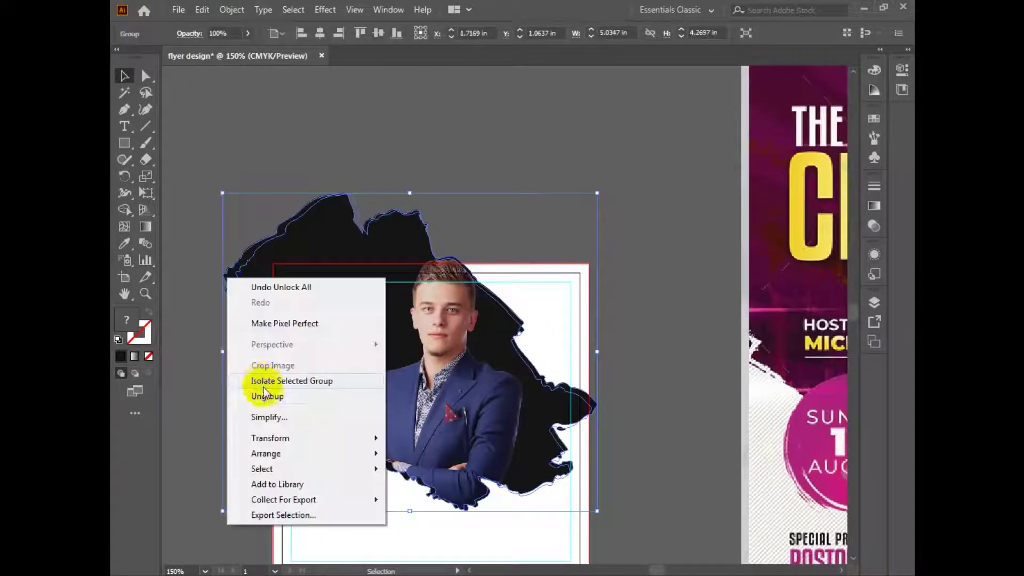
click(266, 397)
click(191, 396)
Fill the black brush shape with the reference flyer's dark maroon using the Eyedropper.
click(228, 290)
drag(291, 261, 263, 313)
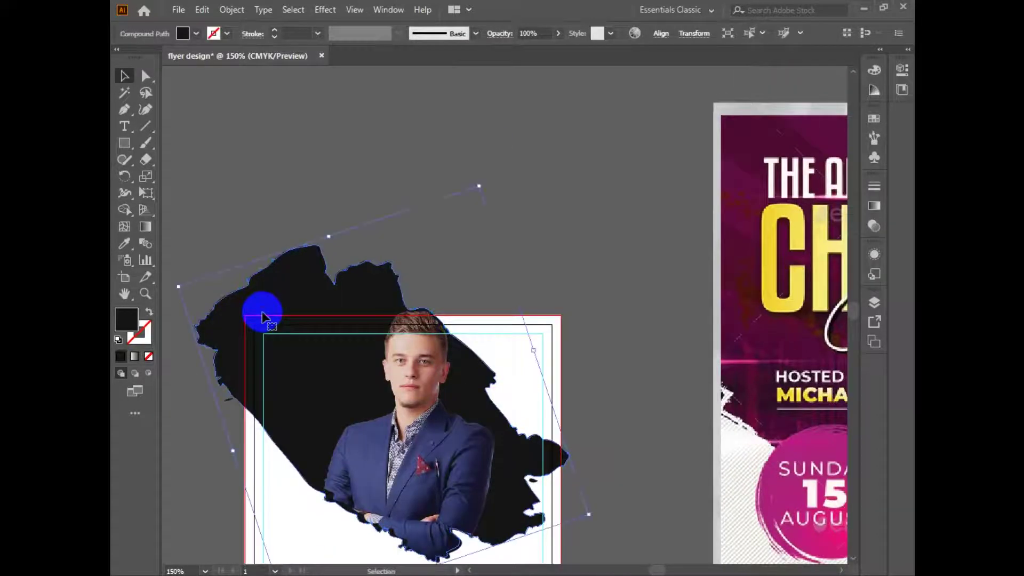
key(i)
click(759, 146)
click(124, 73)
key(ctrl+minus)
drag(777, 324, 555, 373)
drag(277, 436, 419, 450)
Group the maroon brush shape with the businessman photo and nudge it down.
shift+click(437, 418)
key(ctrl+g)
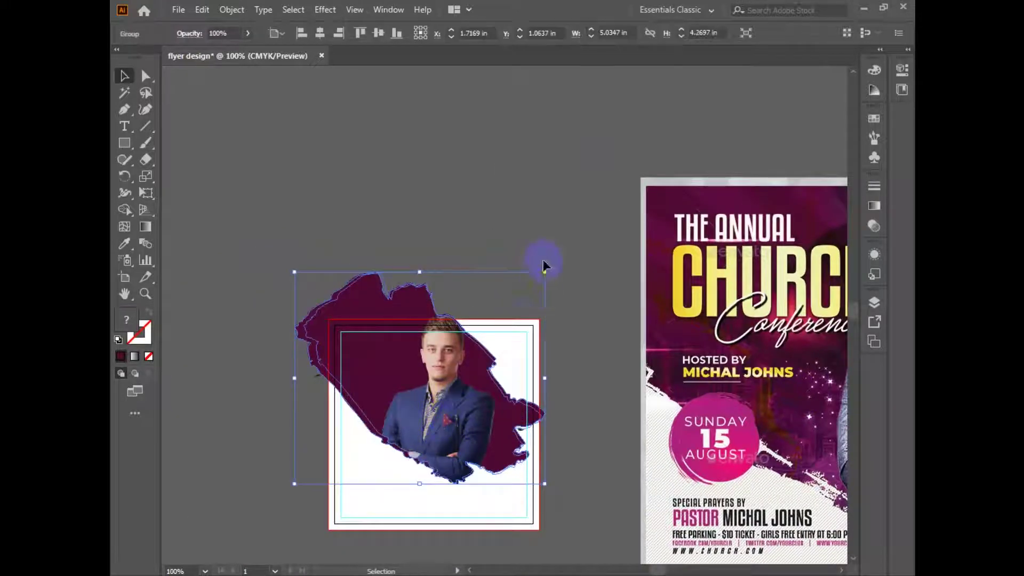
drag(479, 443, 472, 391)
click(546, 181)
drag(573, 346, 586, 327)
Zoom in on the artboard and select the white background rectangle.
click(416, 416)
click(449, 475)
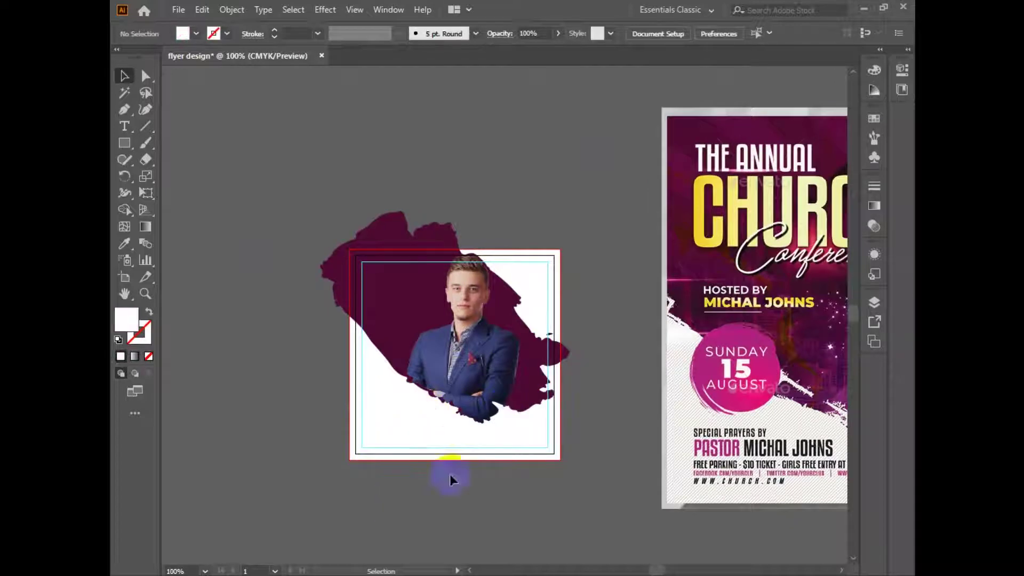
click(460, 447)
key(ctrl+2)
ctrl+click(450, 396)
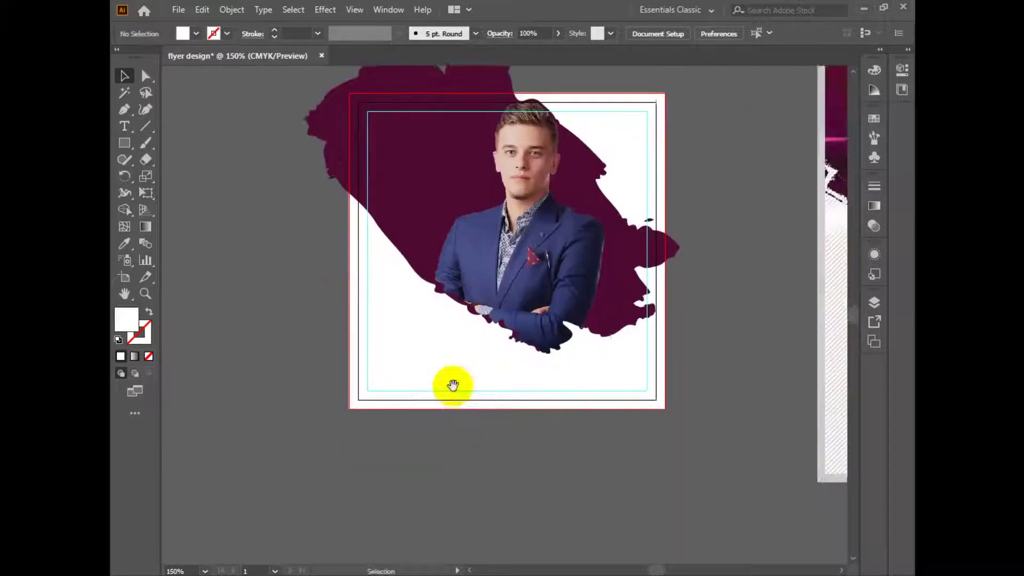
drag(480, 88, 465, 305)
click(470, 285)
drag(517, 337, 533, 246)
drag(714, 408, 704, 395)
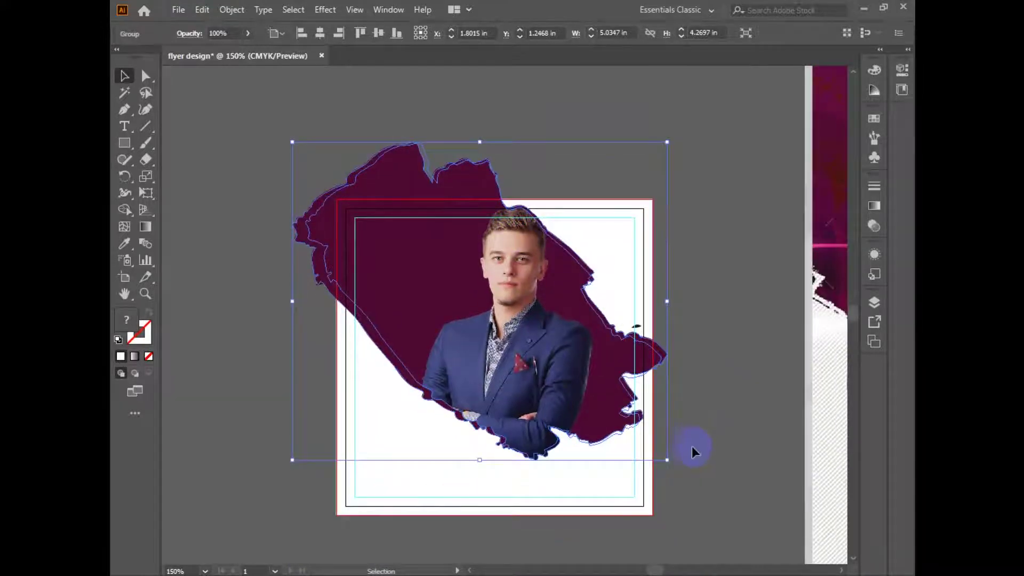
drag(692, 447, 697, 452)
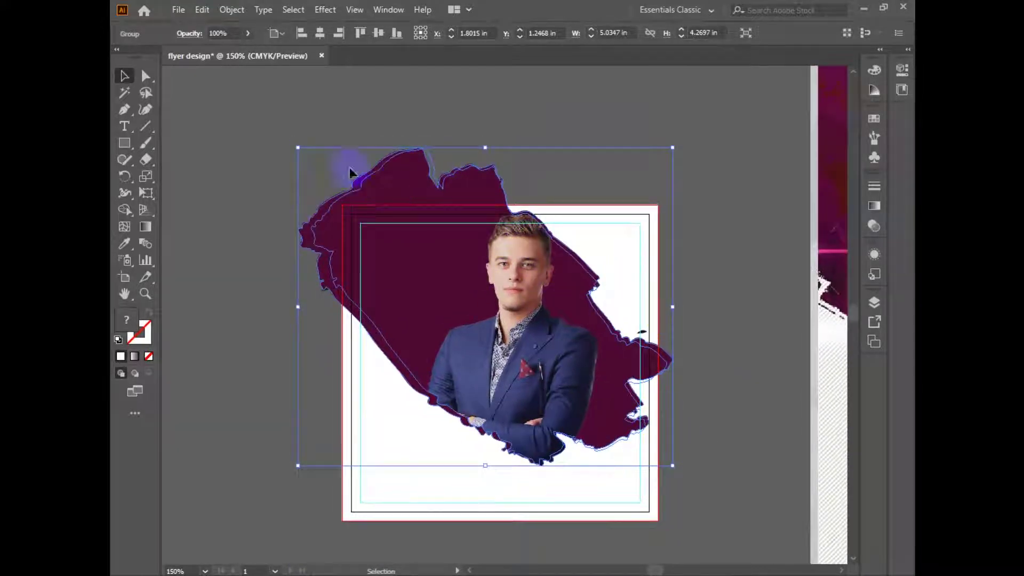
click(609, 487)
Bring the white rectangle to front and clip the maroon group to it with Ctrl+7.
click(640, 546)
click(648, 517)
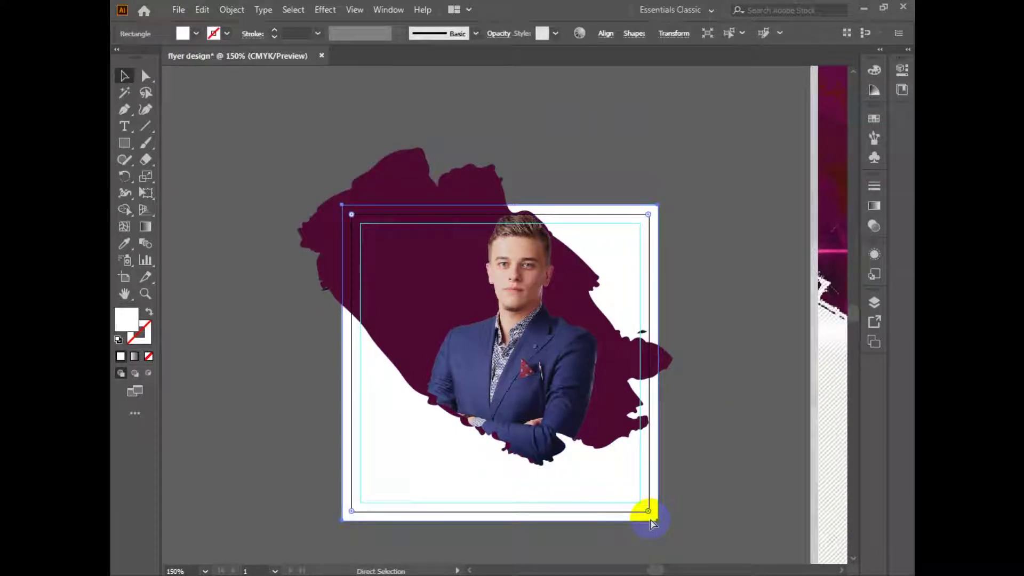
key(ctrl+shift+bracketright)
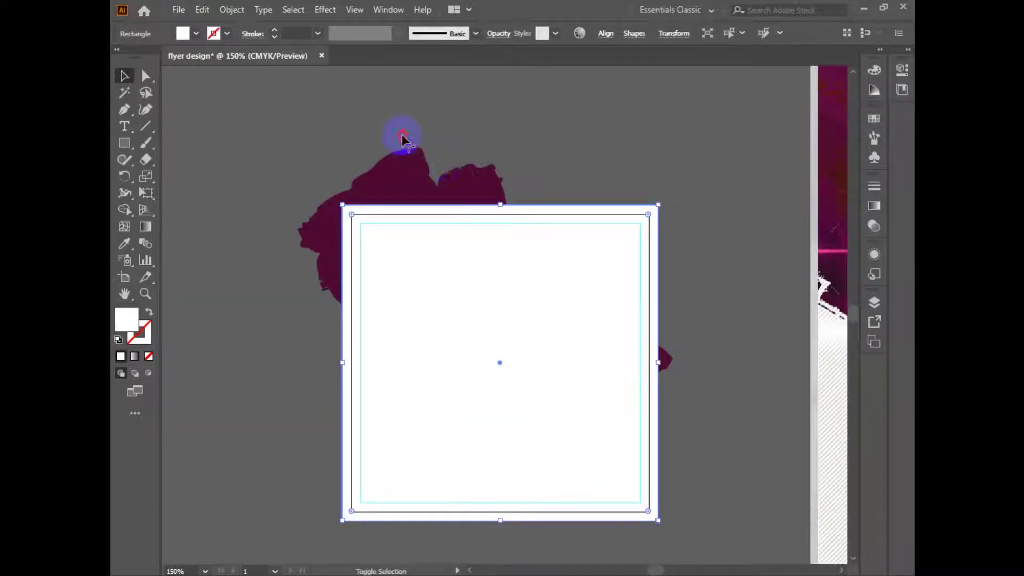
shift+click(429, 187)
key(ctrl+7)
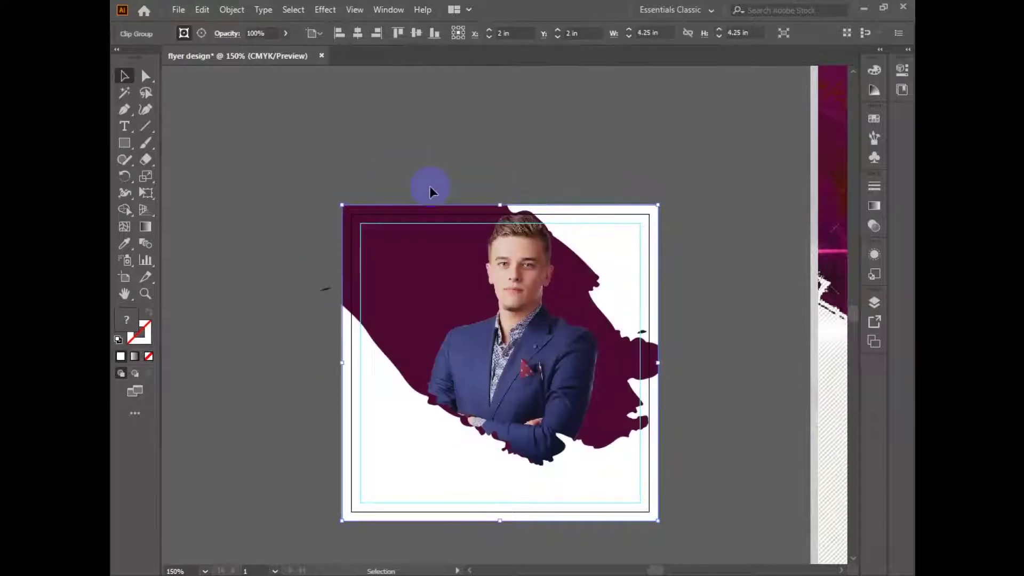
click(458, 170)
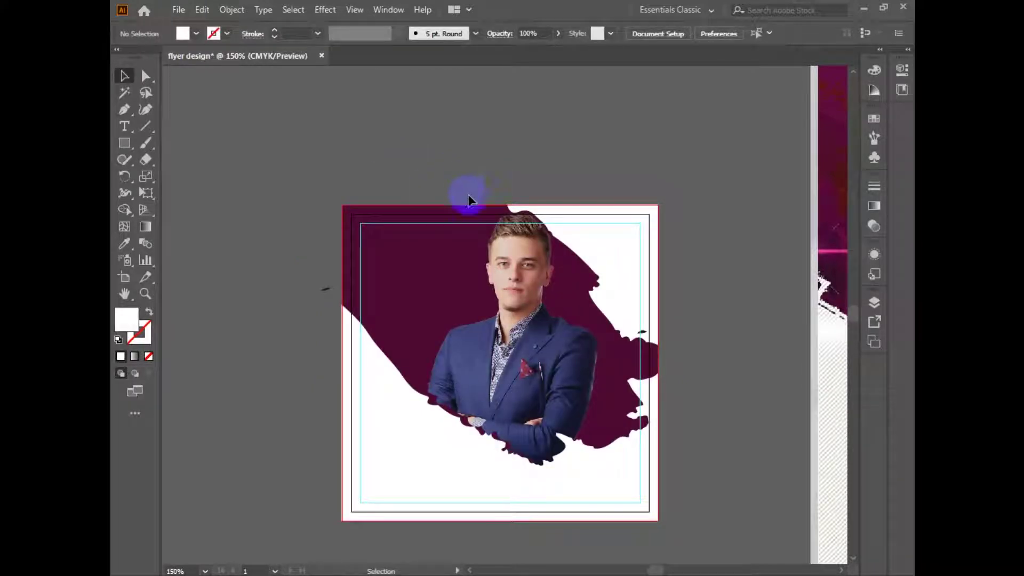
Pan over to view the reference church flyer.
drag(537, 249, 406, 242)
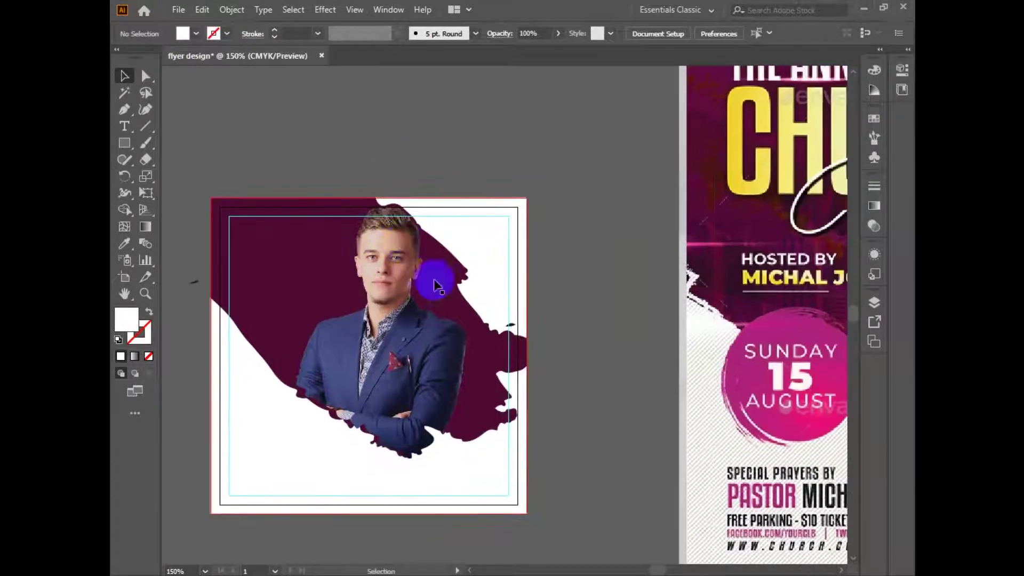
drag(484, 399, 434, 357)
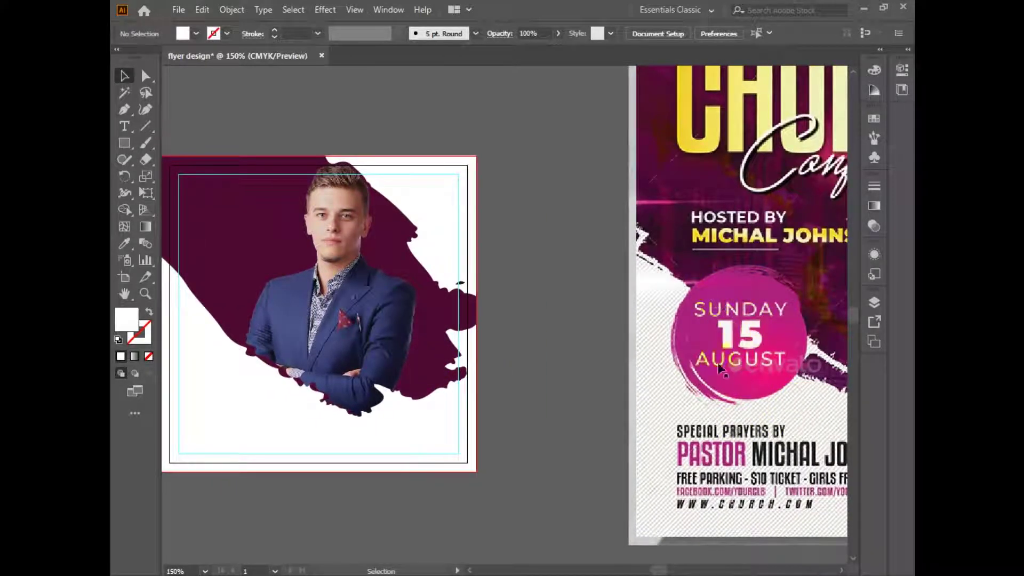
right_click(216, 575)
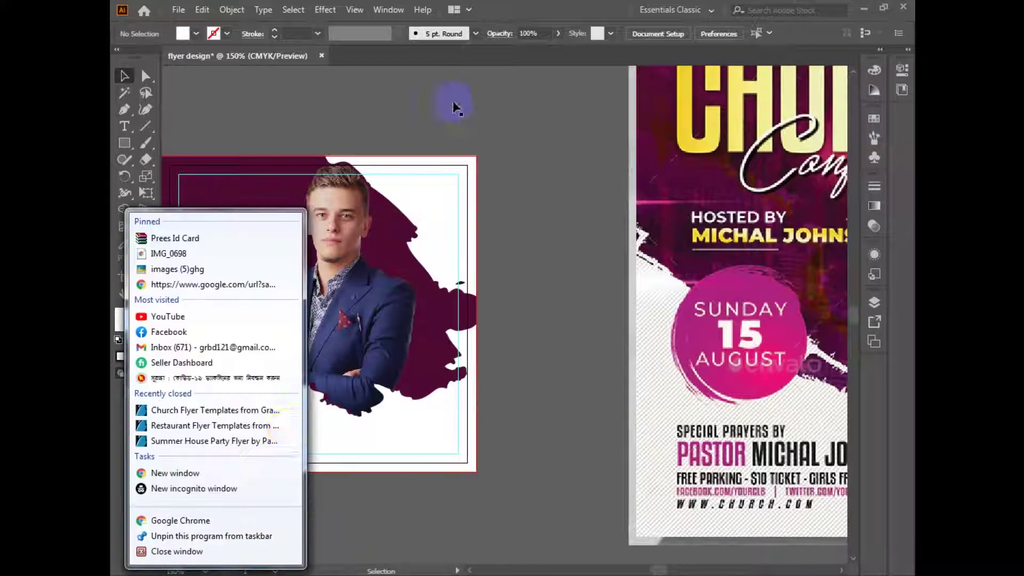
Search Google for 'elips brush vector' and preview a couple of ellipse brush images.
click(216, 575)
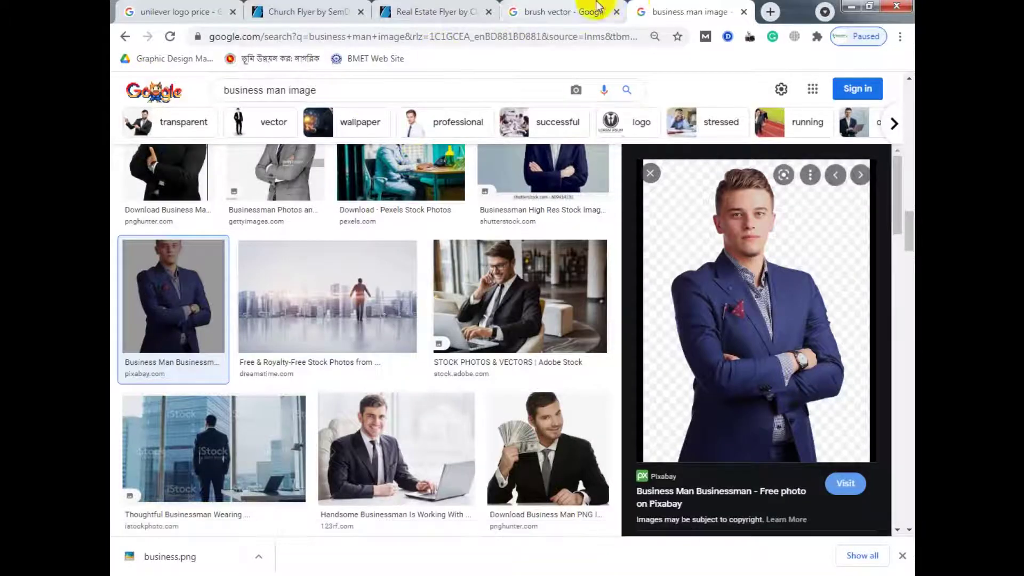
click(601, 8)
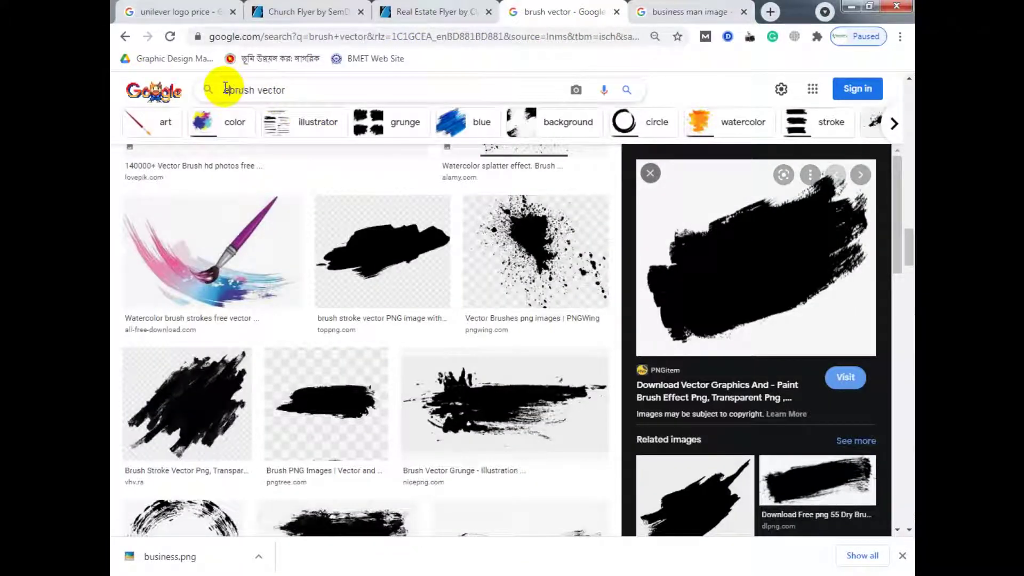
key(Return)
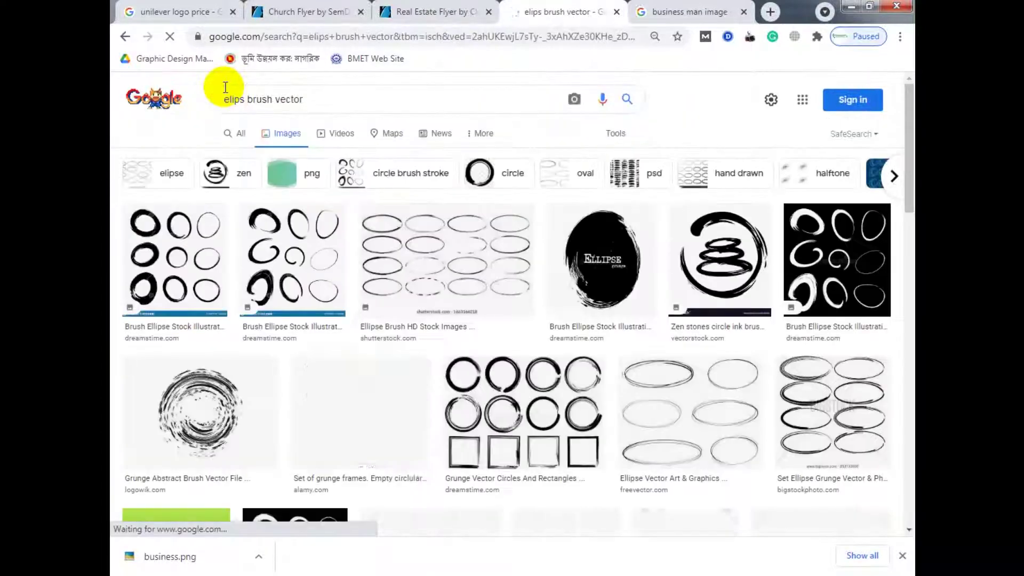
scroll(504, 280, down, 3)
scroll(493, 274, up, 3)
click(587, 278)
scroll(747, 405, down, 10)
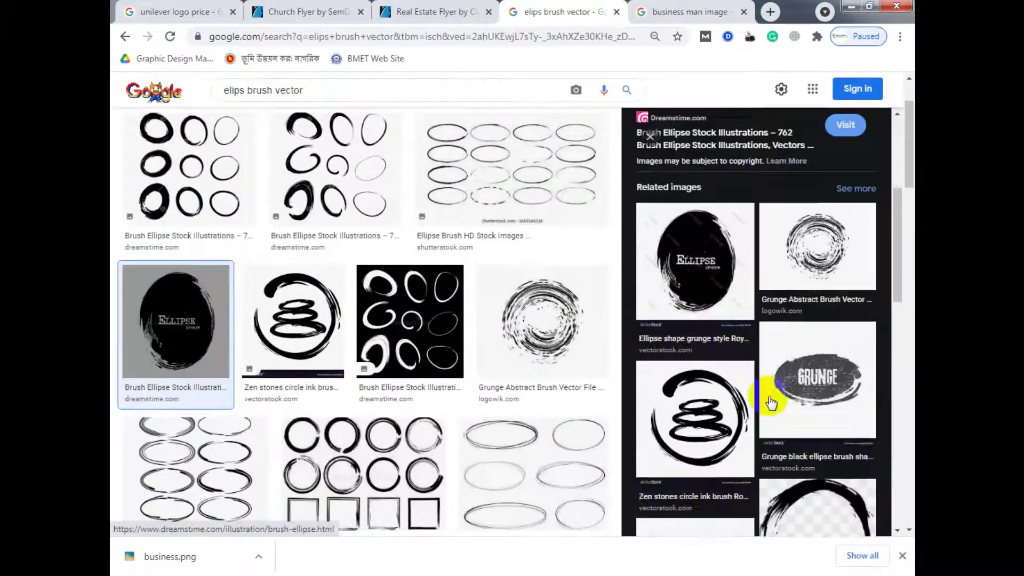
scroll(690, 402, down, 5)
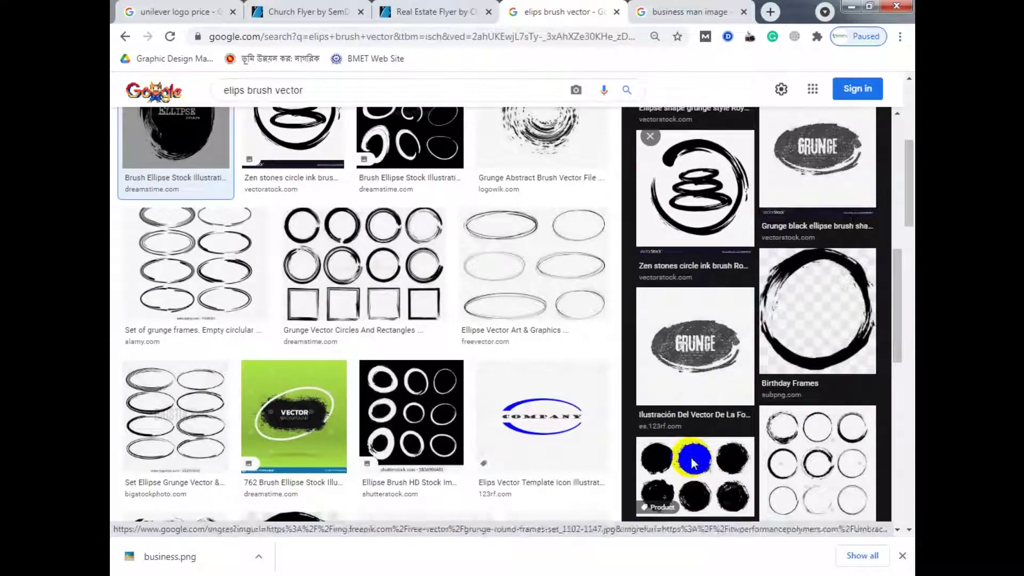
click(690, 456)
Return to the elips brush vector search and show its All web results.
click(688, 12)
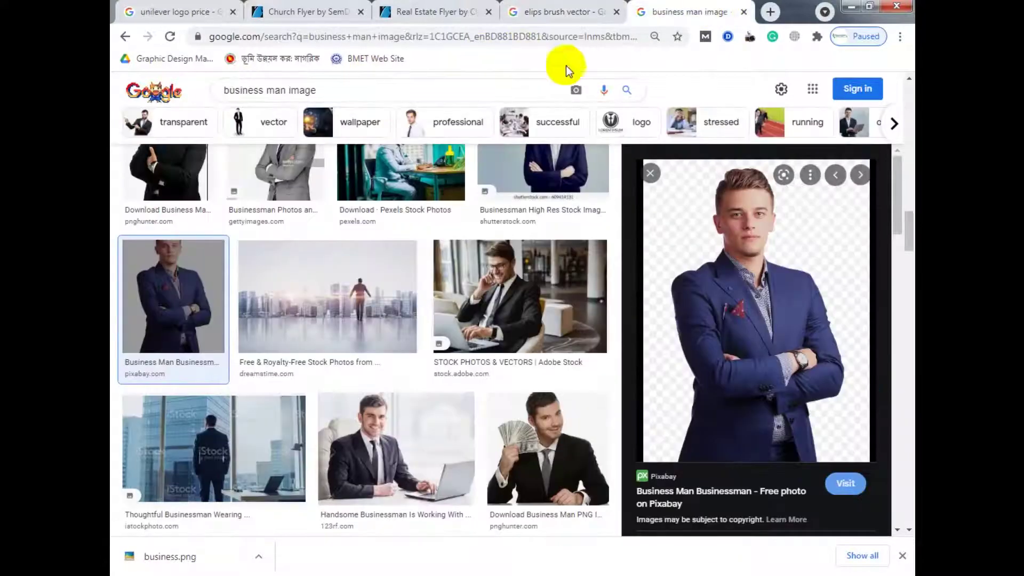
click(576, 9)
scroll(432, 271, up, 4)
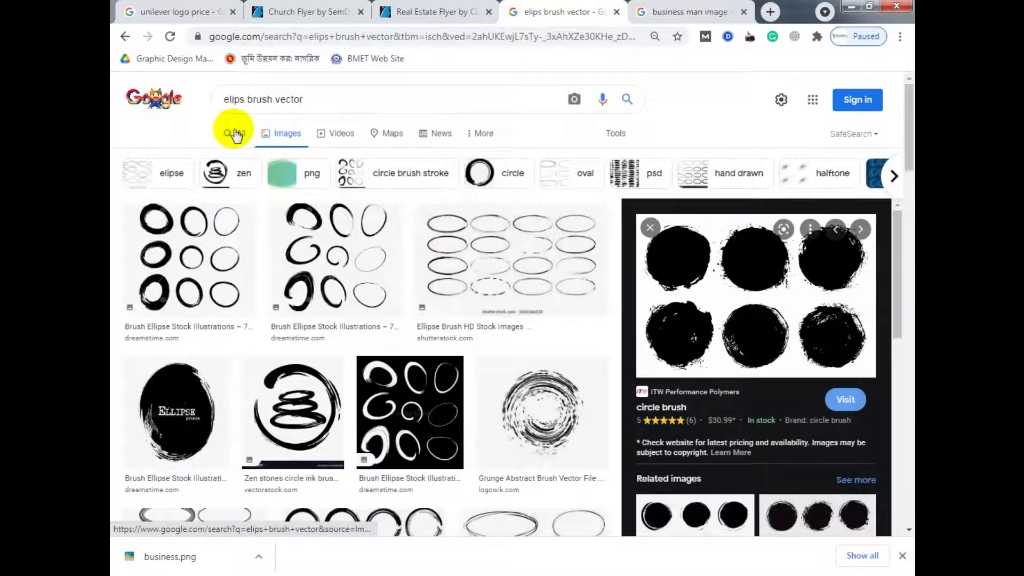
click(235, 133)
scroll(352, 320, down, 3)
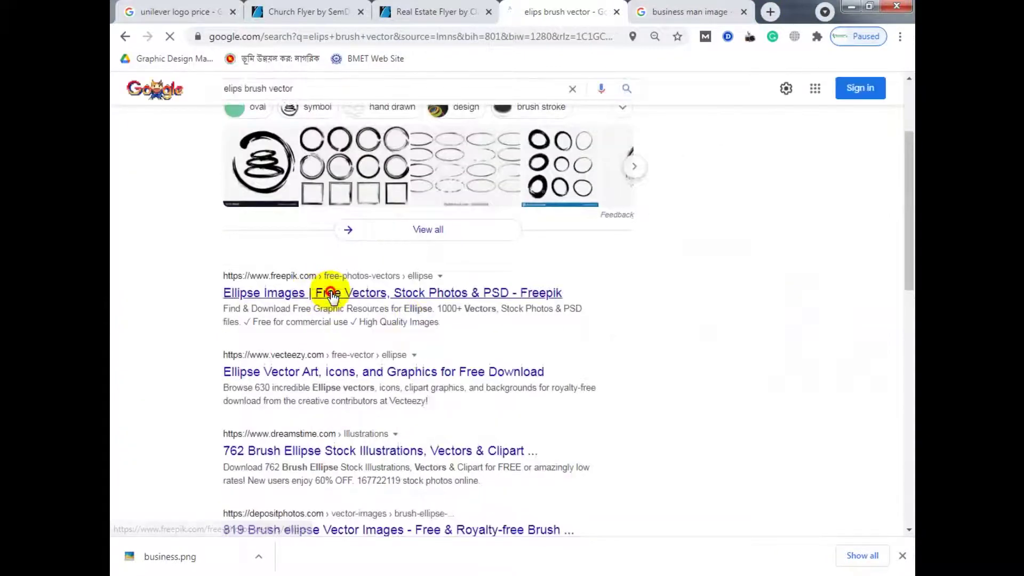
Open Freepik's ellipse vectors page and preview the hand-painted circles collection.
click(334, 295)
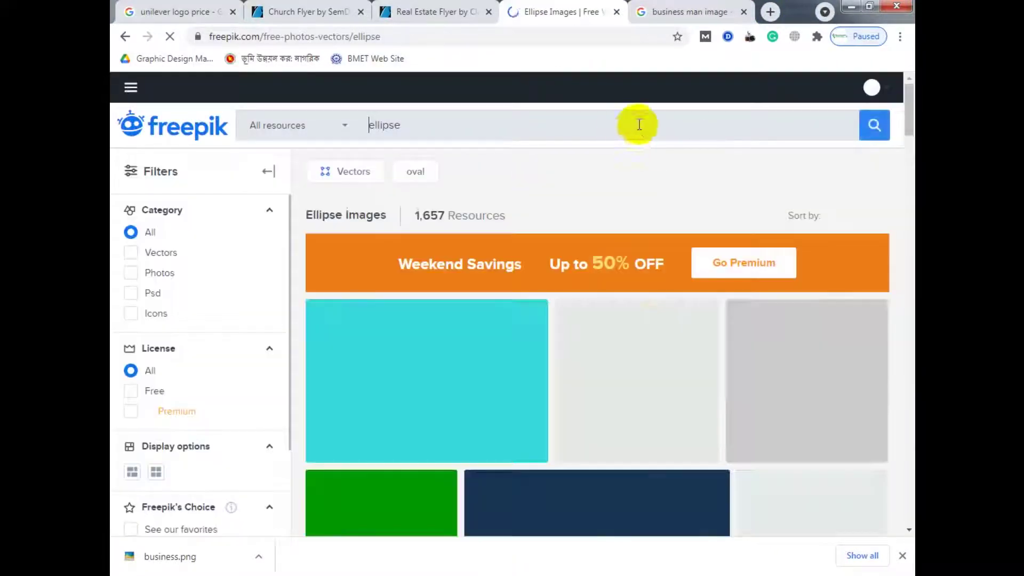
click(268, 172)
scroll(518, 373, down, 10)
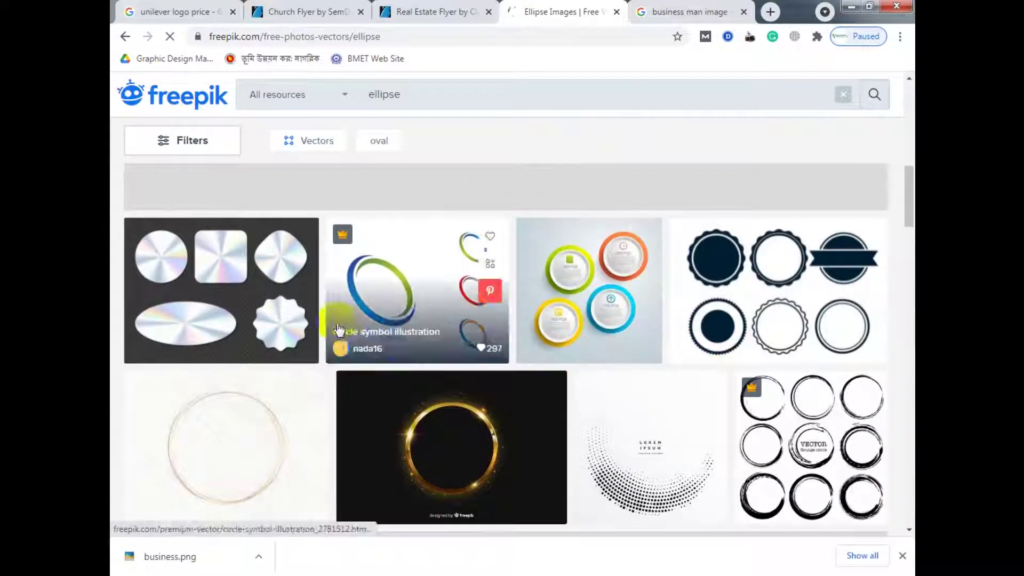
scroll(714, 368, down, 5)
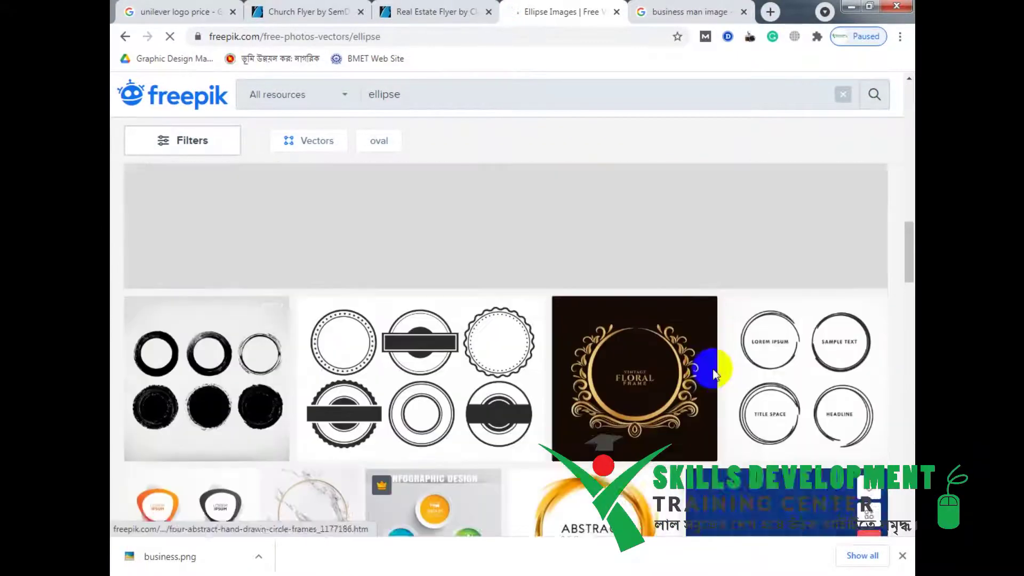
click(187, 365)
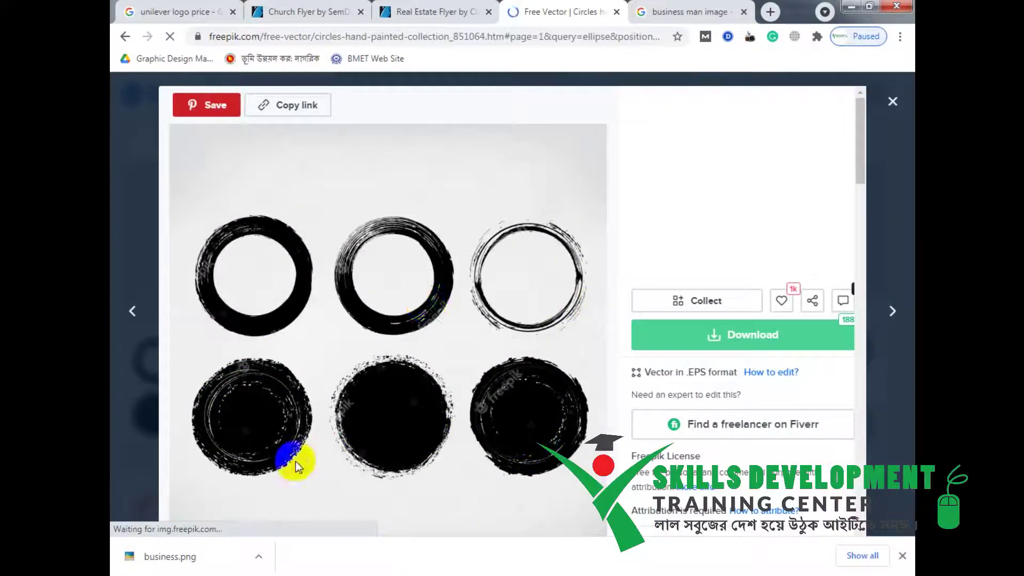
Download the circles collection free as a zip and dismiss the attribution pop-up.
click(747, 335)
scroll(731, 376, down, 3)
click(730, 376)
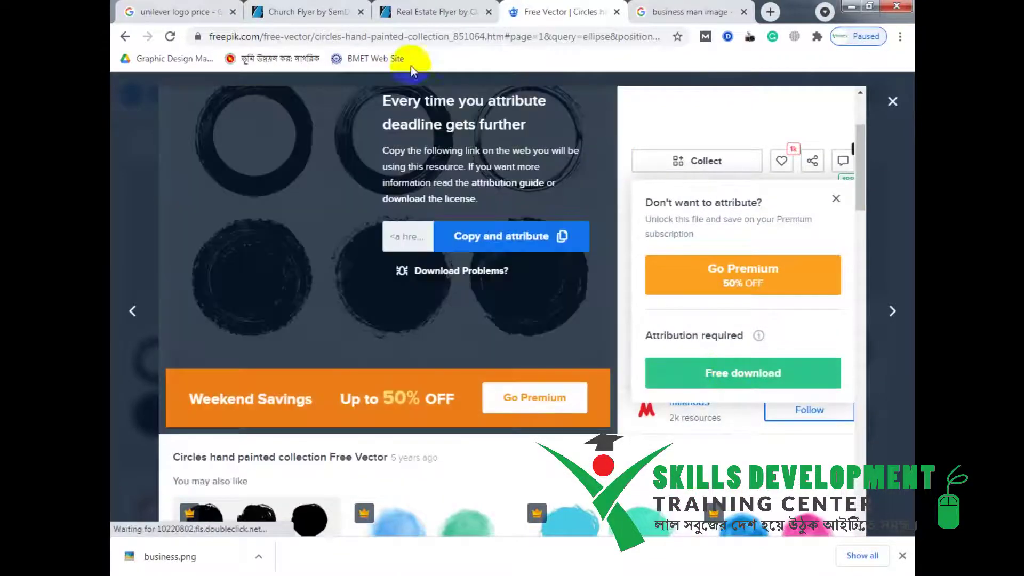
drag(259, 38, 207, 38)
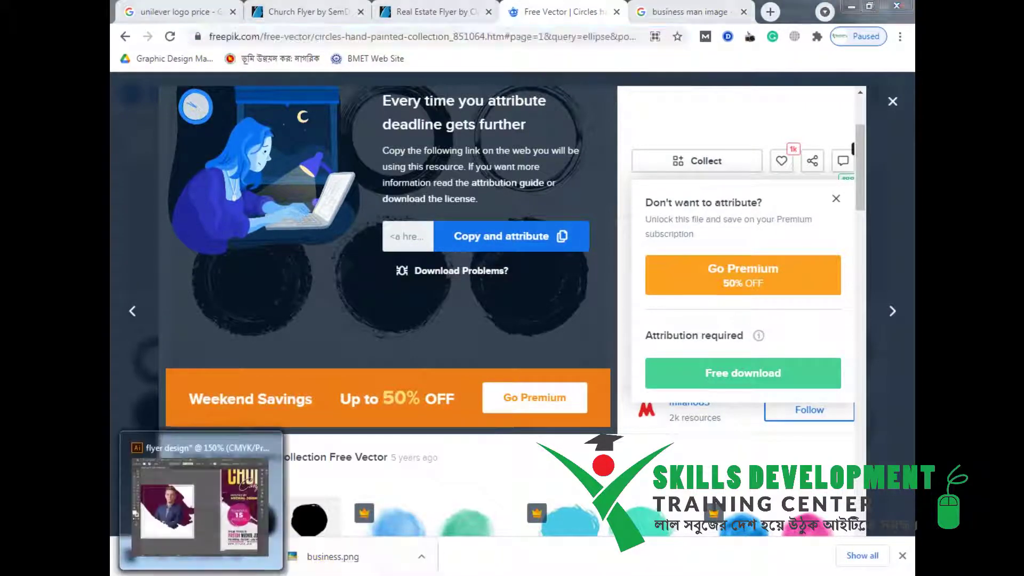
click(201, 574)
key(alt+Tab)
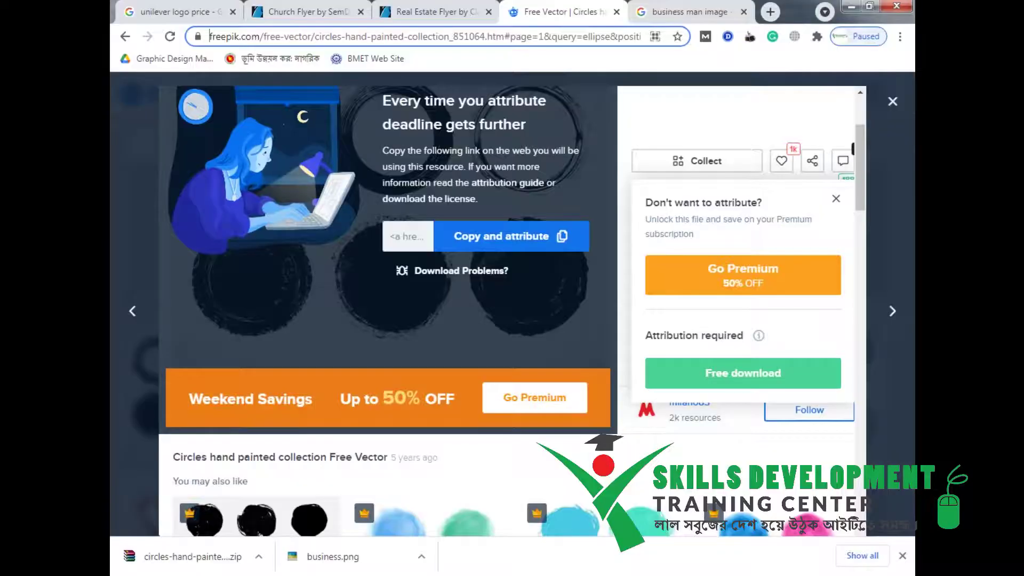
click(892, 101)
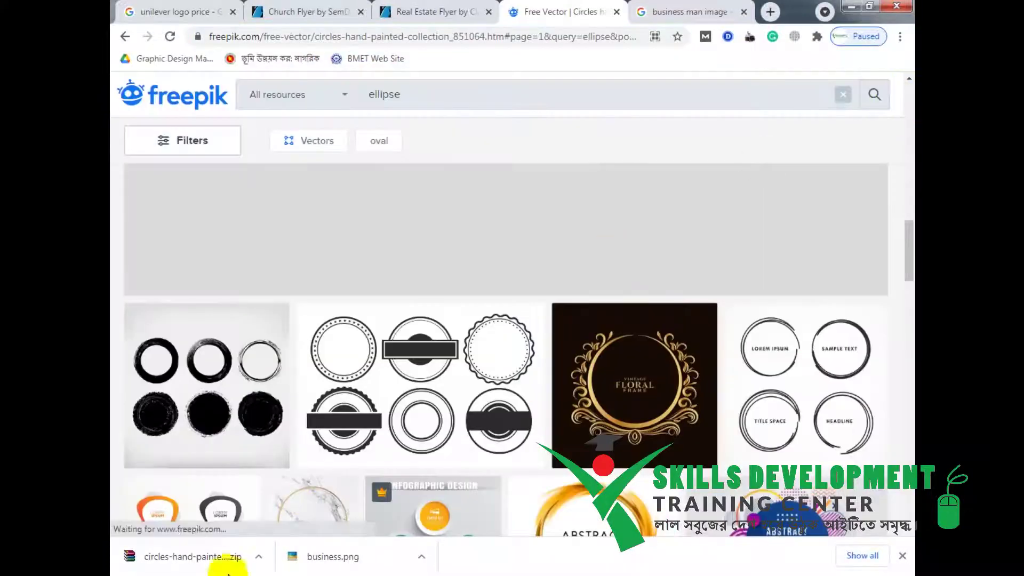
click(259, 556)
Paste the circles zip into New folder and extract it to a matching folder.
click(331, 509)
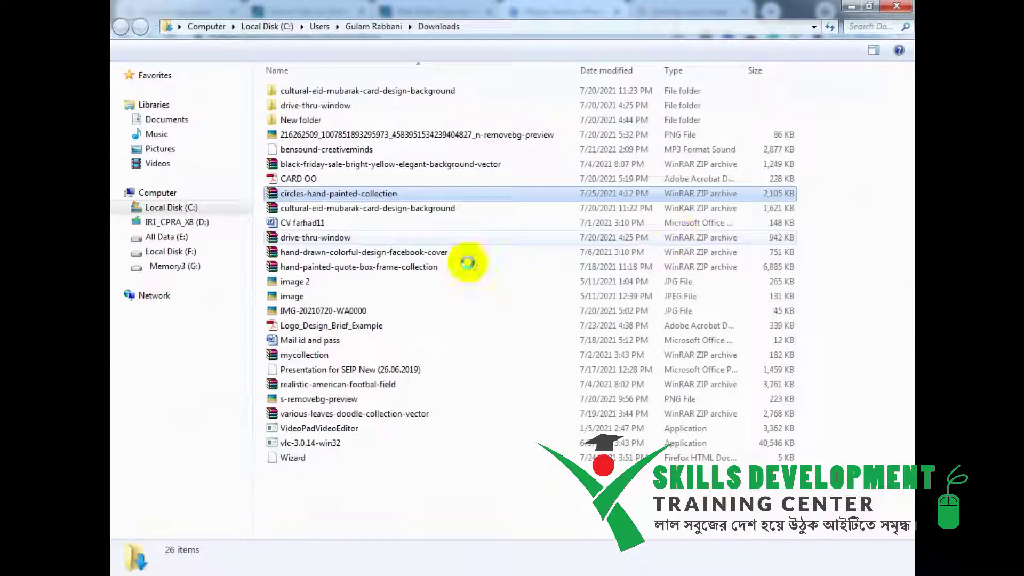
click(297, 123)
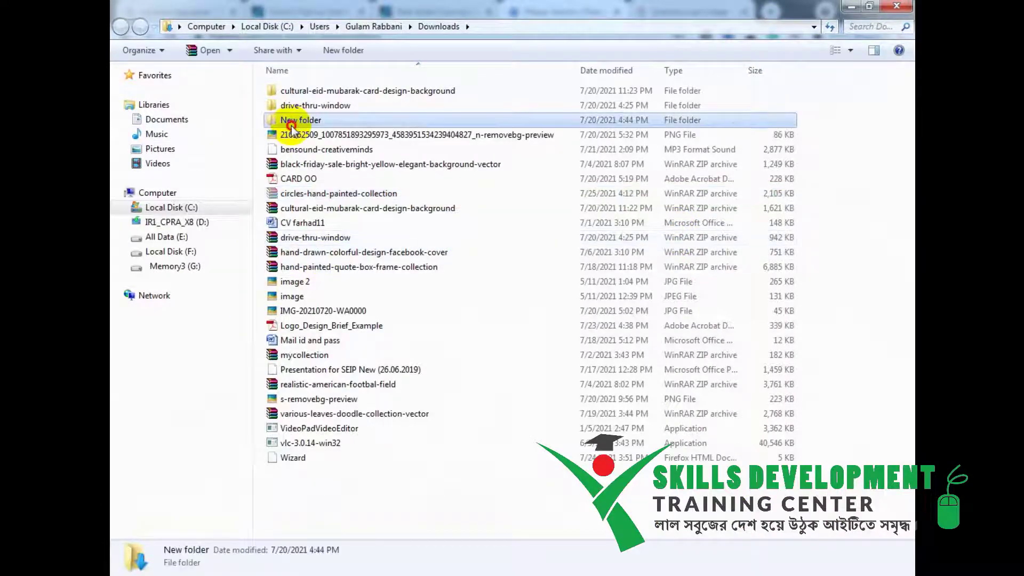
double_click(290, 122)
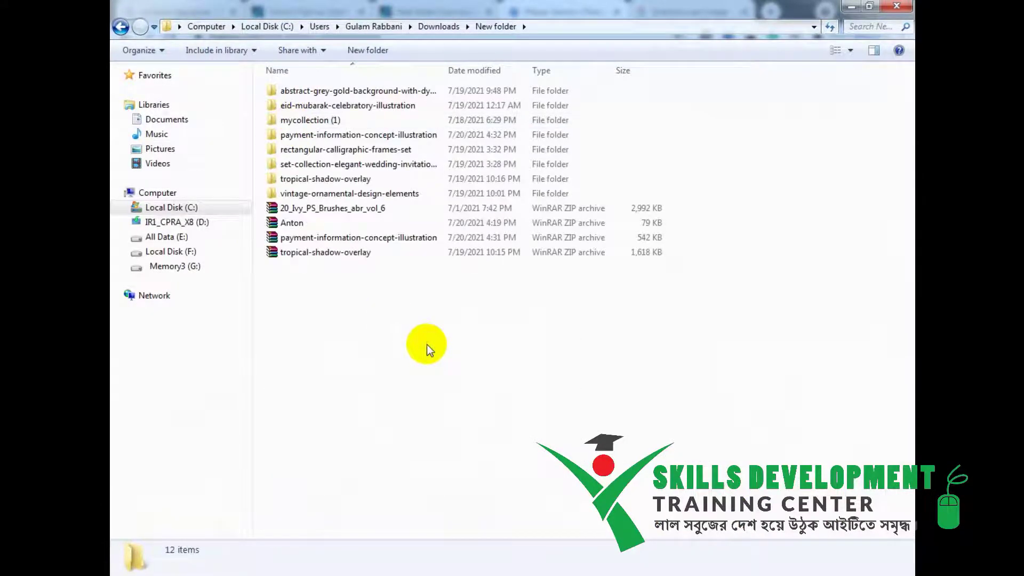
key(ctrl+v)
right_click(328, 266)
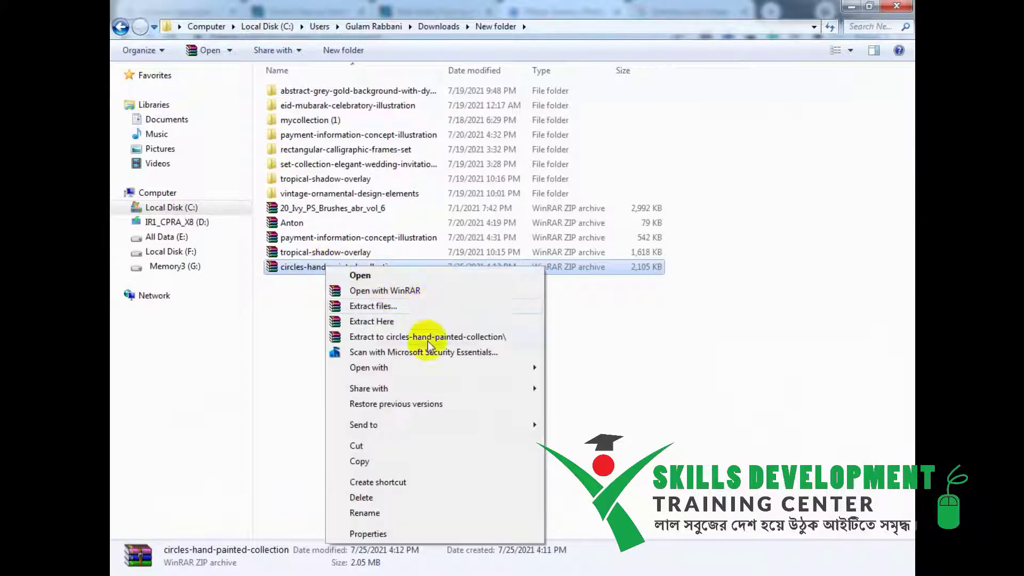
click(430, 307)
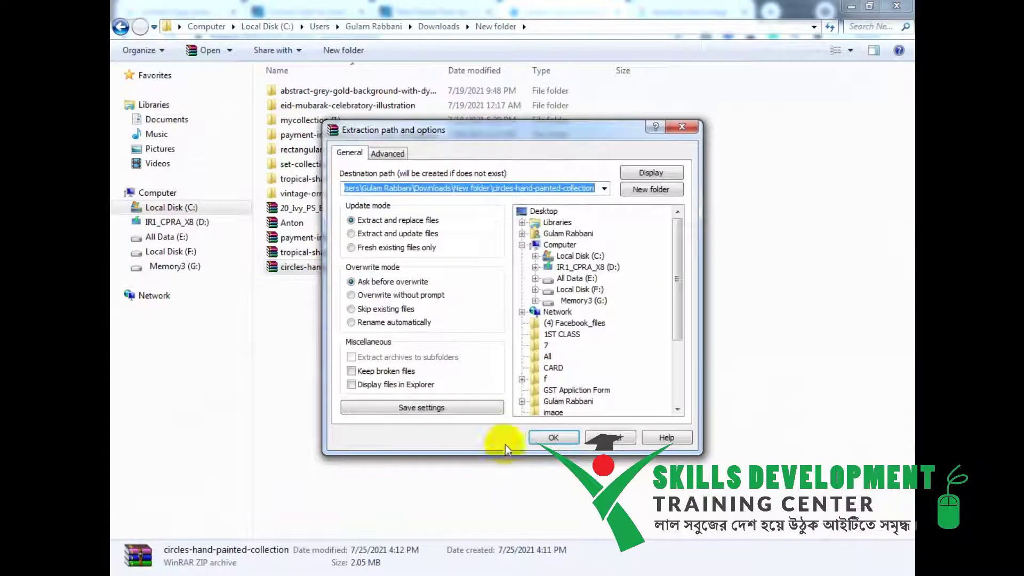
click(553, 435)
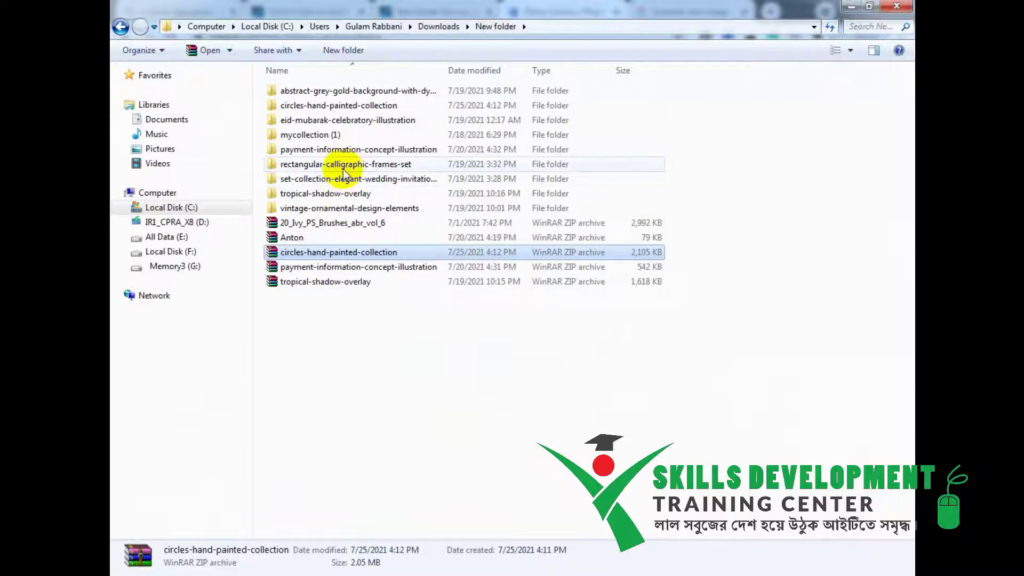
Open the extracted O5B8QJ1 EPS file with Adobe Illustrator.
double_click(337, 109)
click(301, 137)
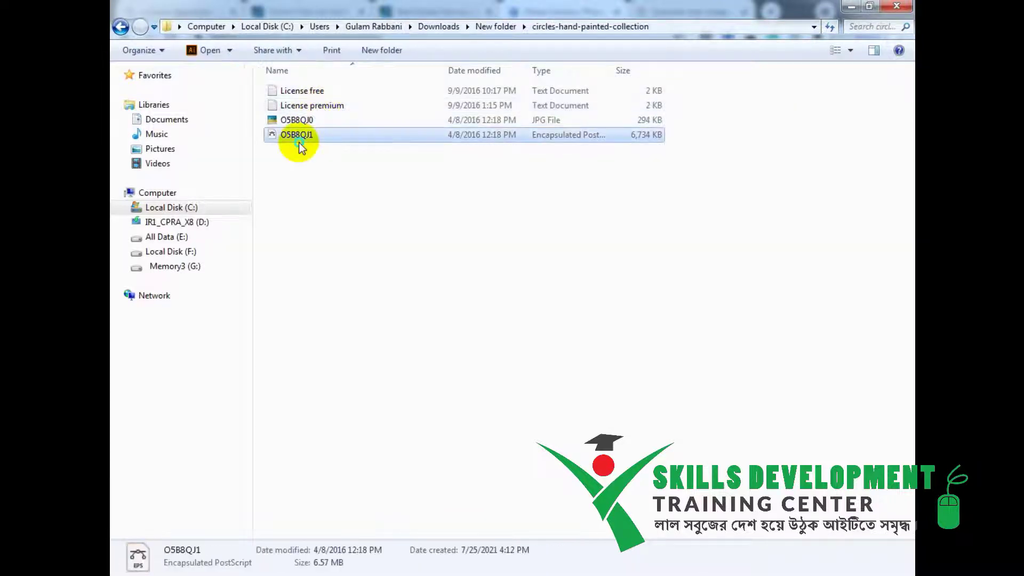
right_click(299, 142)
mouse_move(467, 202)
click(593, 198)
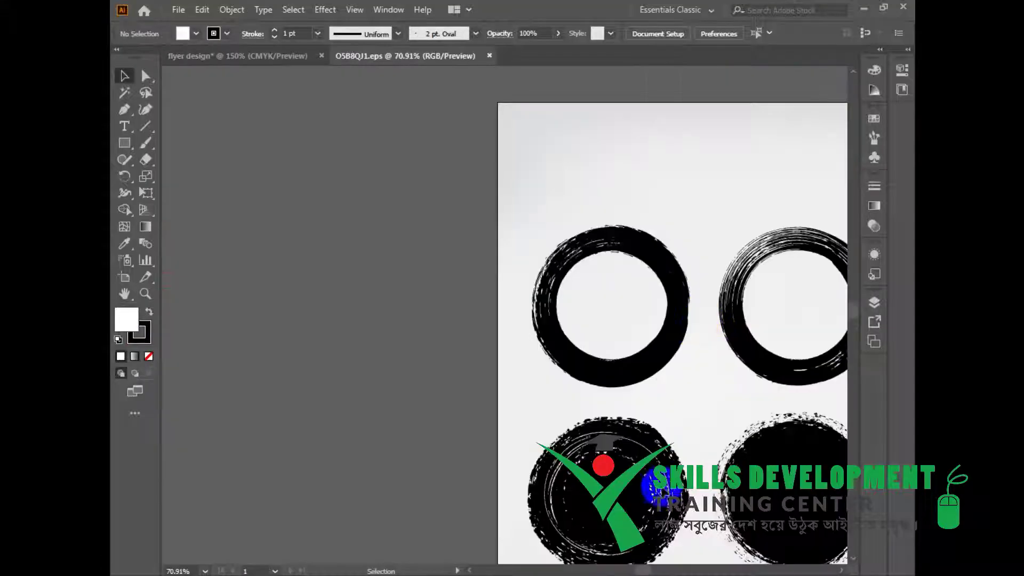
Drag a hand-painted circle from the EPS into the flyer and shrink it onto the artboard.
drag(677, 477, 453, 258)
mouse_move(581, 309)
mouse_down()
mouse_move(594, 263)
mouse_move(263, 32)
mouse_move(267, 53)
mouse_move(517, 393)
mouse_move(541, 393)
mouse_move(373, 474)
mouse_up()
mouse_move(523, 237)
mouse_down()
mouse_move(468, 317)
mouse_move(408, 350)
mouse_up()
drag(378, 384, 576, 366)
drag(534, 395, 437, 332)
Fine-tune the circle's size and position on the flyer's lower left beside the businessman.
drag(510, 271, 491, 290)
mouse_move(635, 341)
mouse_down()
mouse_move(434, 338)
mouse_move(596, 368)
mouse_up()
drag(480, 303, 493, 290)
drag(447, 363, 447, 355)
click(243, 272)
key(ctrl+z)
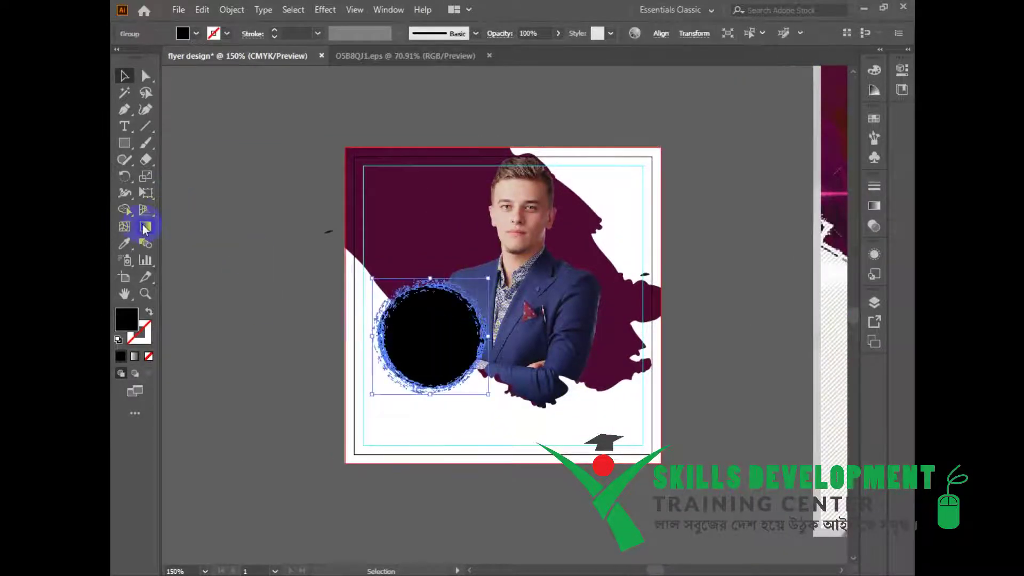
double_click(145, 226)
click(780, 284)
Give the circle a two-stop gradient from purple to magenta, removing the middle stop.
click(703, 297)
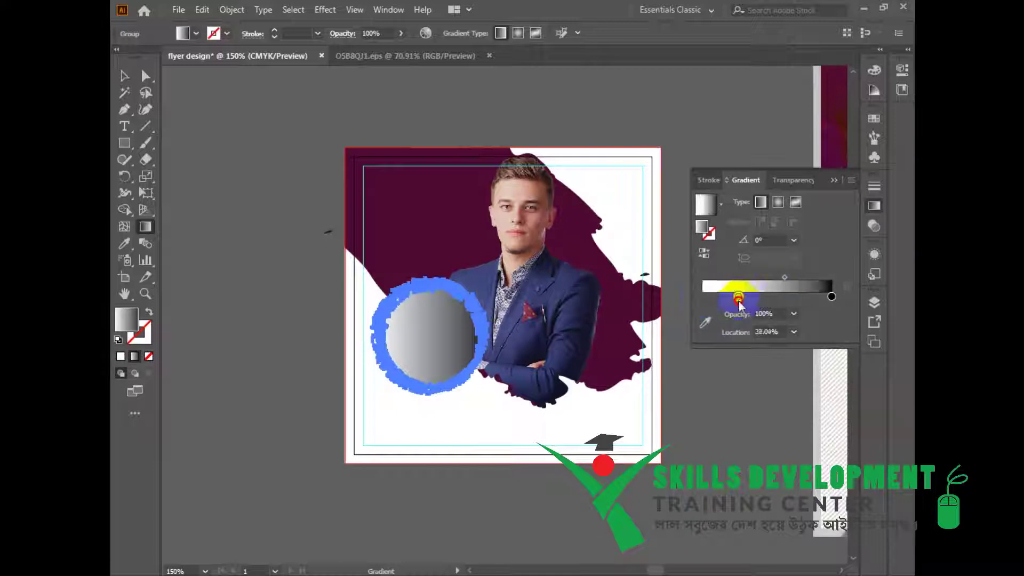
click(832, 297)
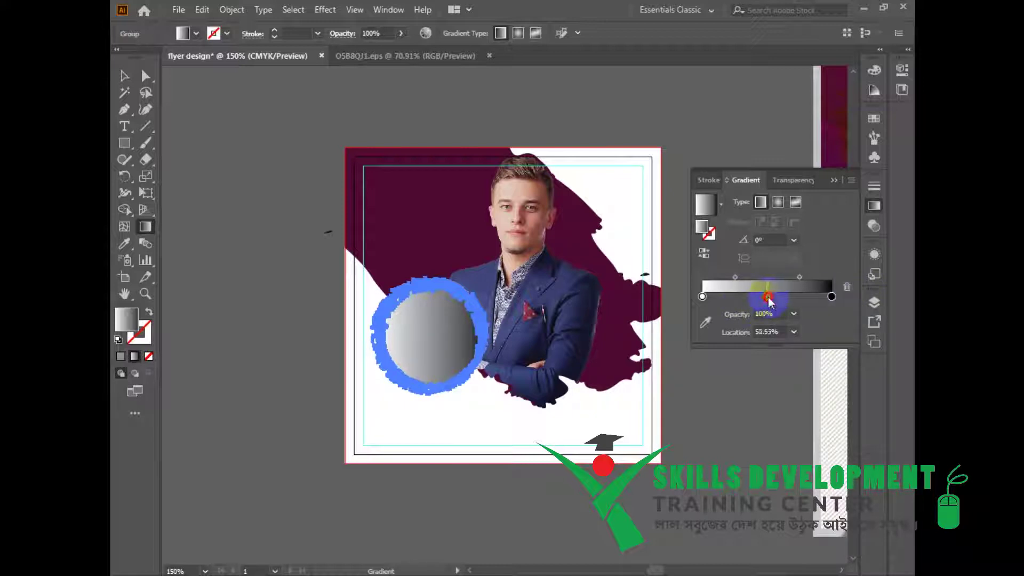
drag(768, 298, 787, 379)
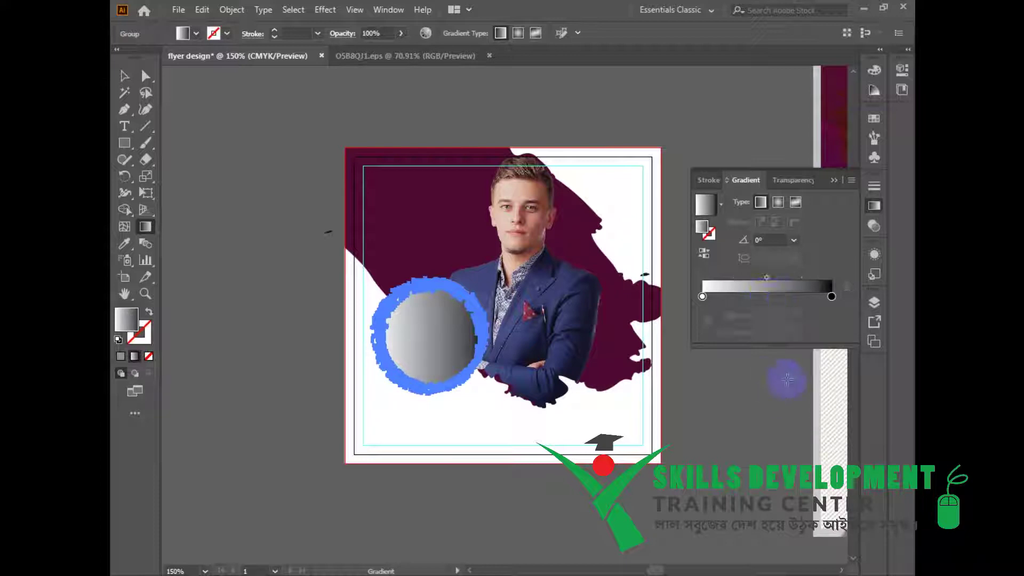
double_click(832, 296)
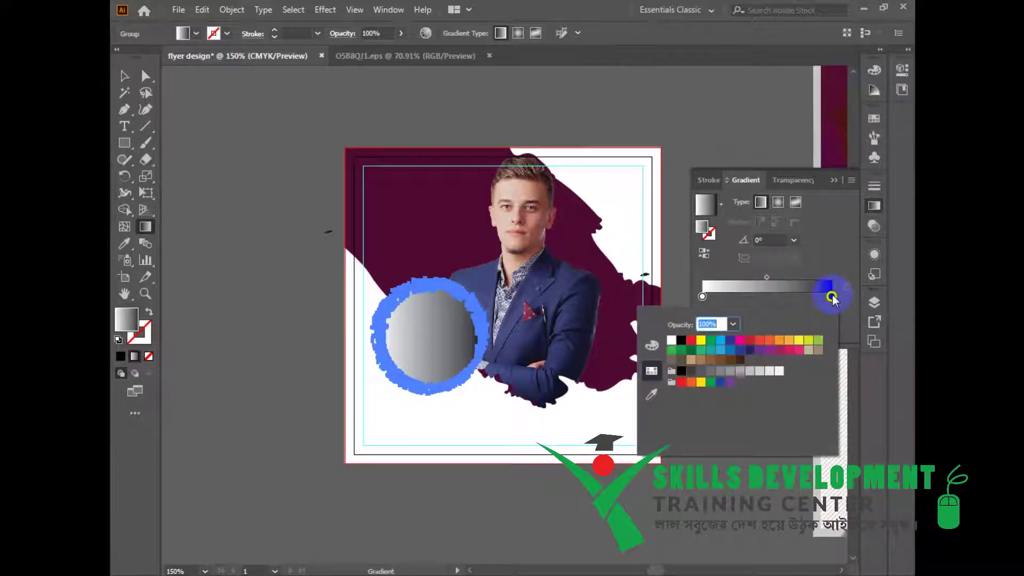
click(768, 349)
double_click(703, 297)
click(759, 350)
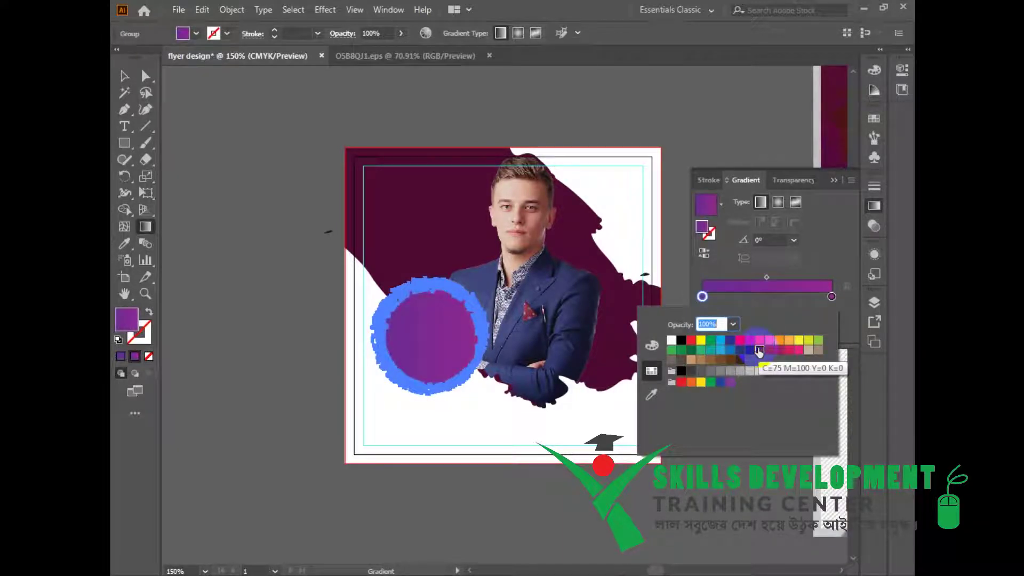
click(124, 75)
click(635, 414)
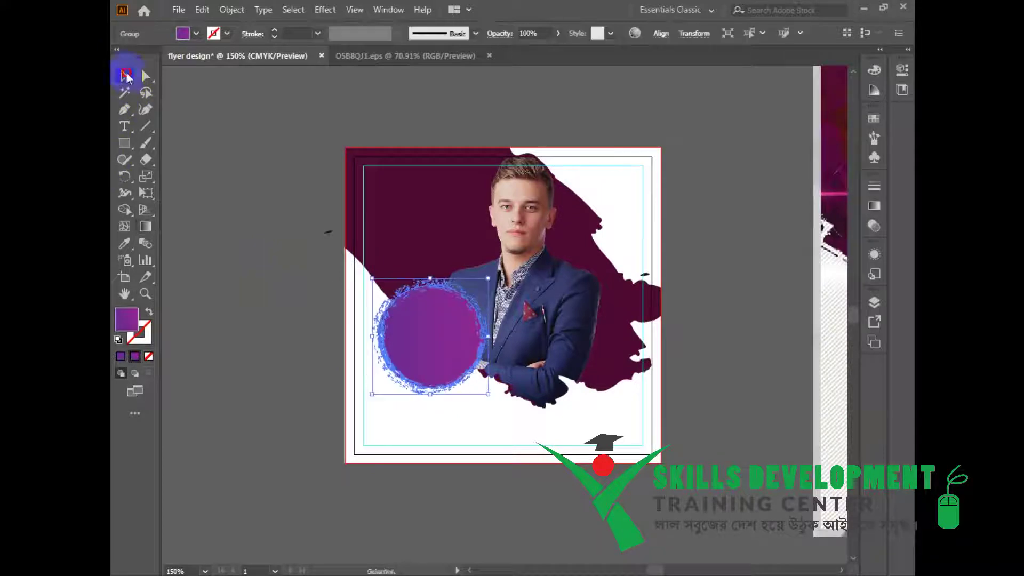
drag(719, 395, 599, 427)
Add centre-aligned SUNDAY 15 AUGUST text and fit it onto the purple circle.
key(t)
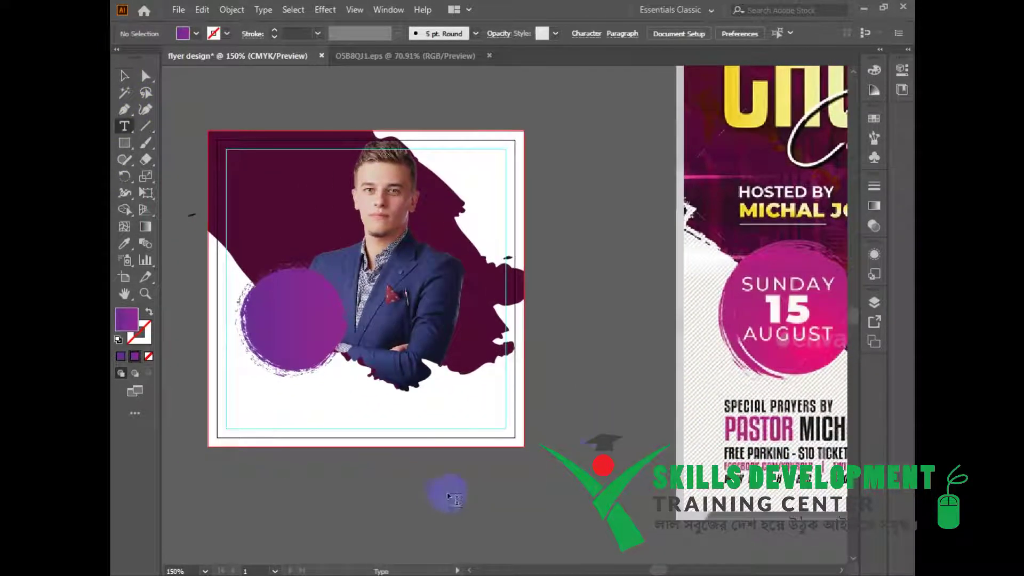
click(447, 495)
text(s)
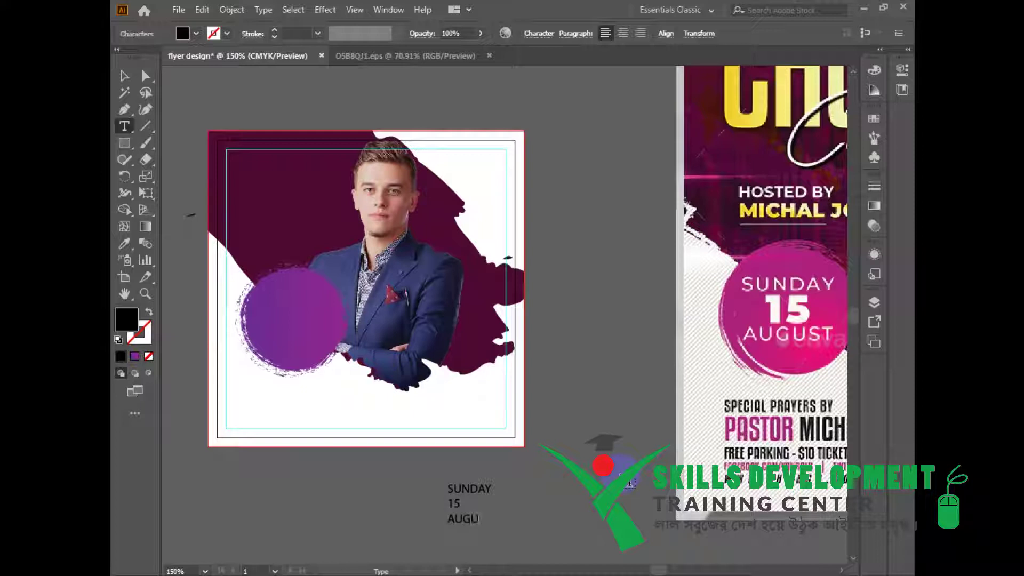
key(Escape)
click(623, 33)
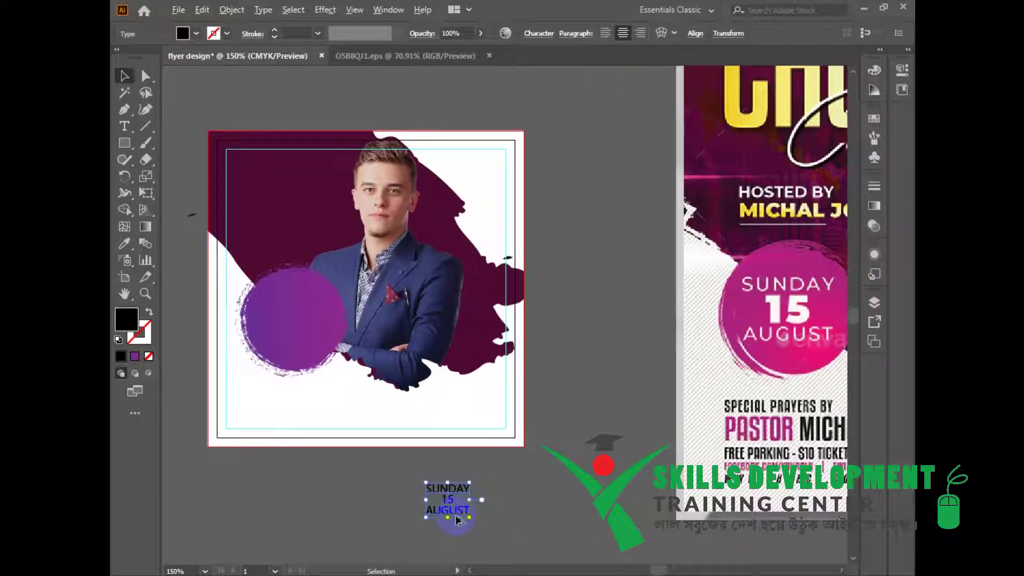
drag(470, 518, 491, 534)
click(569, 512)
drag(569, 512, 590, 516)
drag(485, 524, 332, 346)
drag(357, 293, 323, 344)
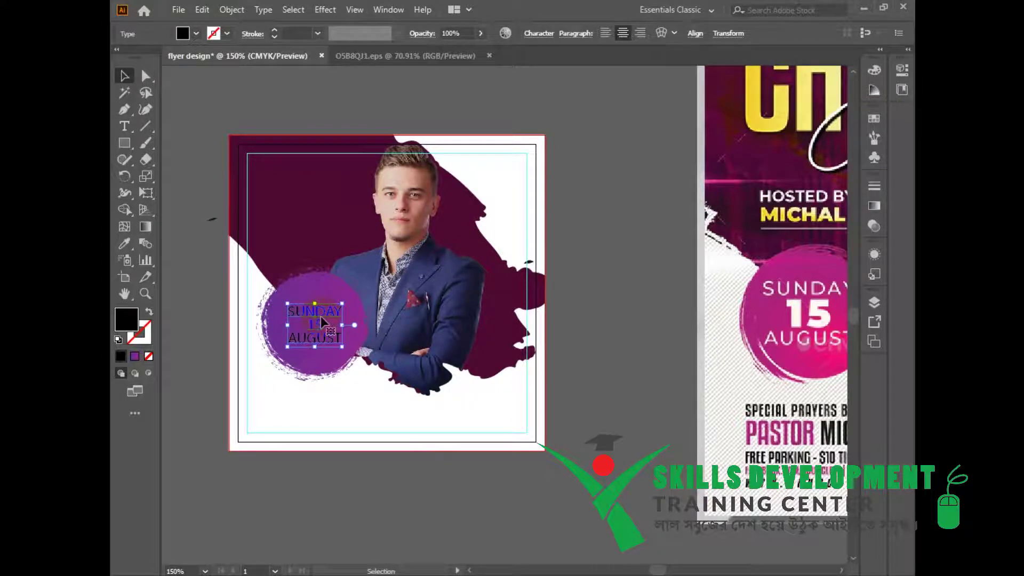
Colour the date text white.
double_click(129, 321)
click(261, 112)
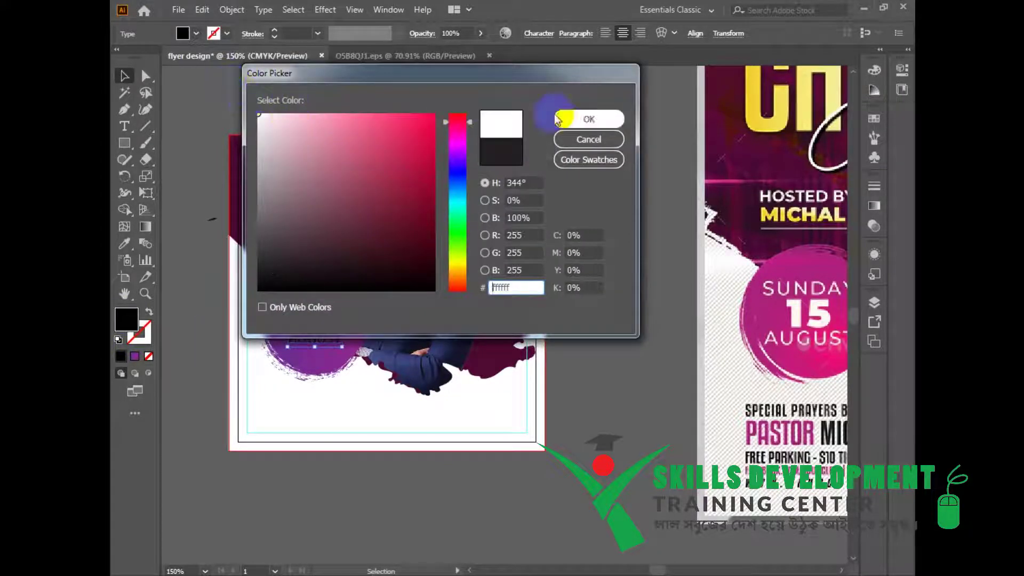
click(555, 114)
click(673, 249)
drag(526, 342, 572, 350)
Set 15 in larger Anton Regular and widen the spacing between the date lines.
triple_click(365, 332)
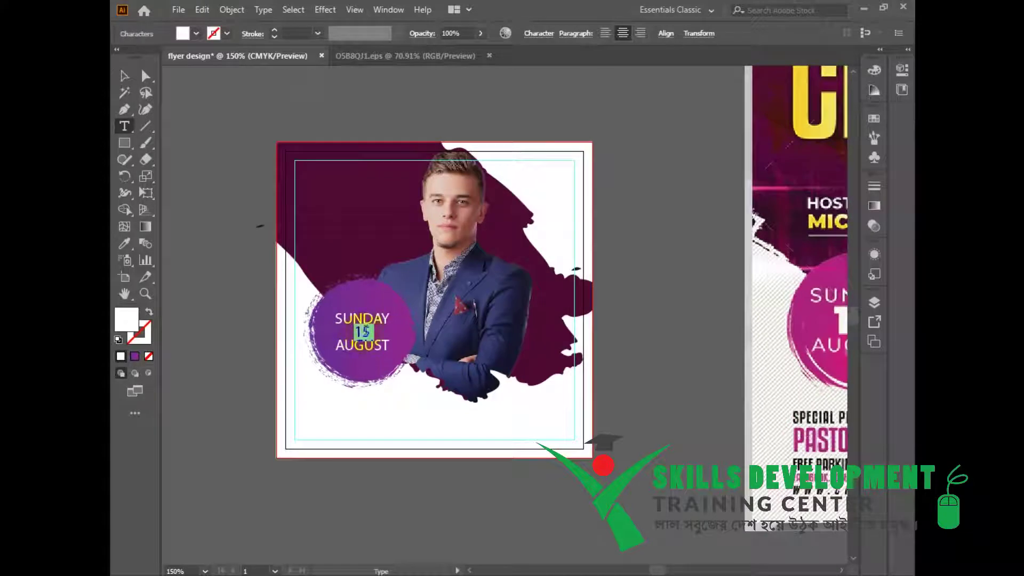
click(546, 30)
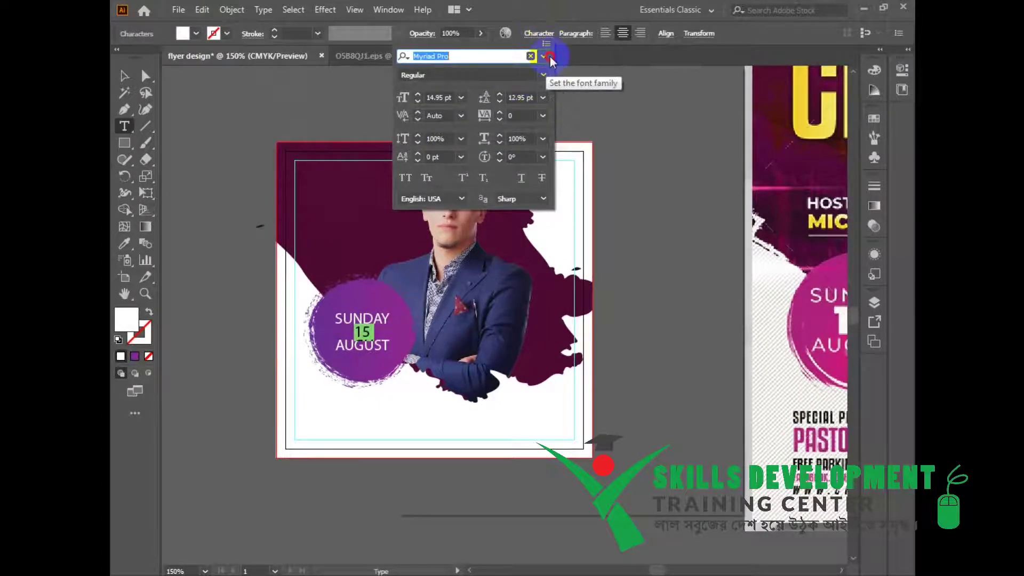
click(544, 56)
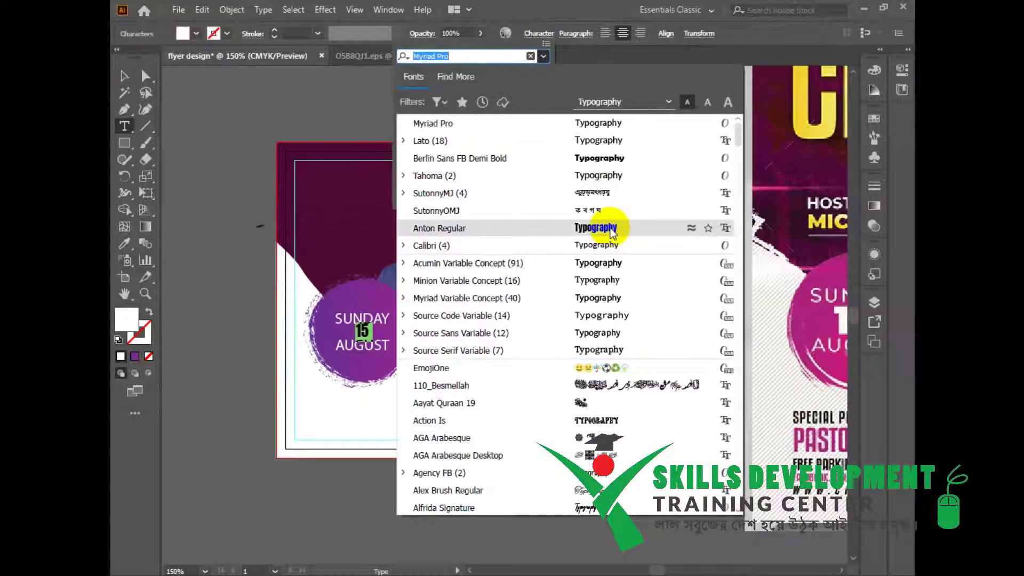
click(589, 227)
click(418, 96)
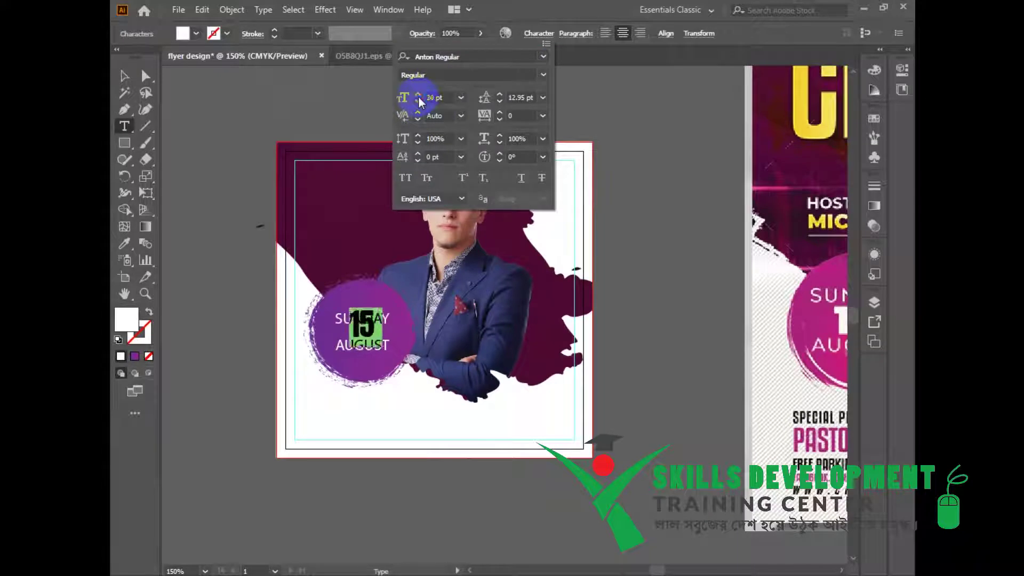
key(Escape)
key(ctrl+a)
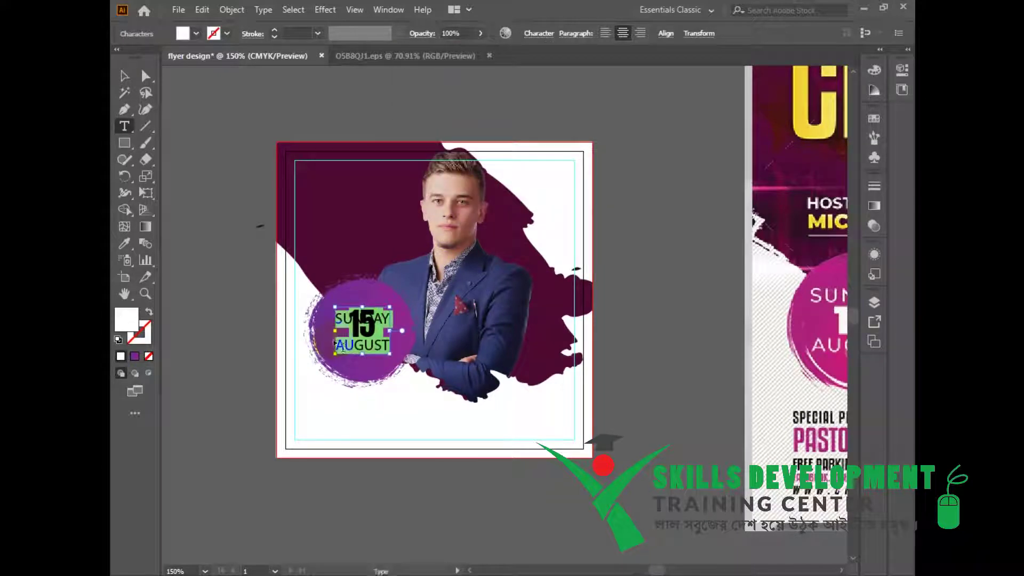
key(alt+Down)
key(alt+Down)
key(alt+Down)
key(alt+Down)
key(alt+Down)
key(alt+Down)
key(alt+Down)
key(alt+Down)
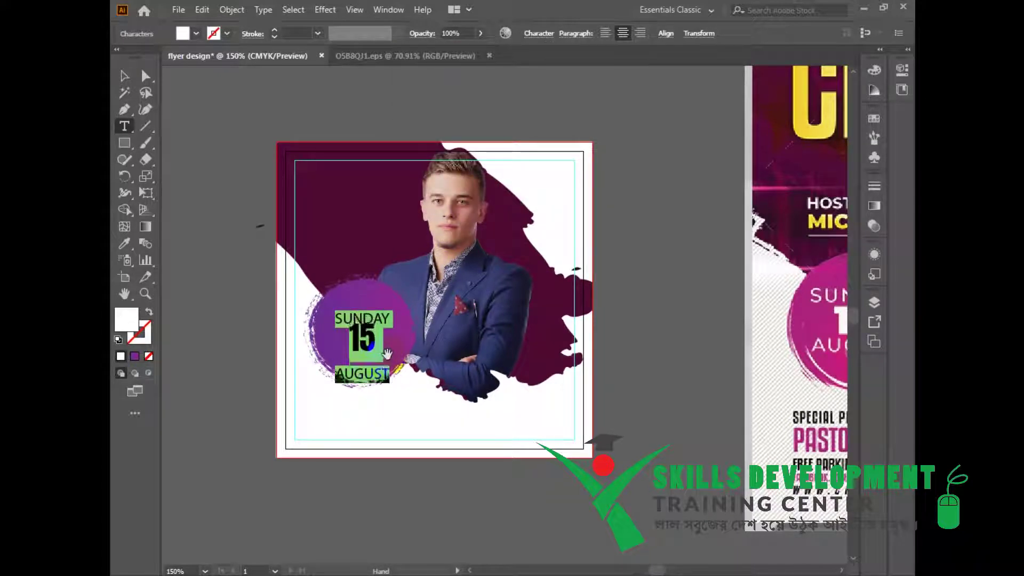
Split AUGUST off as separate text and place it under 15 in the circle.
click(339, 372)
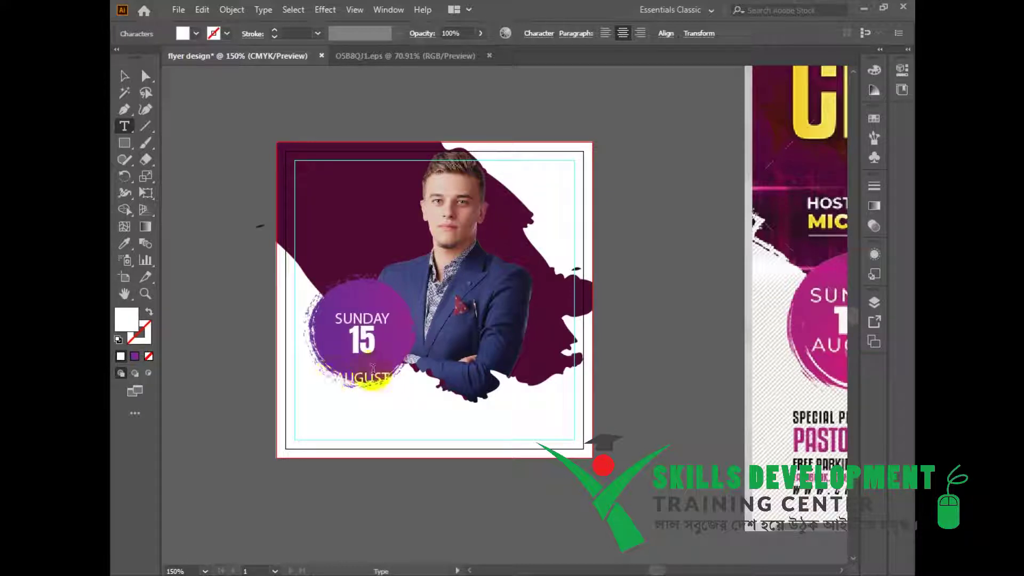
key(shift+Right)
key(shift+Right)
key(shift+Right)
key(shift+Right)
key(shift+Right)
key(shift+Right)
key(ctrl+c)
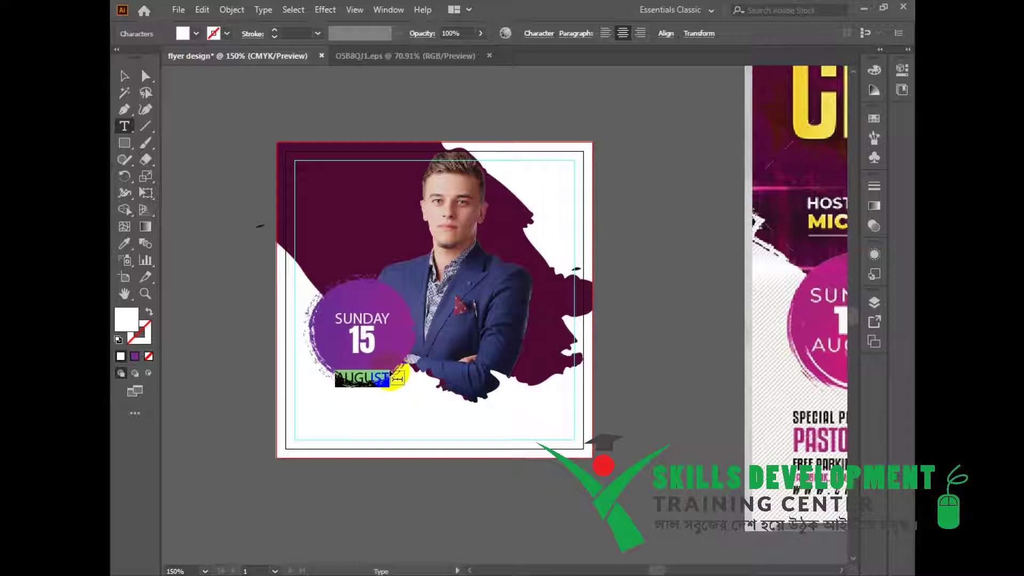
key(BackSpace)
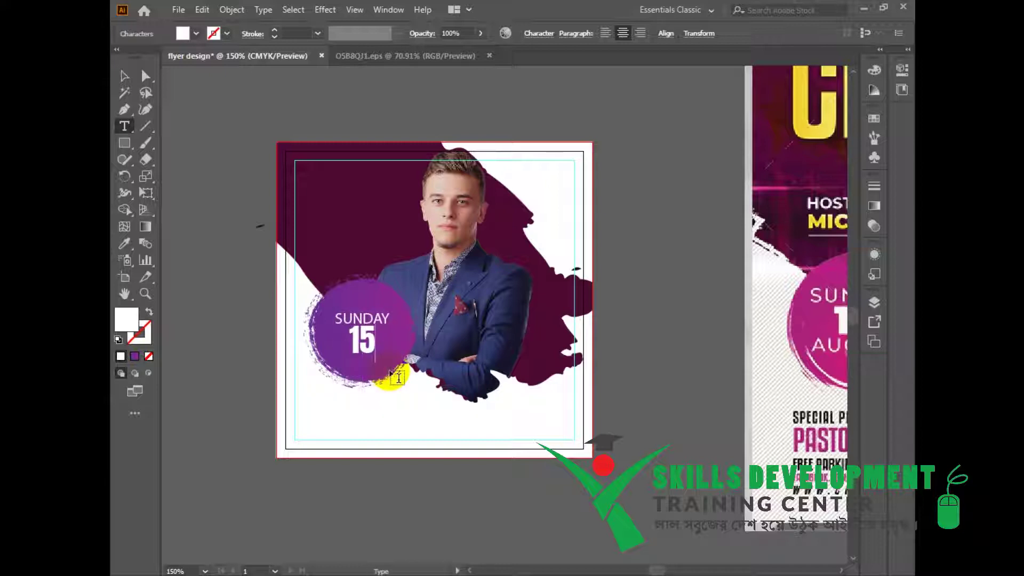
key(Escape)
drag(363, 340, 363, 329)
click(478, 487)
key(ctrl+v)
drag(516, 313, 375, 332)
Group SUNDAY, 15 and AUGUST and nudge the group into position.
shift+click(372, 337)
click(538, 428)
click(376, 358)
shift+click(373, 345)
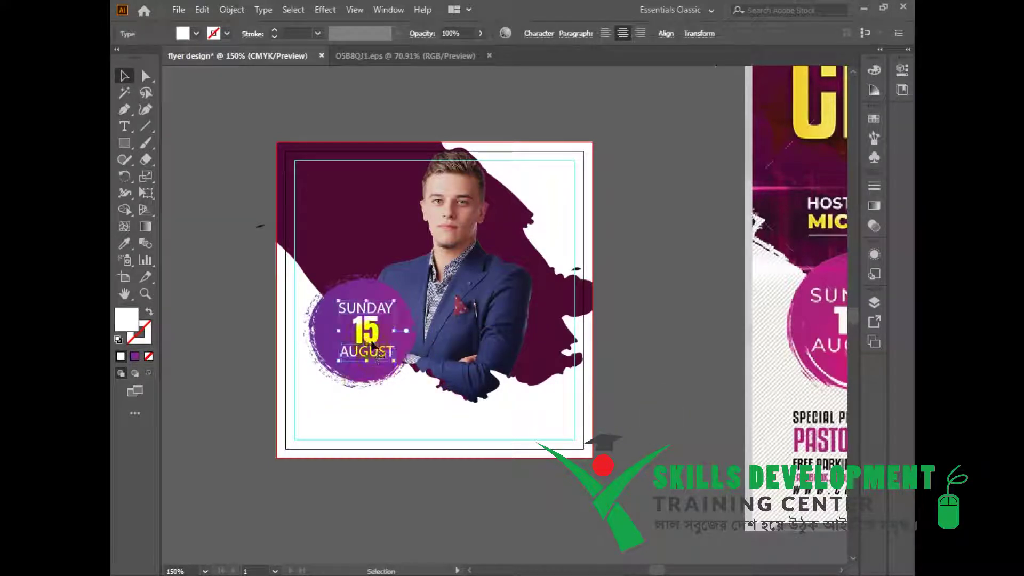
key(ctrl+g)
key(Left)
key(Left)
key(Left)
key(Down)
key(Down)
key(Down)
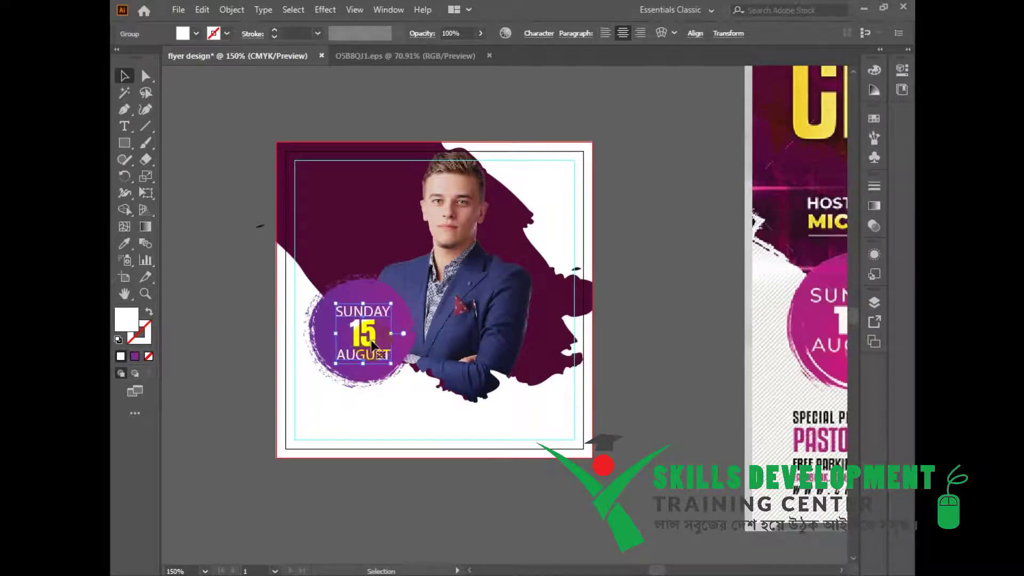
click(558, 453)
Zoom to 100% and type THE ANNUAL above the flyer.
drag(642, 361, 547, 301)
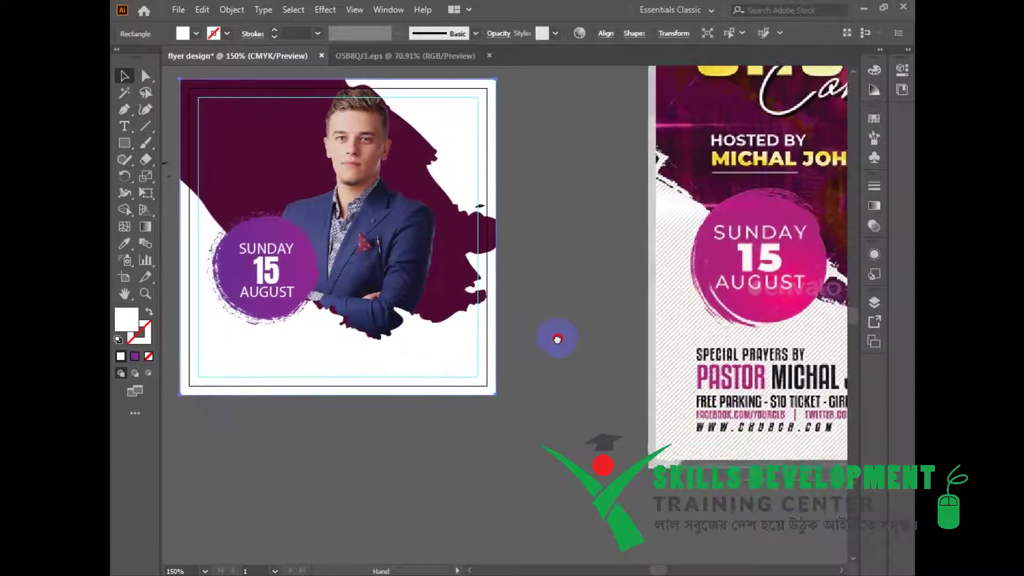
drag(557, 339, 543, 335)
key(ctrl+minus)
drag(565, 391, 560, 362)
click(527, 377)
drag(506, 334, 502, 439)
drag(558, 230, 604, 262)
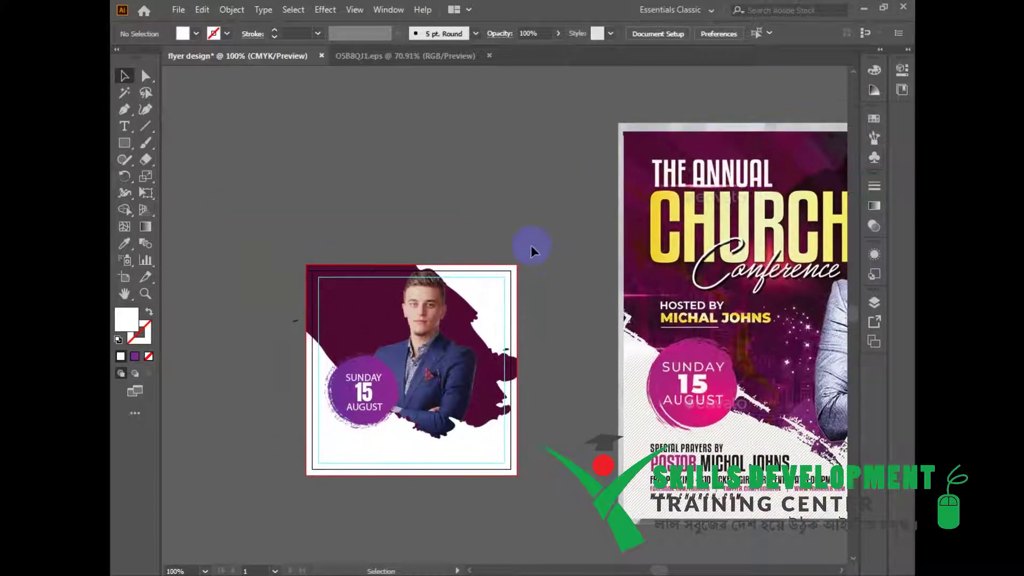
drag(491, 209, 442, 202)
key(t)
click(328, 170)
text(TH)
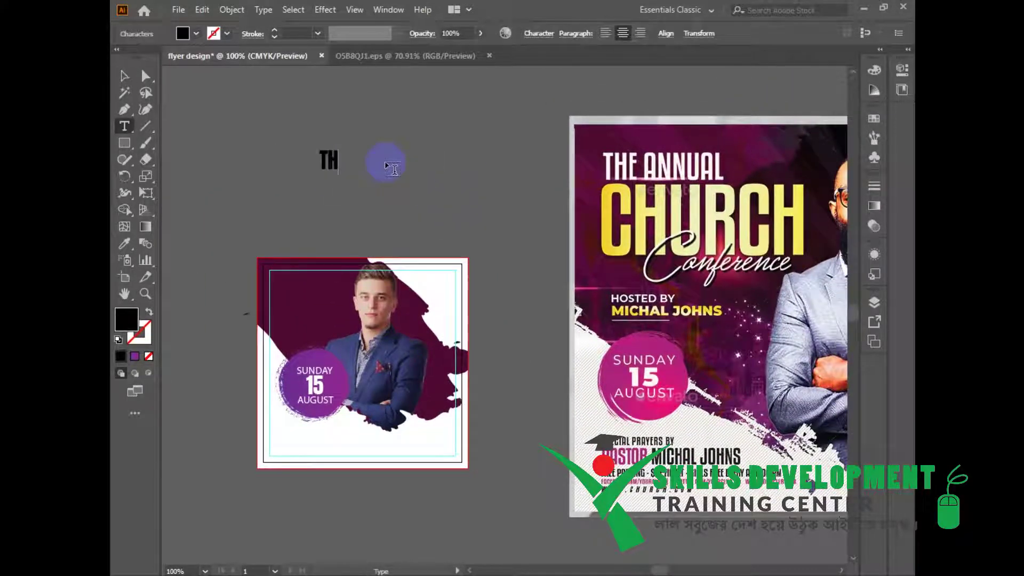
text(E ANNUAL)
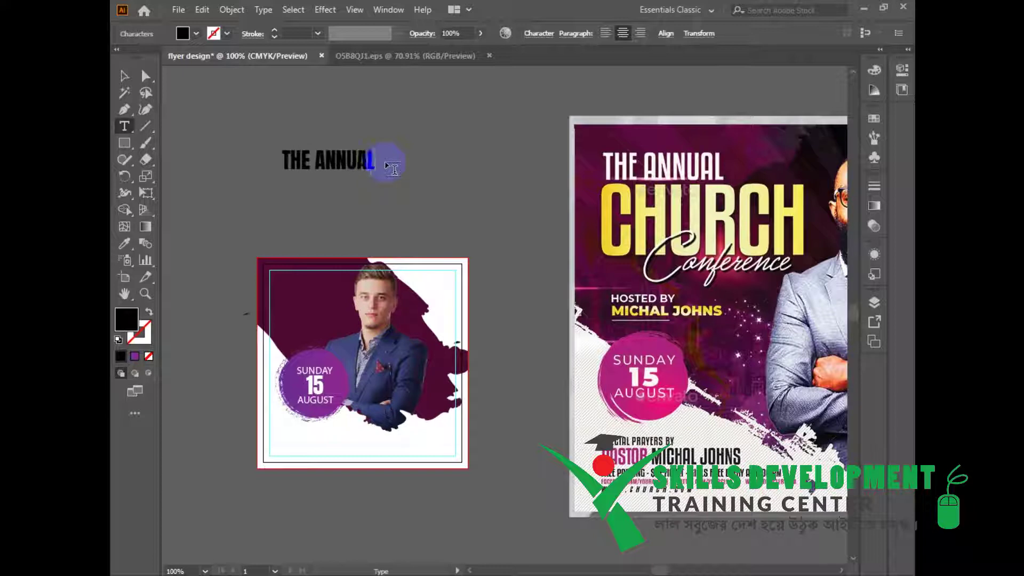
key(Escape)
Duplicate THE ANNUAL below itself and retype the copy as CHURCH.
alt+drag(352, 162, 362, 201)
double_click(363, 207)
key(ctrl+a)
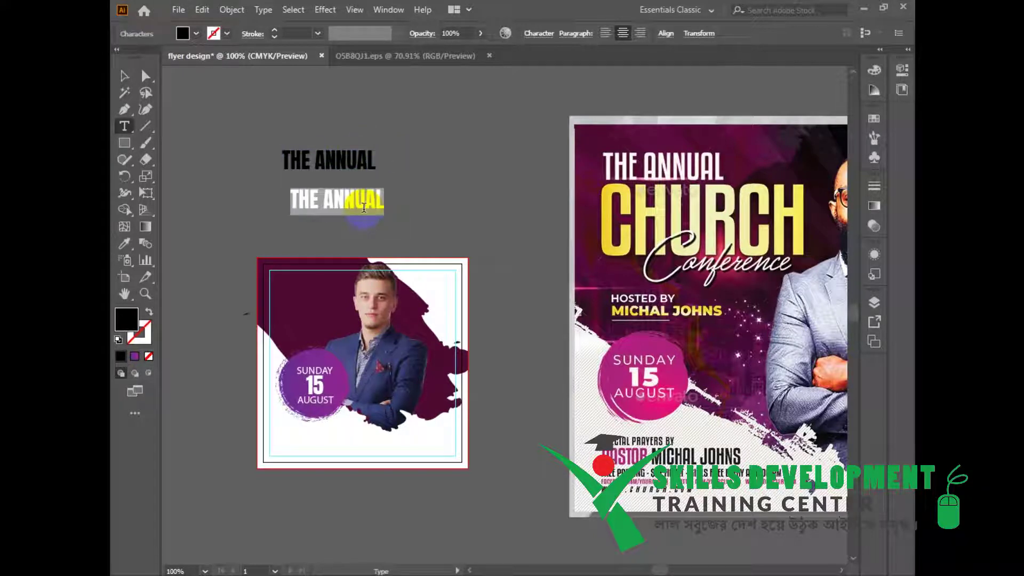
text(CHURCH)
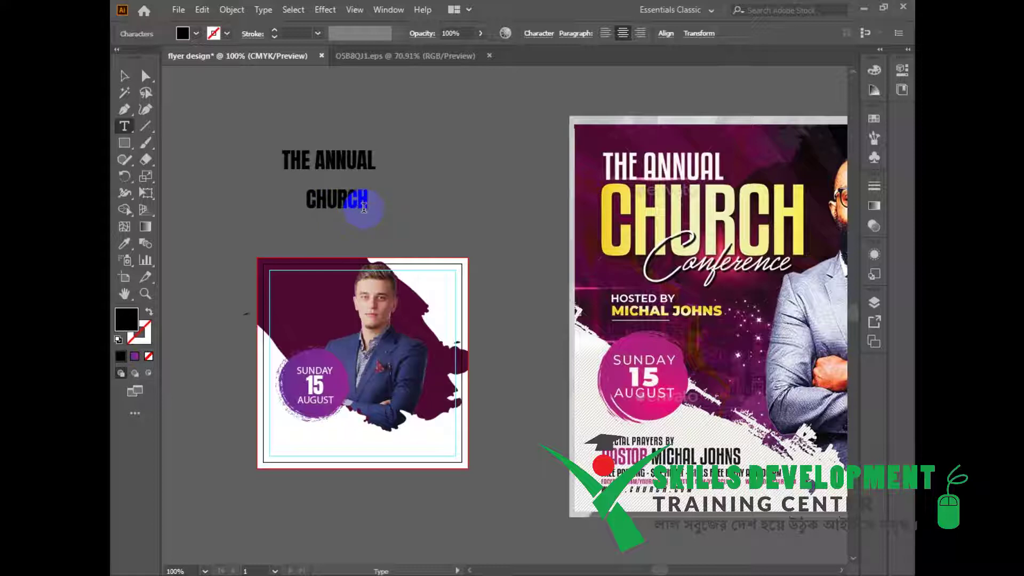
key(Escape)
Duplicate CHURCH below itself and retype the copy as CONFERENCE.
drag(449, 233, 456, 224)
mouse_move(342, 198)
mouse_down()
mouse_move(338, 186)
mouse_move(353, 206)
mouse_up()
triple_click(354, 206)
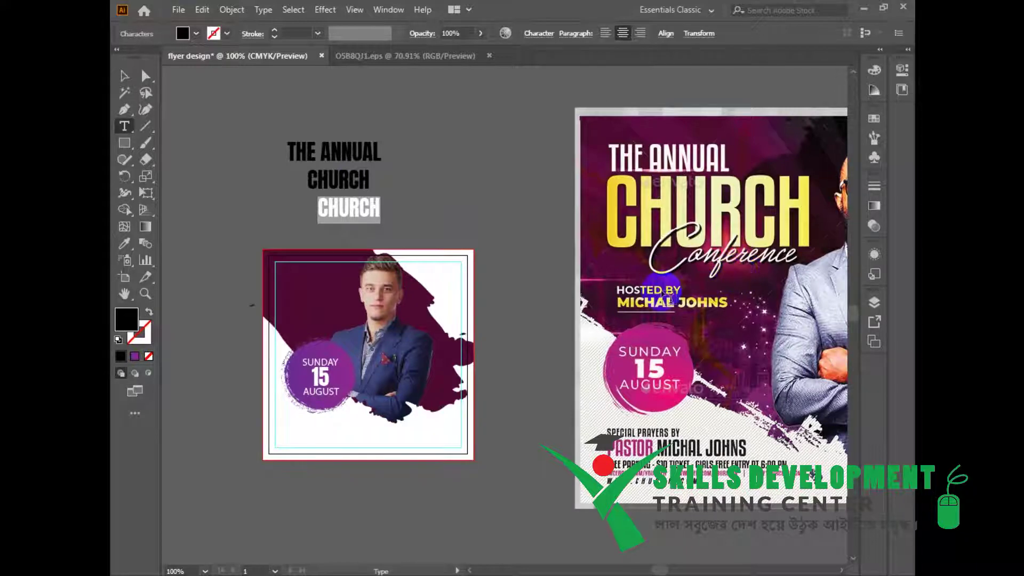
text(CONFERENCE)
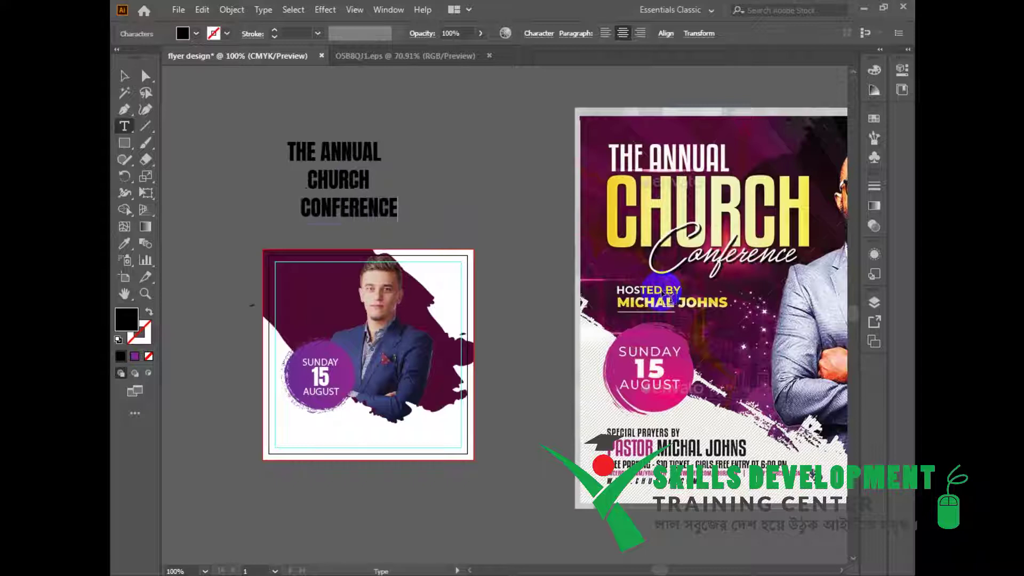
key(Escape)
click(402, 140)
click(353, 153)
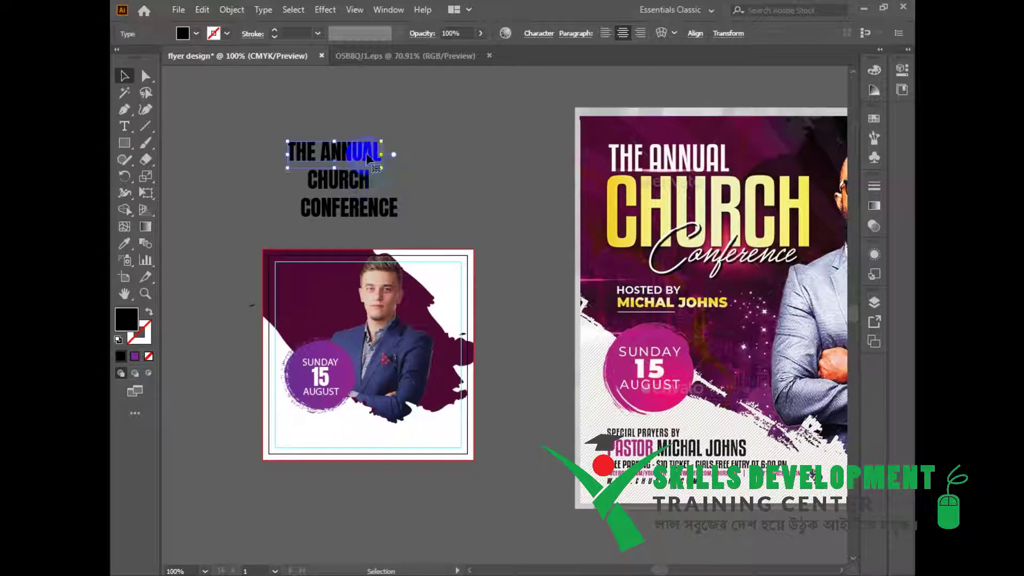
Set THE ANNUAL in the Blockletter font from the Character panel.
key(ctrl+t)
drag(722, 87, 759, 91)
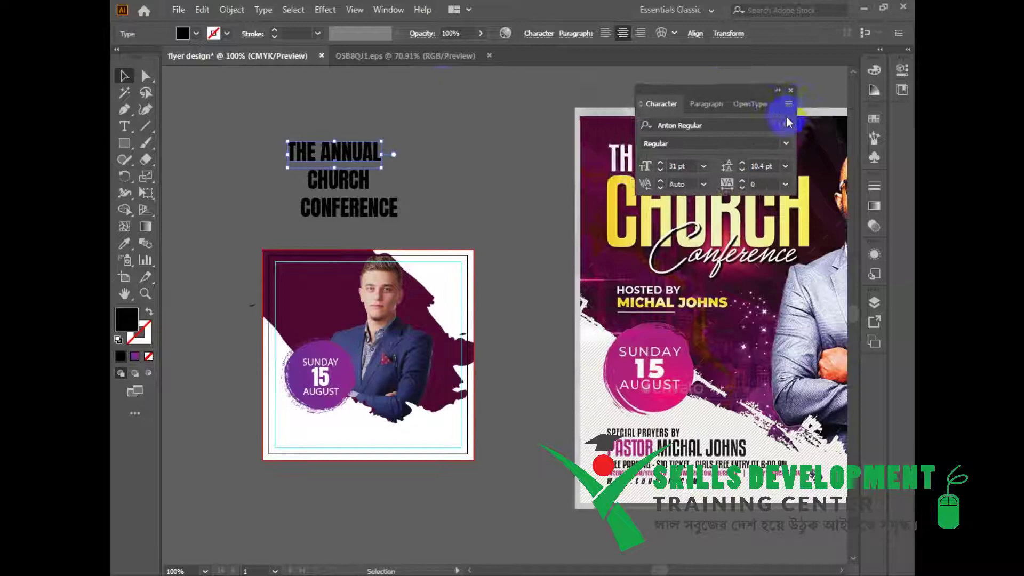
click(785, 124)
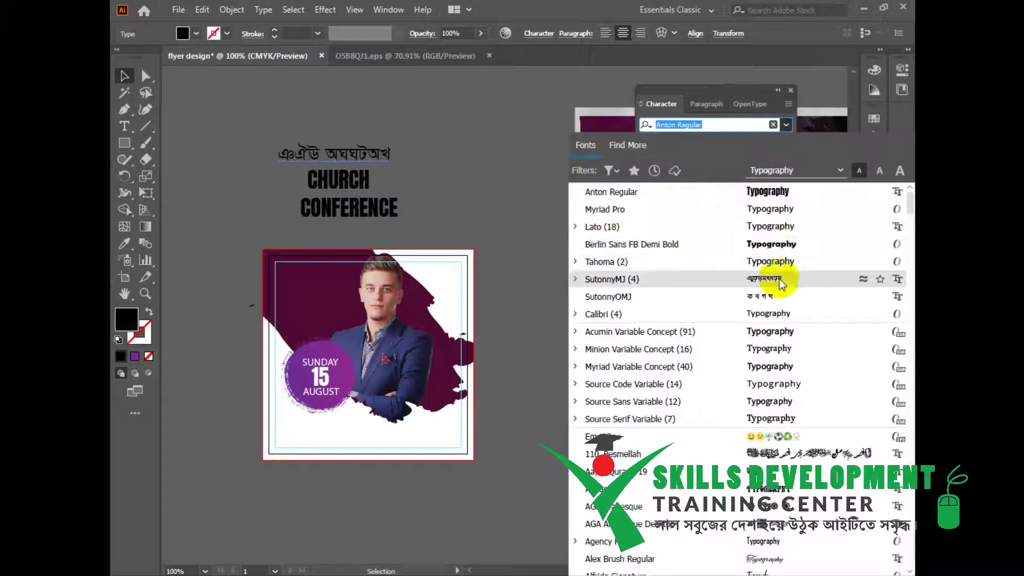
scroll(793, 290, down, 6)
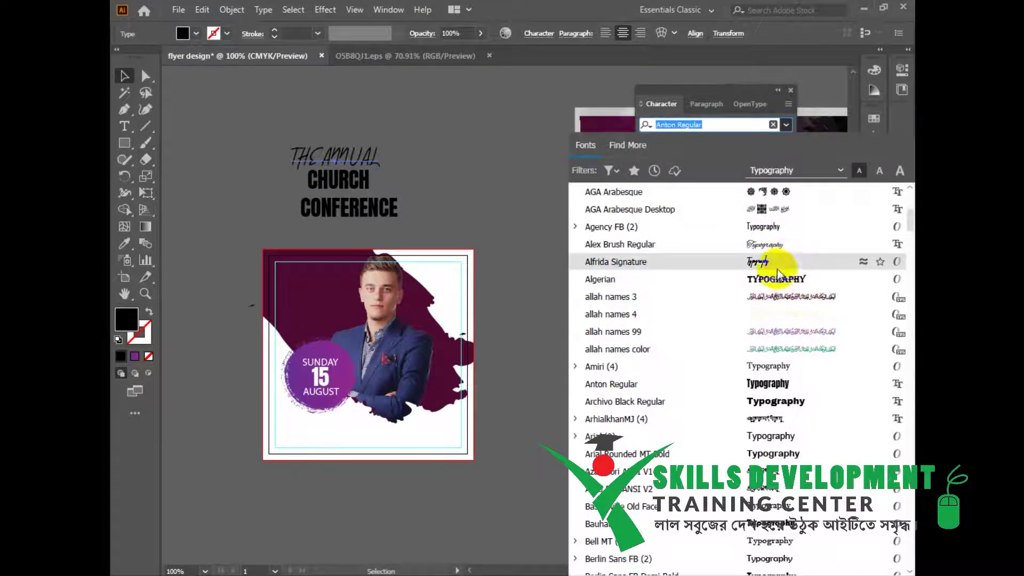
scroll(778, 298, down, 4)
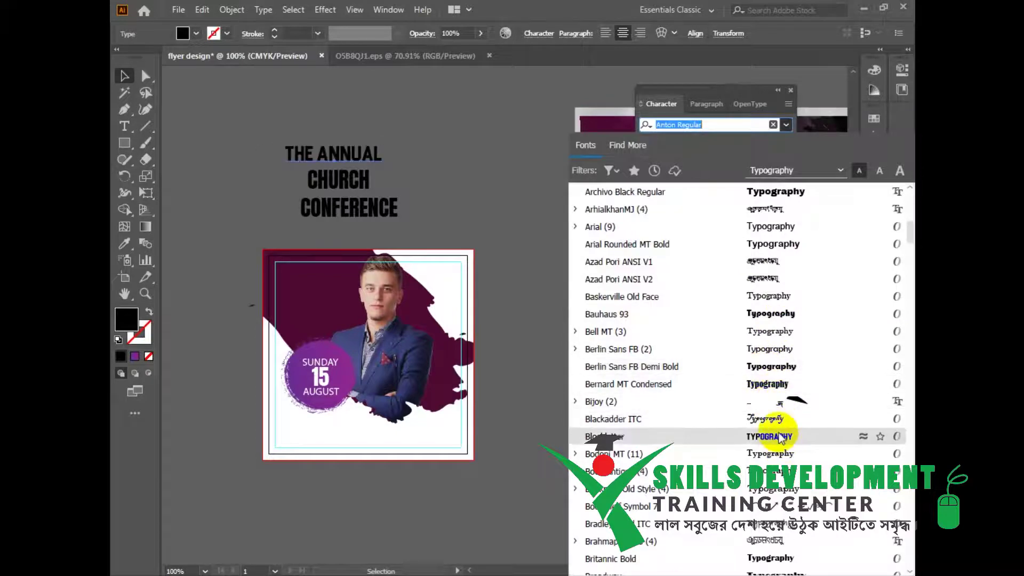
click(769, 436)
Enlarge THE ANNUAL to about 62 pt and scale CHURCH beneath it to the title width.
drag(384, 143, 482, 115)
drag(401, 176, 401, 176)
drag(373, 212, 297, 198)
mouse_move(421, 186)
mouse_down()
mouse_move(515, 227)
mouse_move(439, 191)
mouse_up()
drag(280, 197, 492, 233)
drag(358, 191, 332, 189)
drag(442, 220, 485, 243)
drag(520, 234, 528, 246)
Park CONFERENCE beside the flyer and move the reference poster further right.
drag(528, 295, 535, 255)
drag(527, 208, 557, 294)
drag(552, 261, 510, 263)
drag(596, 337, 618, 337)
drag(521, 291, 519, 263)
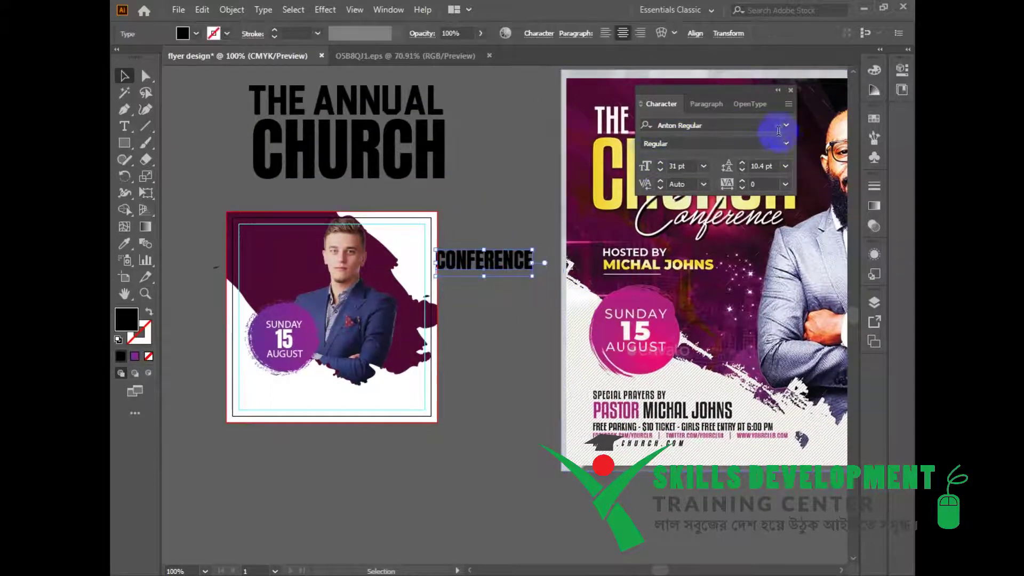
Set CONFERENCE in Broetown Signature and move it below the flyer.
click(786, 125)
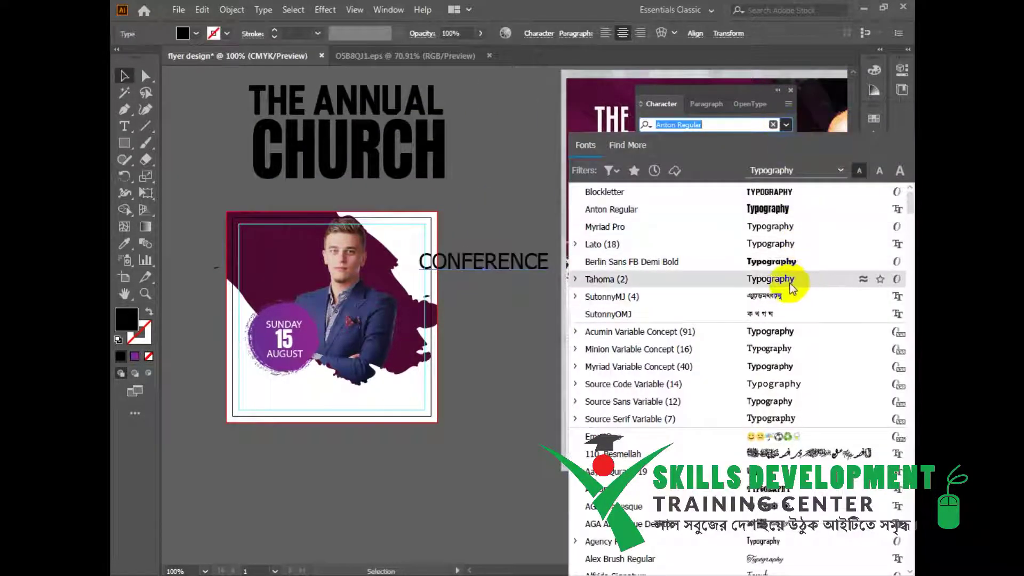
scroll(768, 416, down, 6)
scroll(784, 409, down, 6)
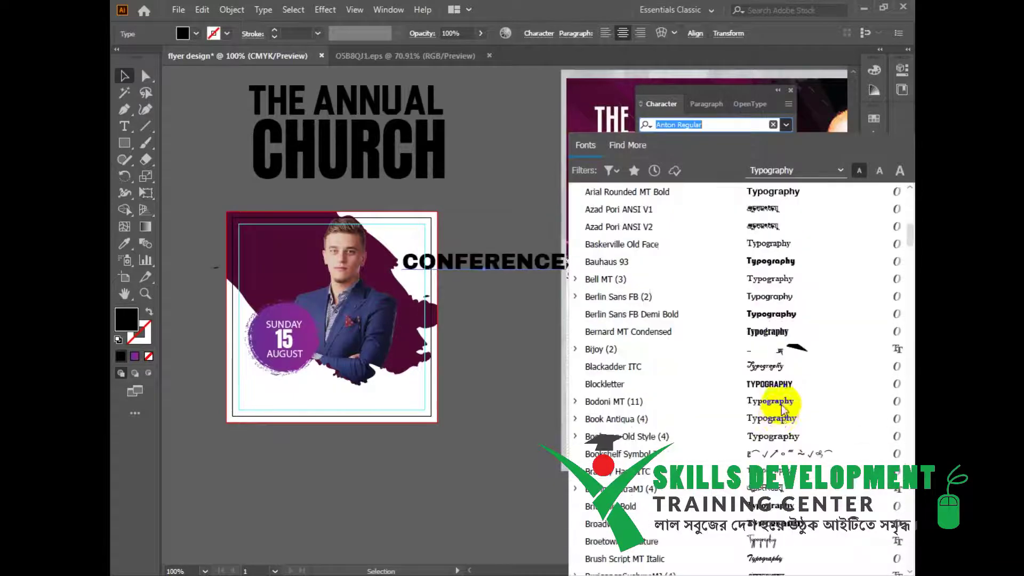
scroll(781, 410, down, 4)
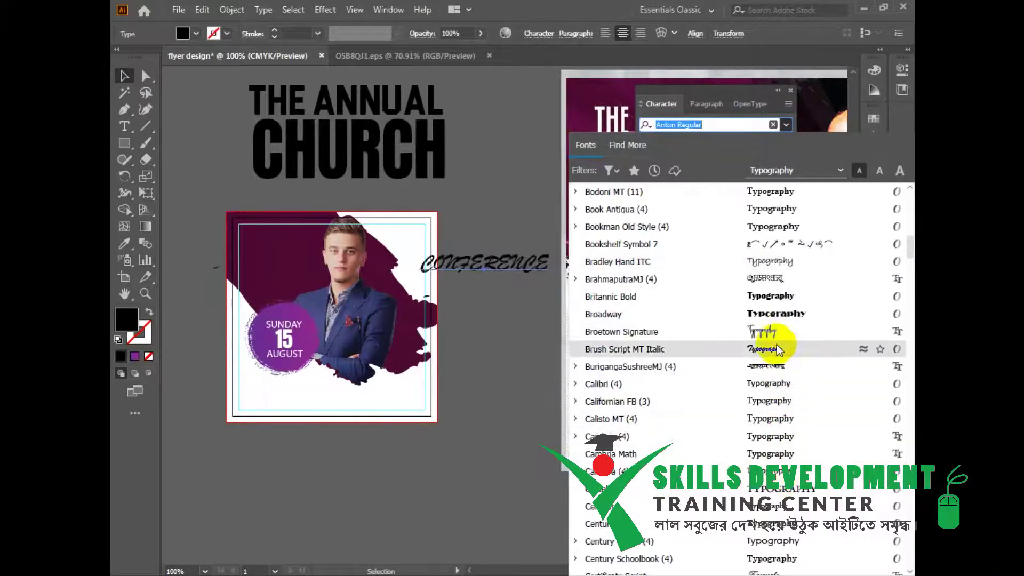
click(766, 333)
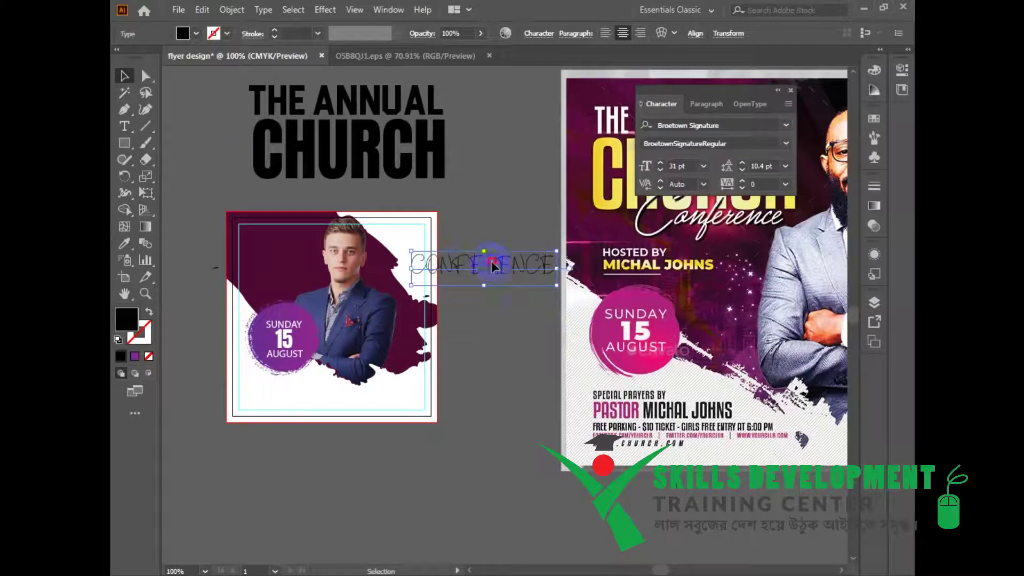
drag(494, 383, 416, 448)
Change CONFERENCE to Sentence case, enlarge it to about 95 pt, and place it beneath CHURCH.
click(263, 10)
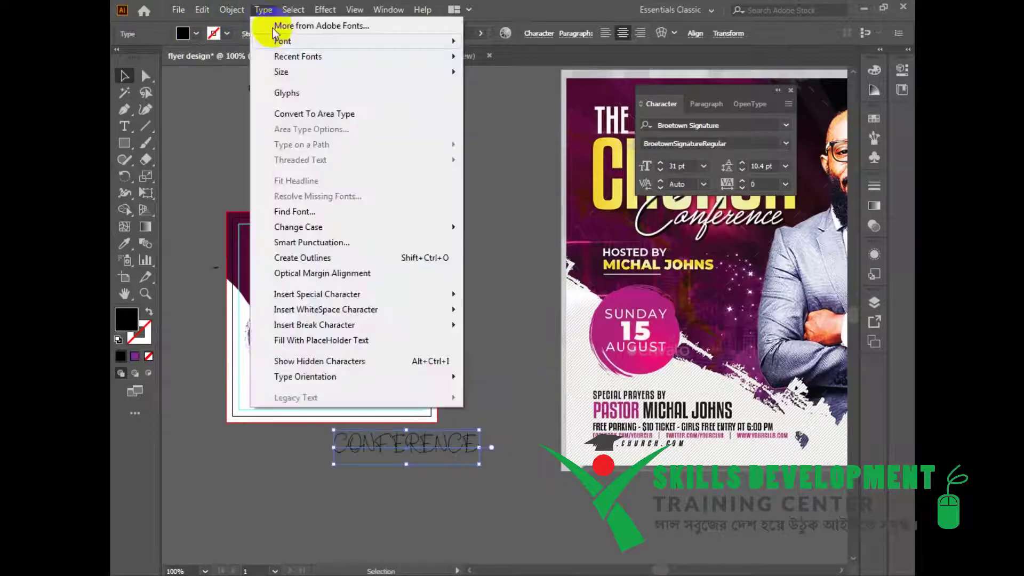
mouse_move(330, 229)
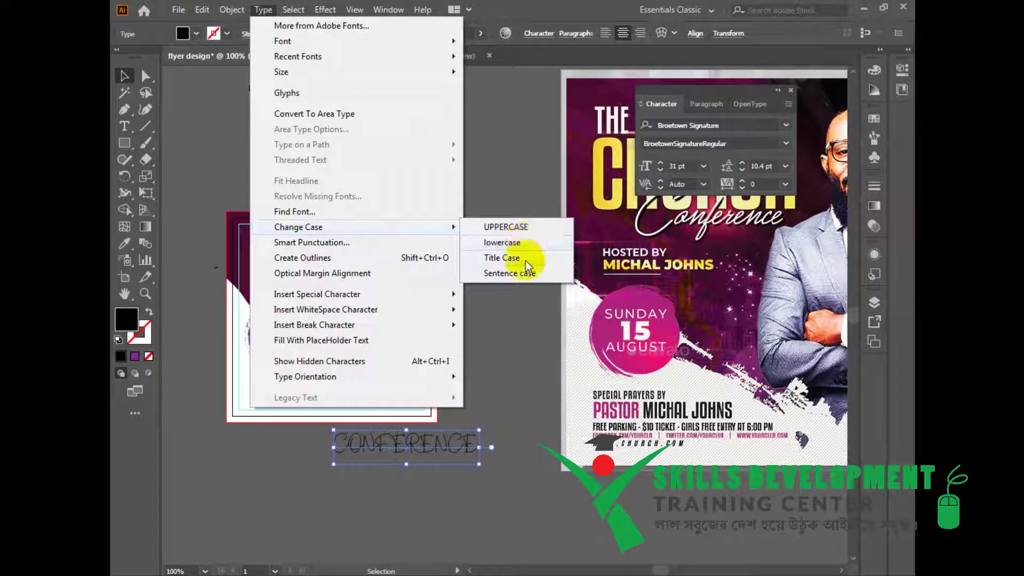
click(523, 274)
drag(437, 464, 550, 536)
drag(514, 497, 442, 200)
Undo an accidental move of THE ANNUAL and fine-tune the title block's position.
drag(452, 185, 502, 312)
drag(328, 220, 425, 285)
key(ctrl+z)
drag(420, 180, 471, 265)
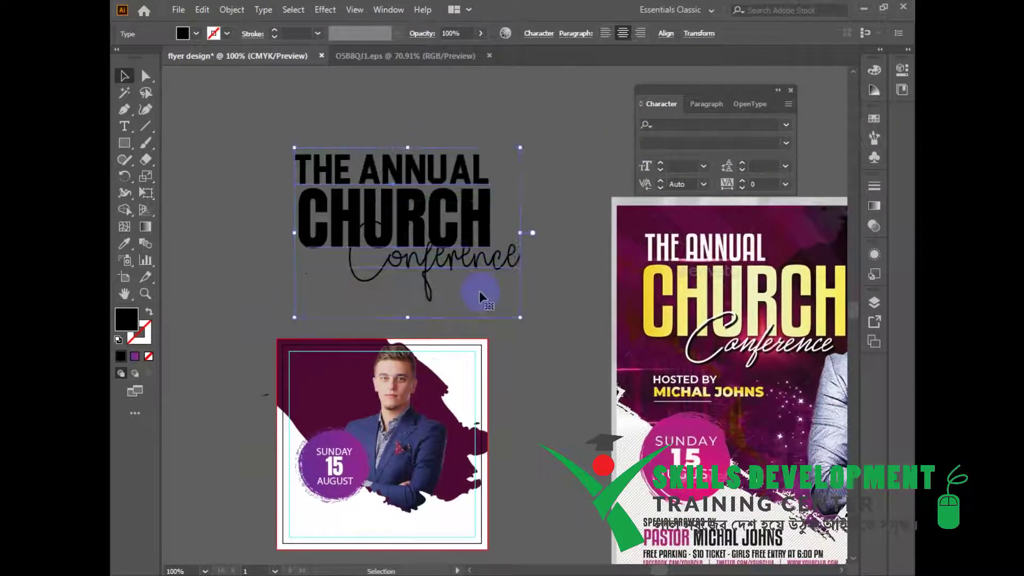
click(528, 306)
drag(523, 304, 570, 317)
drag(551, 279, 548, 280)
Fill the Conference script text with white.
click(583, 313)
click(522, 270)
double_click(126, 319)
click(322, 172)
drag(322, 172, 254, 115)
click(602, 116)
Fill THE ANNUAL with white as well.
scroll(597, 235, up, 1)
click(480, 193)
double_click(129, 324)
drag(264, 125, 258, 113)
click(585, 126)
drag(579, 185, 544, 194)
click(489, 247)
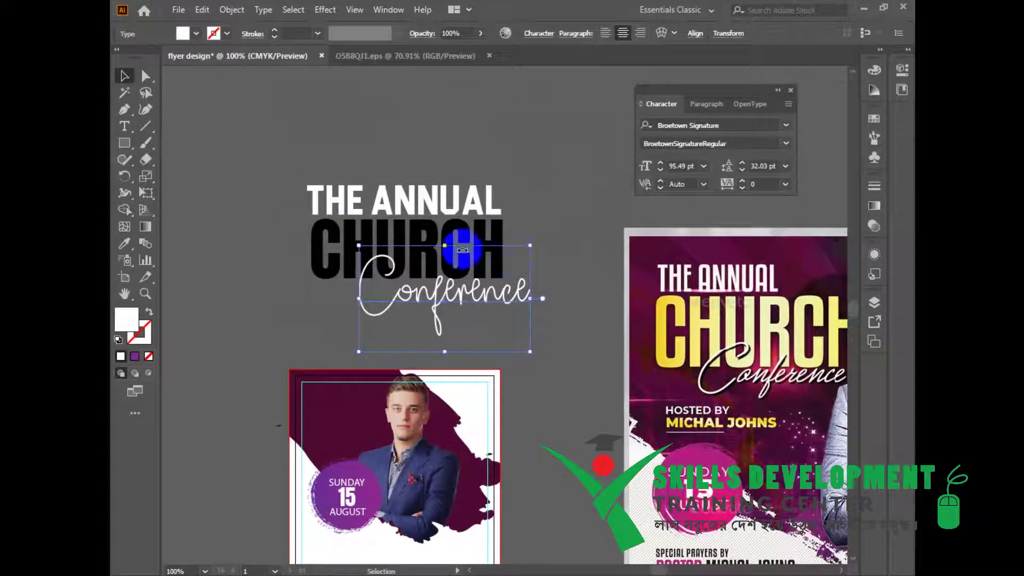
Convert the CHURCH text to outlines.
click(325, 245)
right_click(320, 242)
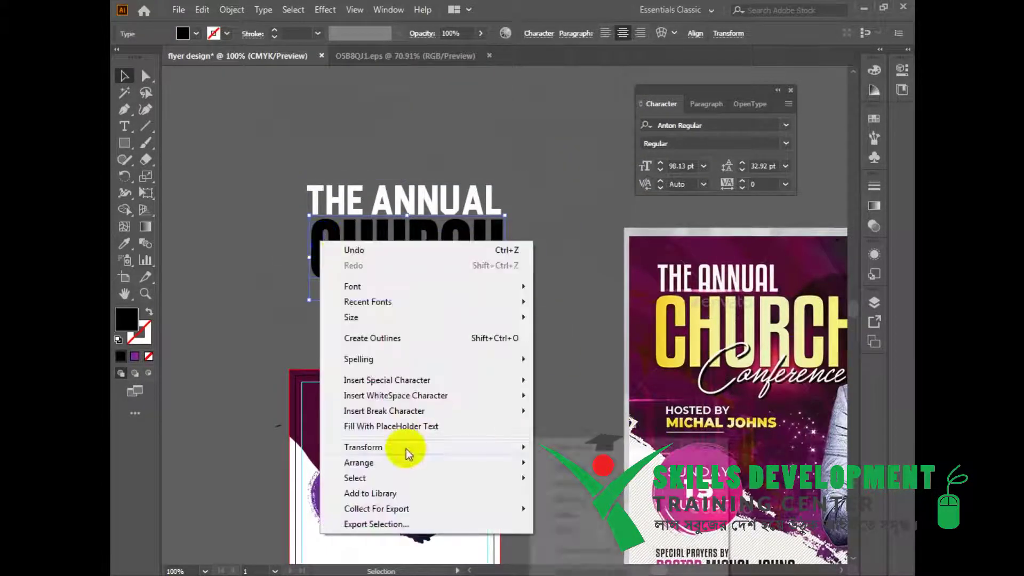
click(405, 338)
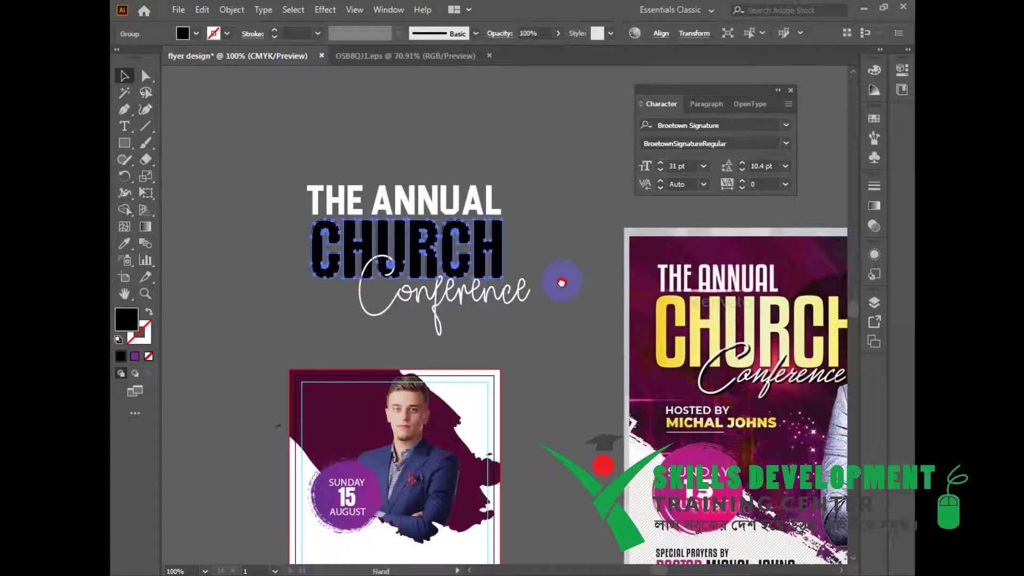
drag(562, 282, 568, 280)
click(568, 279)
click(501, 241)
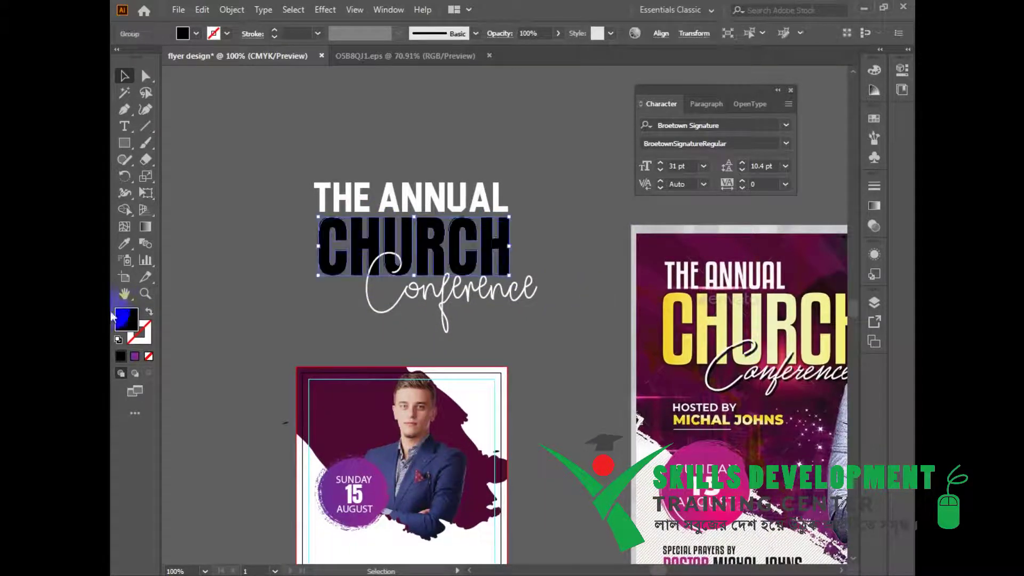
Apply a light orange to orange gradient to CHURCH, shifting the midpoint left.
double_click(145, 227)
click(775, 284)
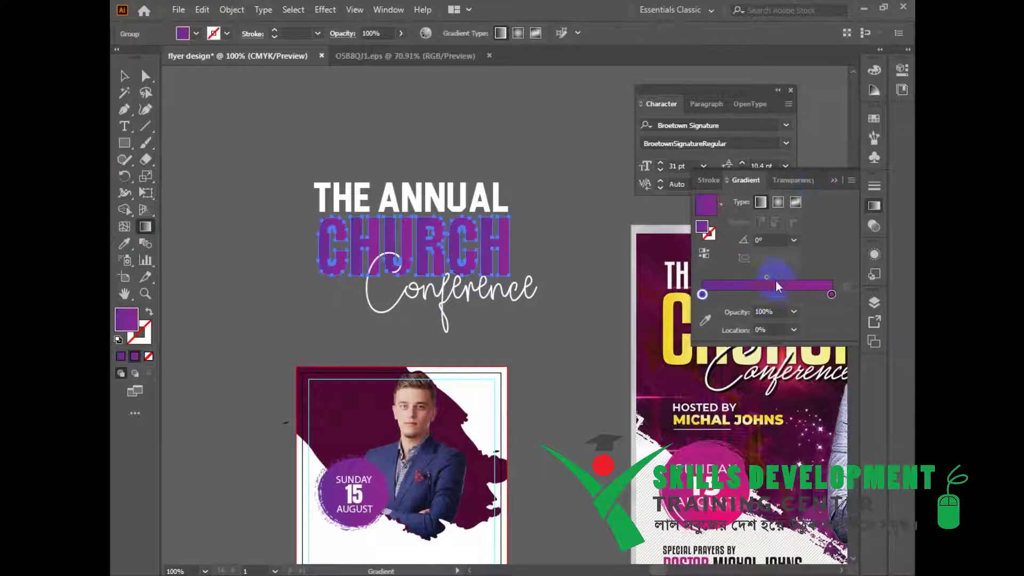
double_click(702, 295)
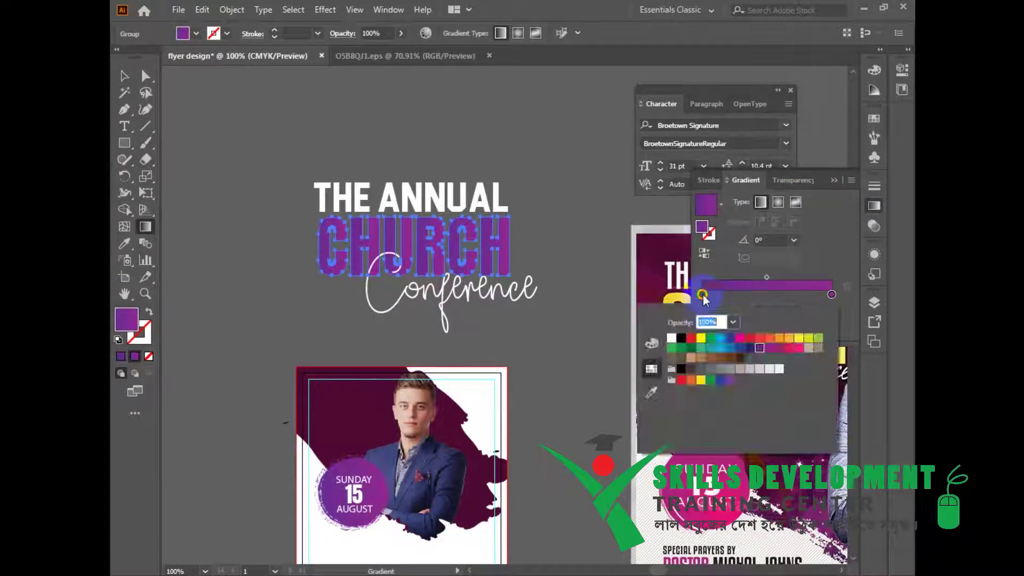
click(790, 339)
double_click(831, 295)
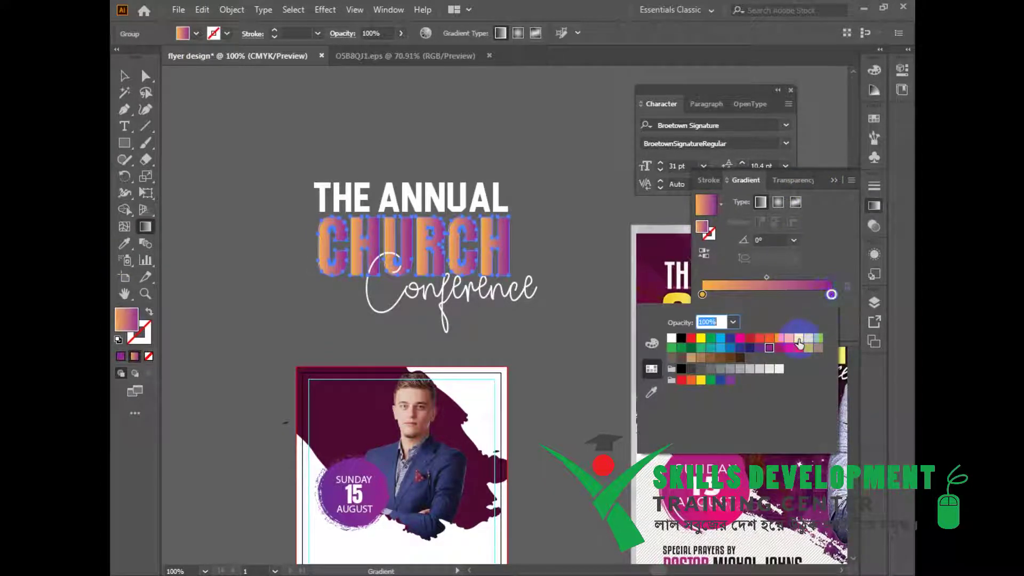
click(798, 340)
click(781, 340)
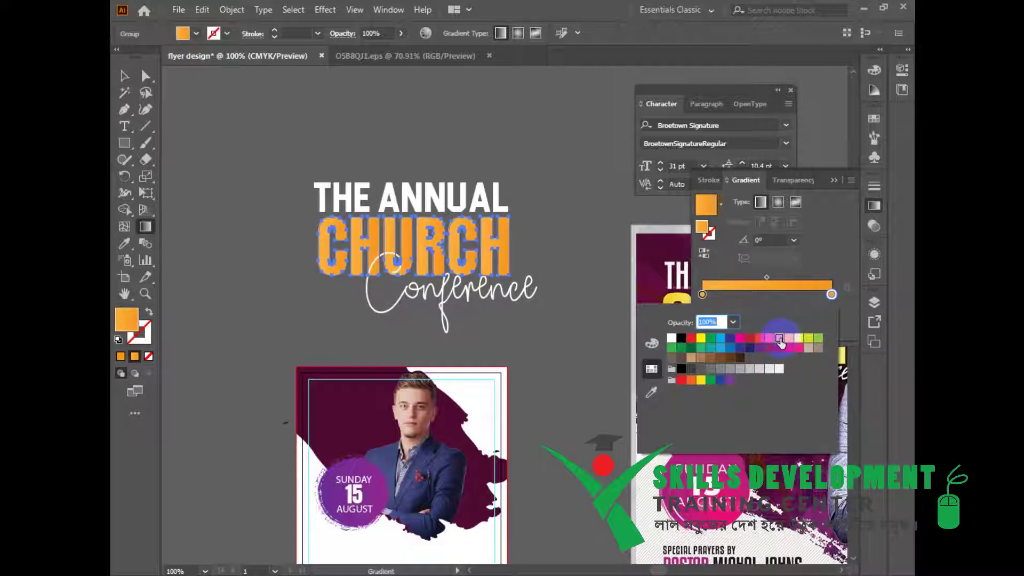
click(767, 278)
drag(766, 277, 720, 286)
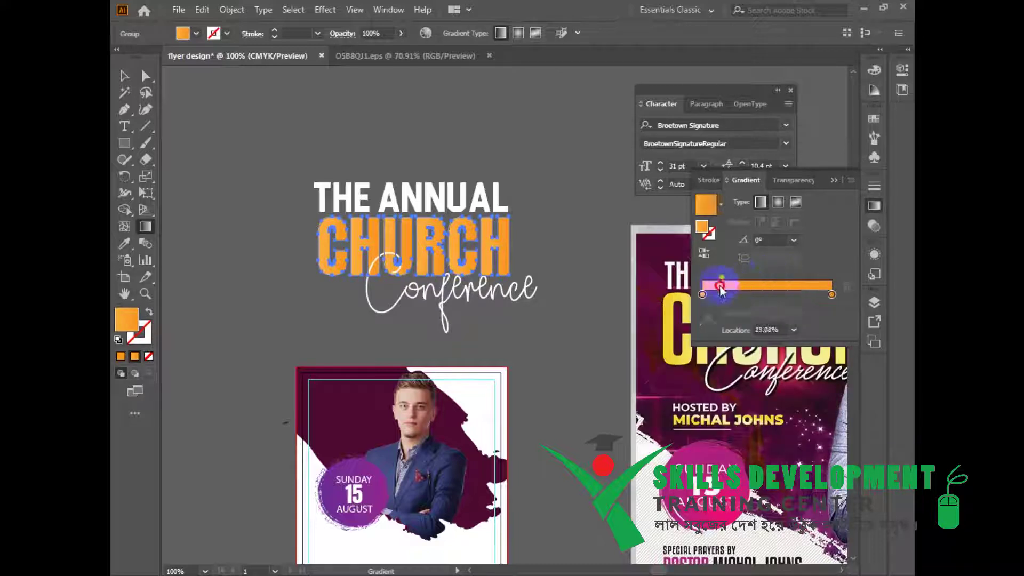
click(124, 76)
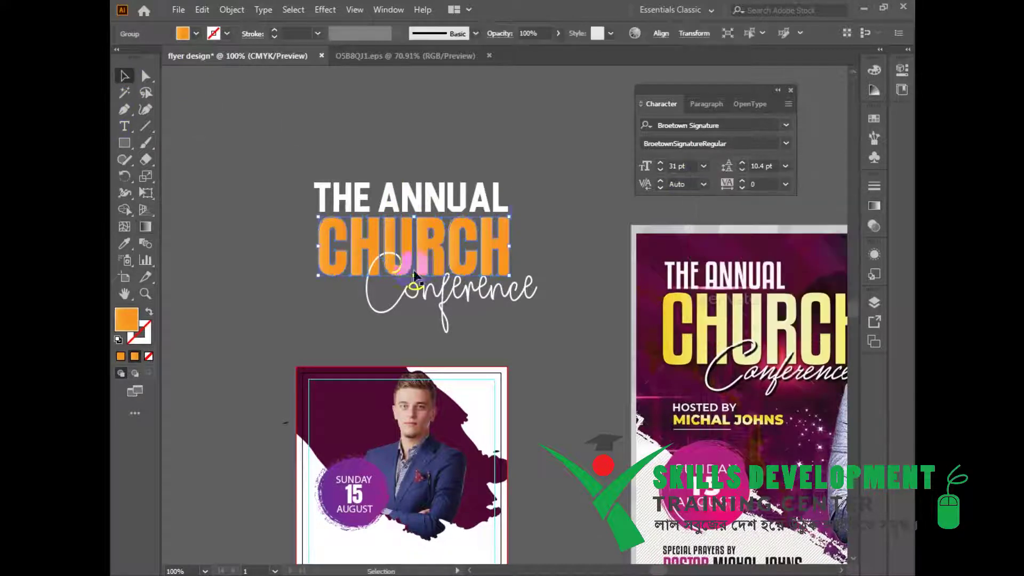
Convert the Conference script text to outlines.
click(529, 292)
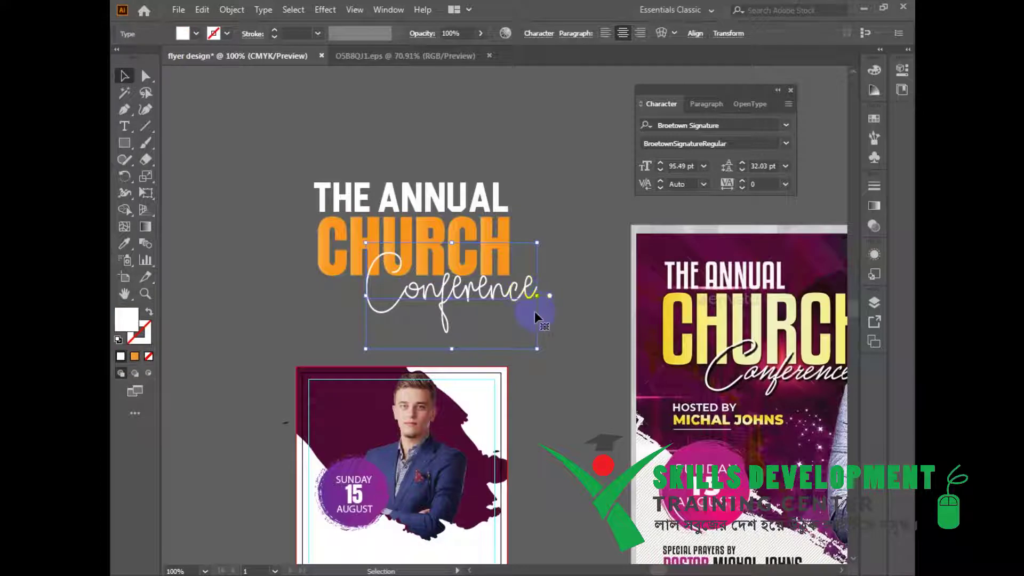
right_click(534, 311)
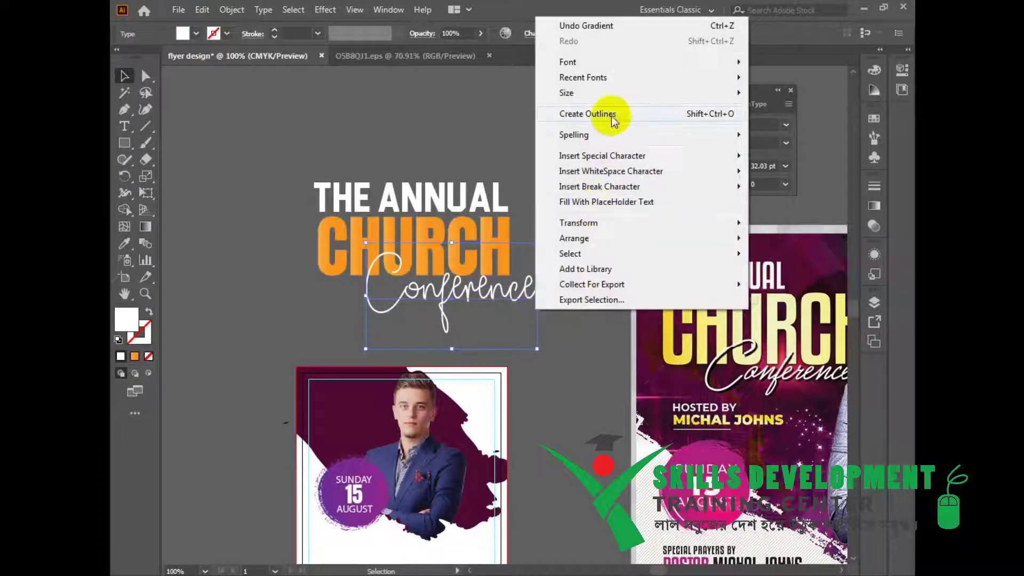
click(610, 115)
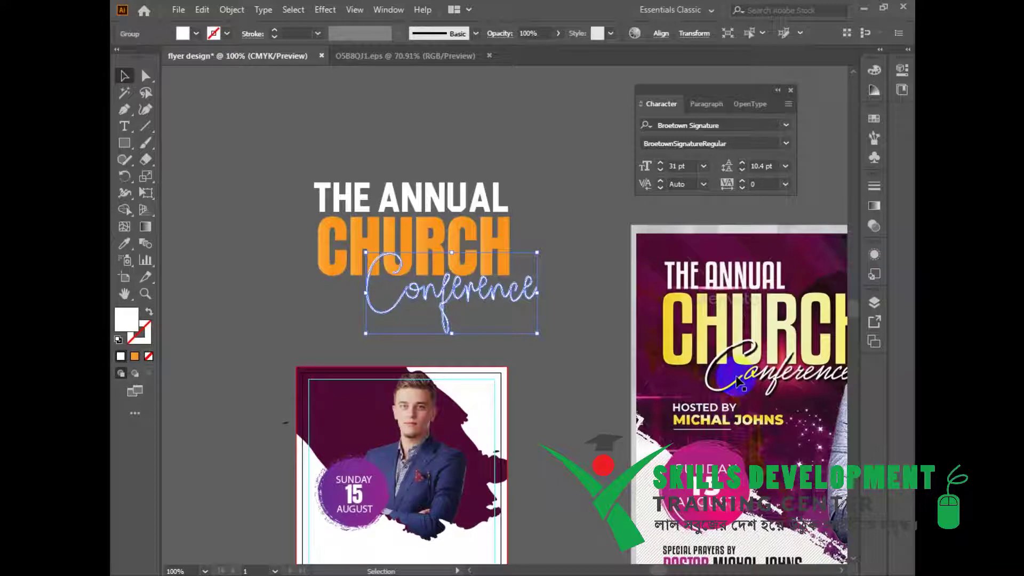
drag(760, 391, 669, 379)
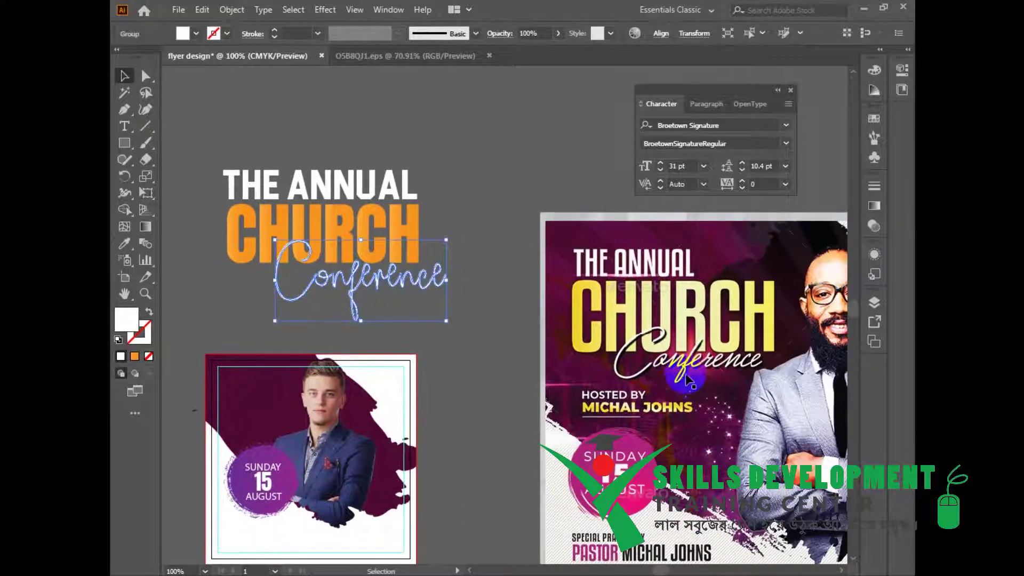
Add an 85% opacity drop shadow with X 0.1 in and Y -0.1 in offsets to Conference.
click(325, 10)
mouse_move(347, 165)
click(586, 169)
click(678, 332)
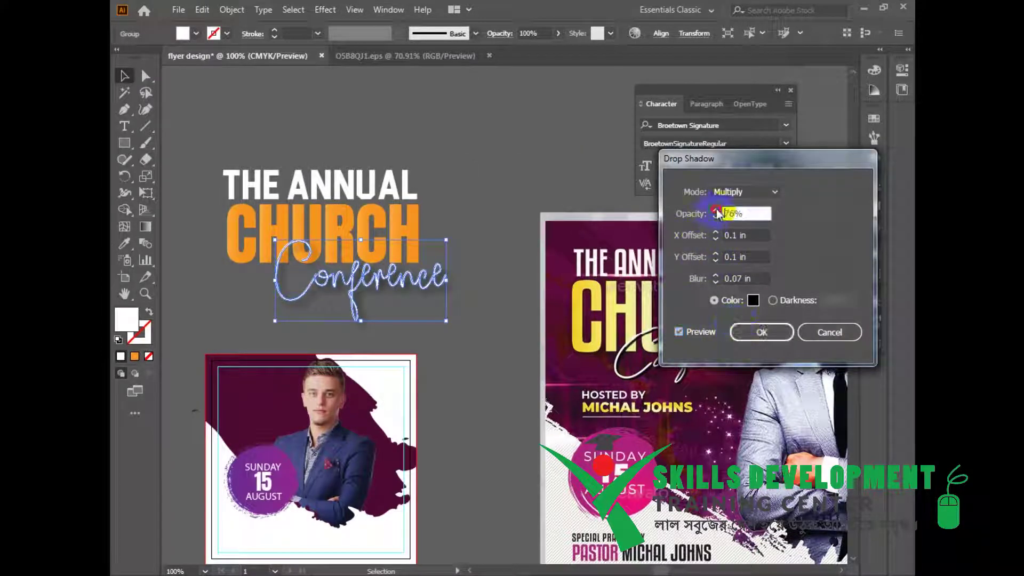
click(715, 240)
click(714, 241)
click(715, 241)
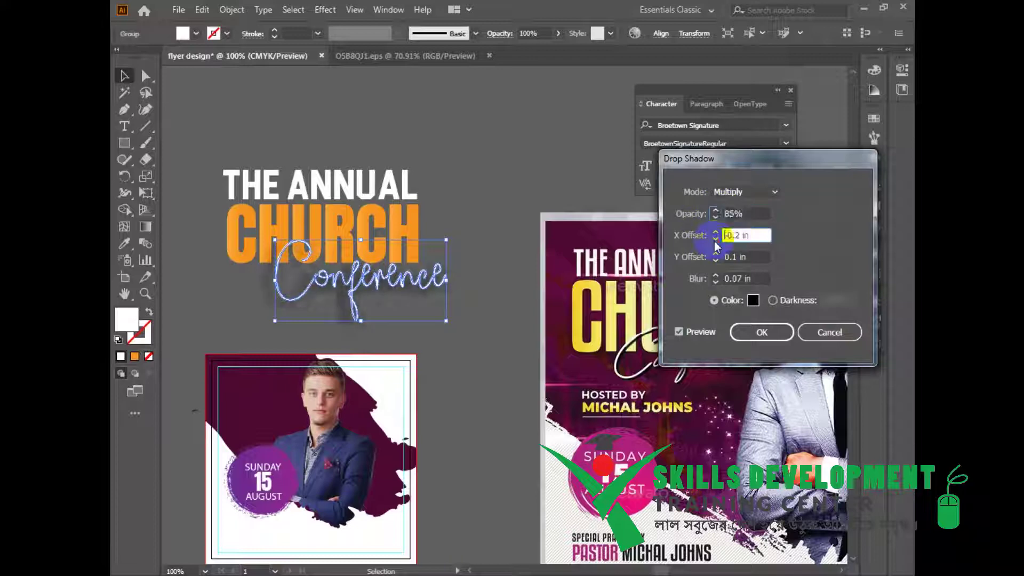
click(716, 232)
click(716, 233)
click(716, 233)
click(715, 260)
click(715, 261)
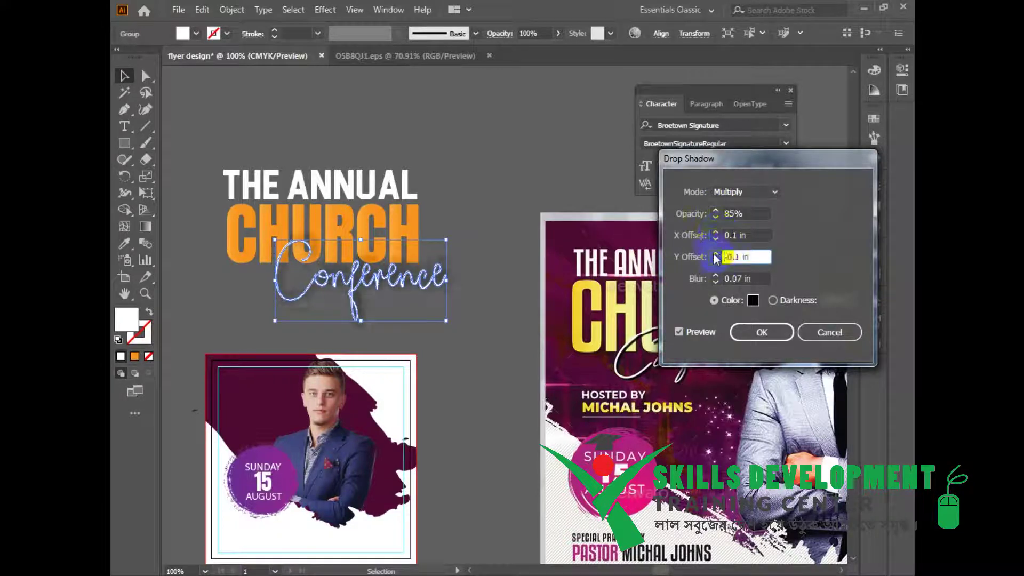
click(761, 331)
shift+click(376, 245)
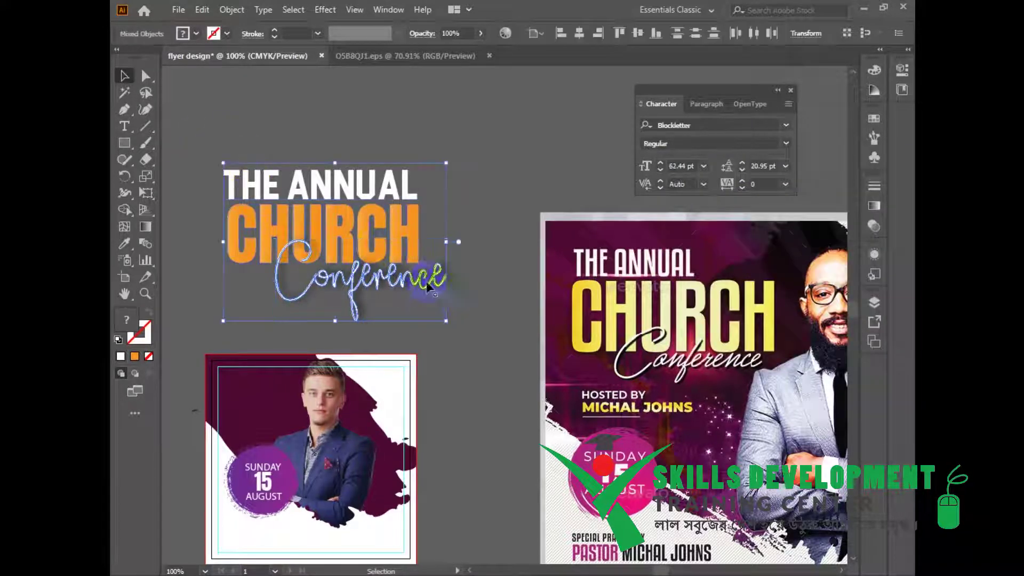
Group the three title parts, shrink them, and position them at the flyer's top-left.
right_click(376, 249)
click(452, 361)
drag(448, 323, 382, 203)
drag(327, 144, 331, 357)
click(391, 226)
key(ctrl+equal)
drag(440, 357, 433, 357)
click(456, 159)
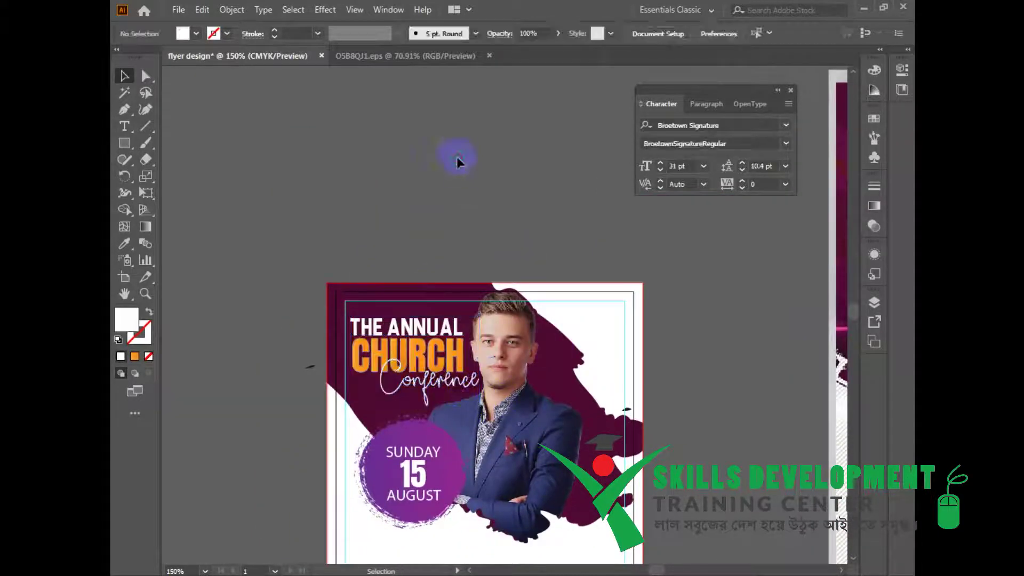
Delete a stray text frame accidentally drawn below the flyer.
drag(499, 299, 385, 226)
drag(569, 380, 415, 376)
drag(440, 416, 506, 374)
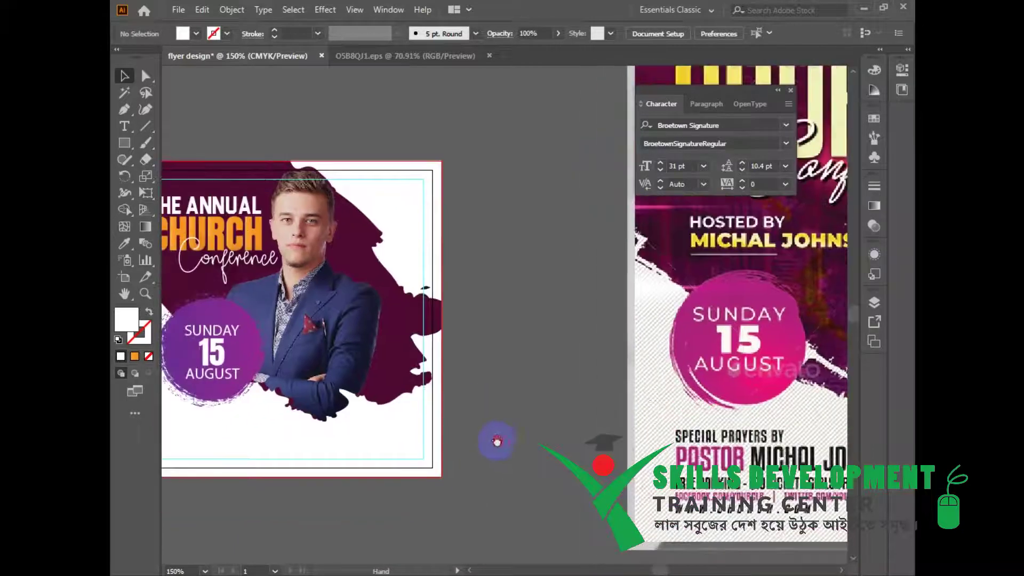
drag(467, 499, 450, 505)
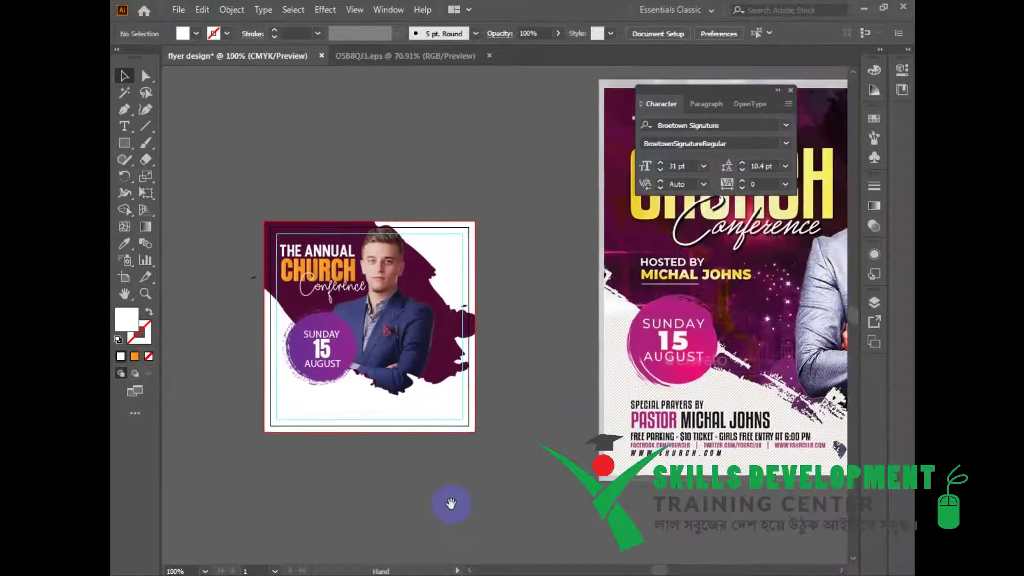
key(t)
drag(373, 476, 386, 488)
key(Escape)
key(Delete)
Type HOSTED BY below the flyer and duplicate it as a second line holding the host's name.
key(t)
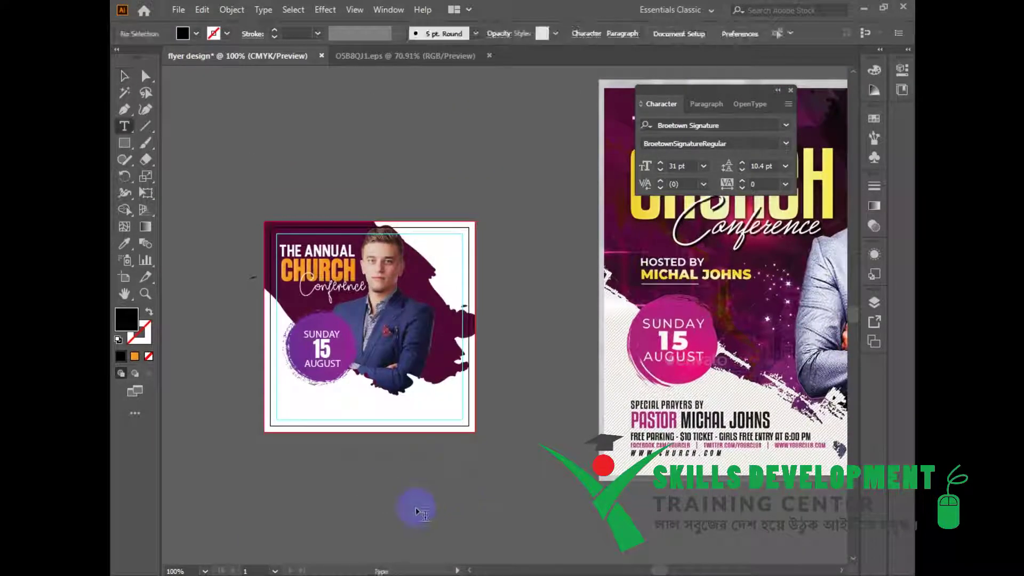
click(404, 486)
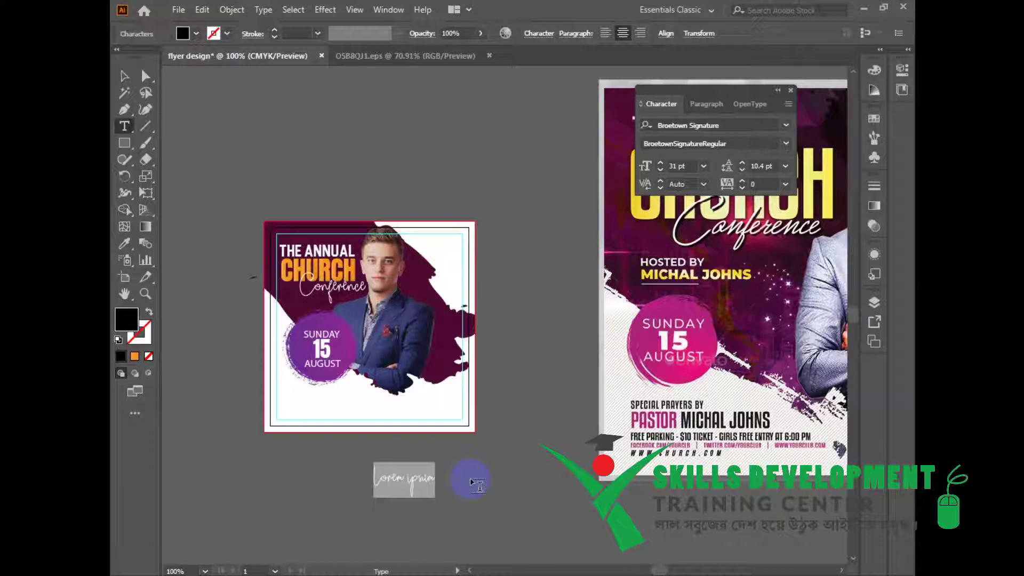
text(HOSTED BY)
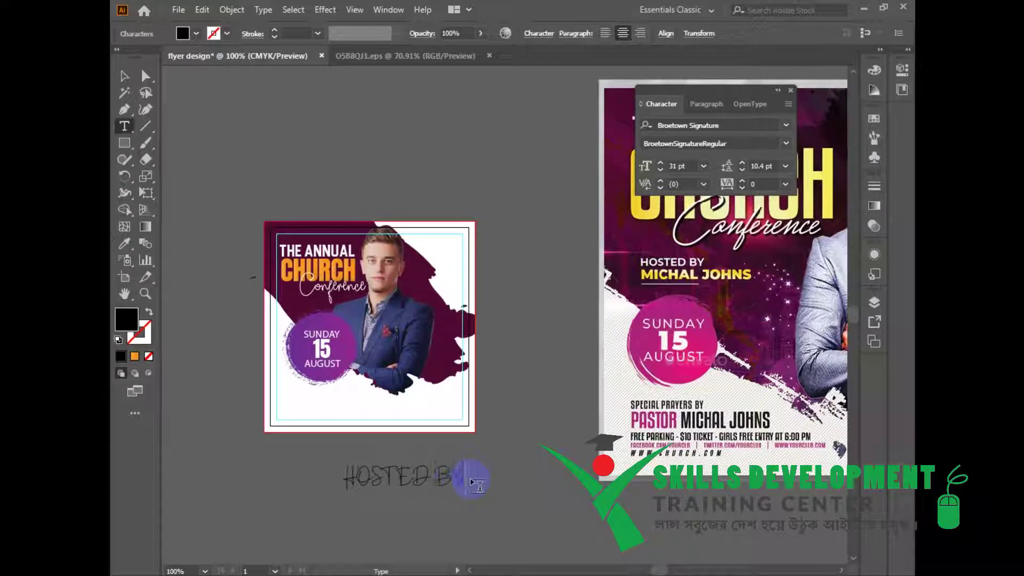
key(Escape)
drag(461, 479, 467, 508)
triple_click(467, 508)
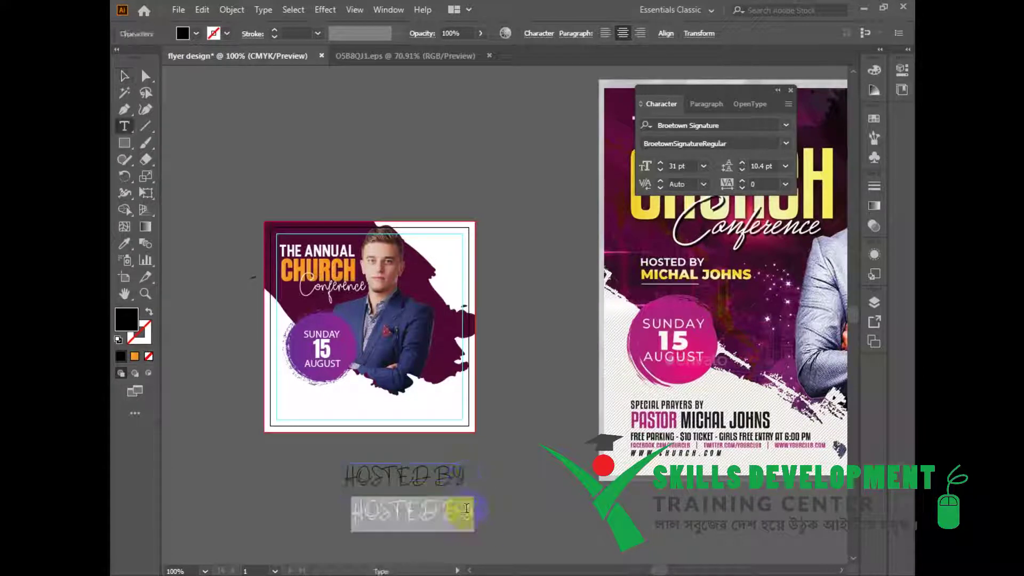
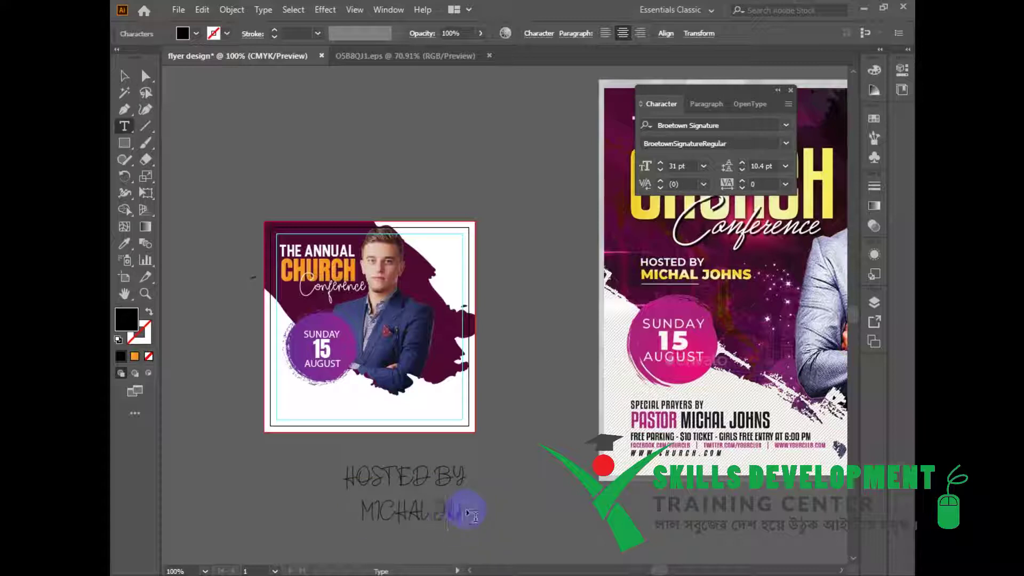
key(Escape)
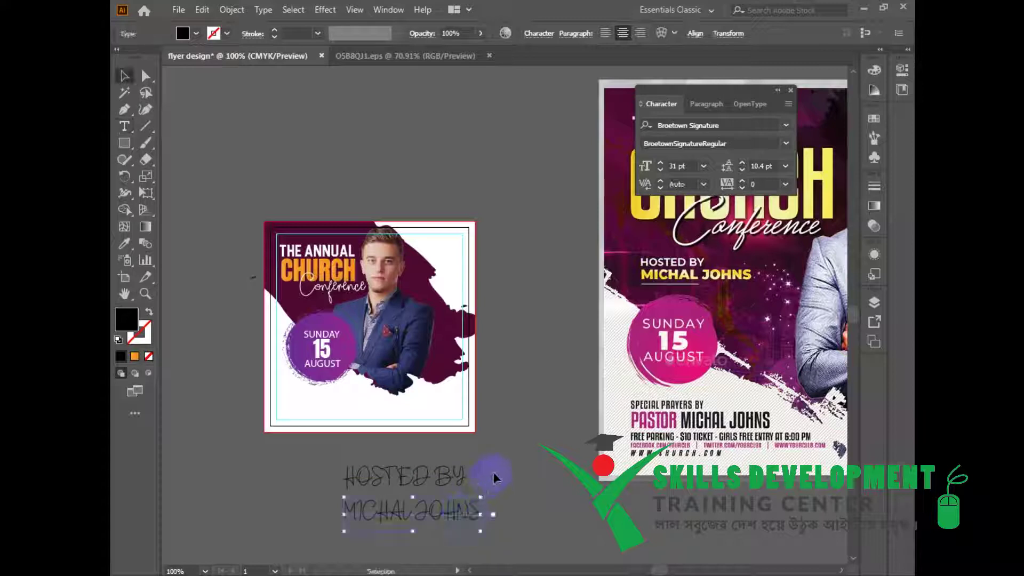
Give the host's name THE ANNUAL's type style in black, enlarged beneath HOSTED BY.
key(i)
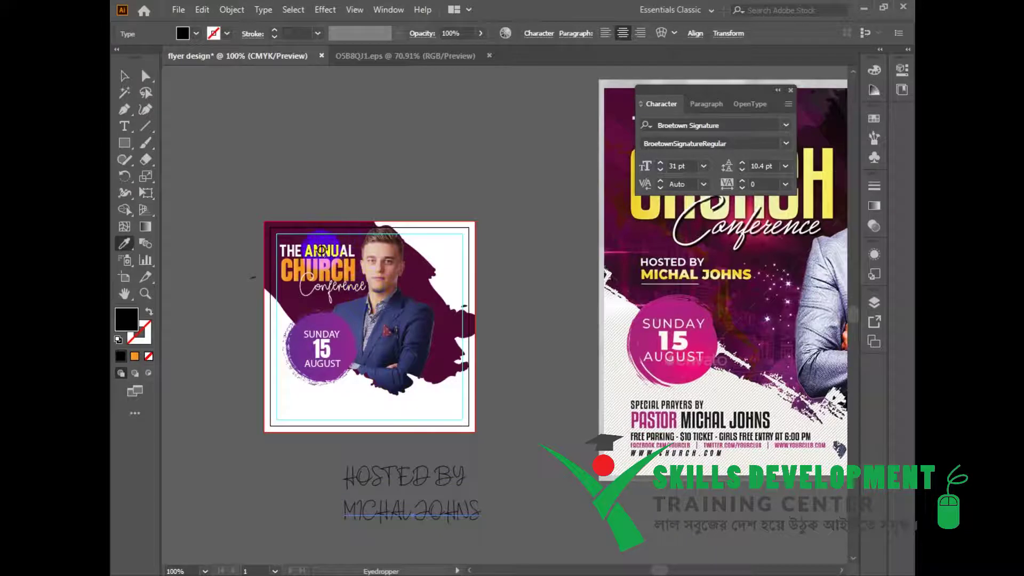
click(320, 249)
click(121, 72)
key(i)
click(413, 275)
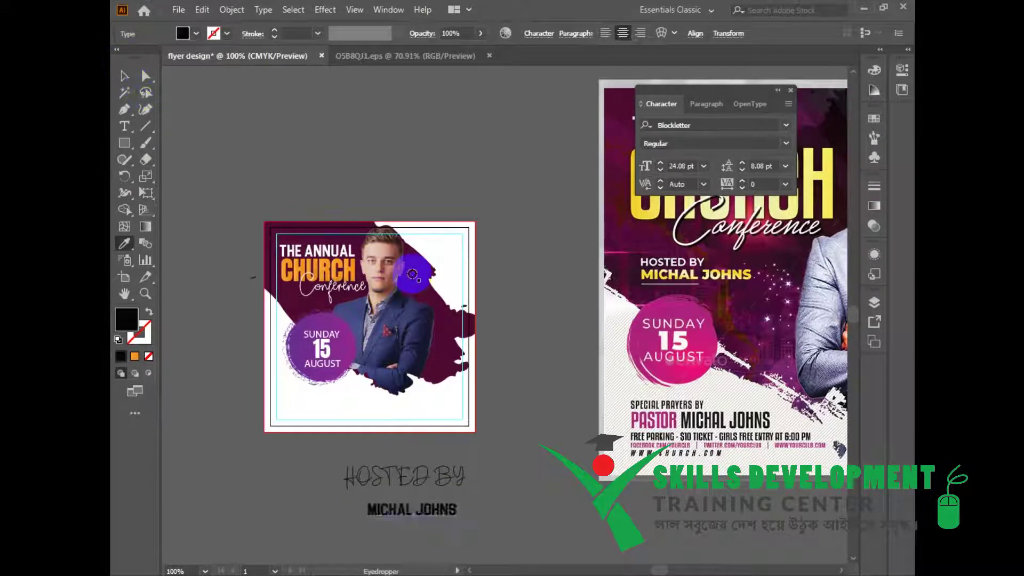
click(123, 73)
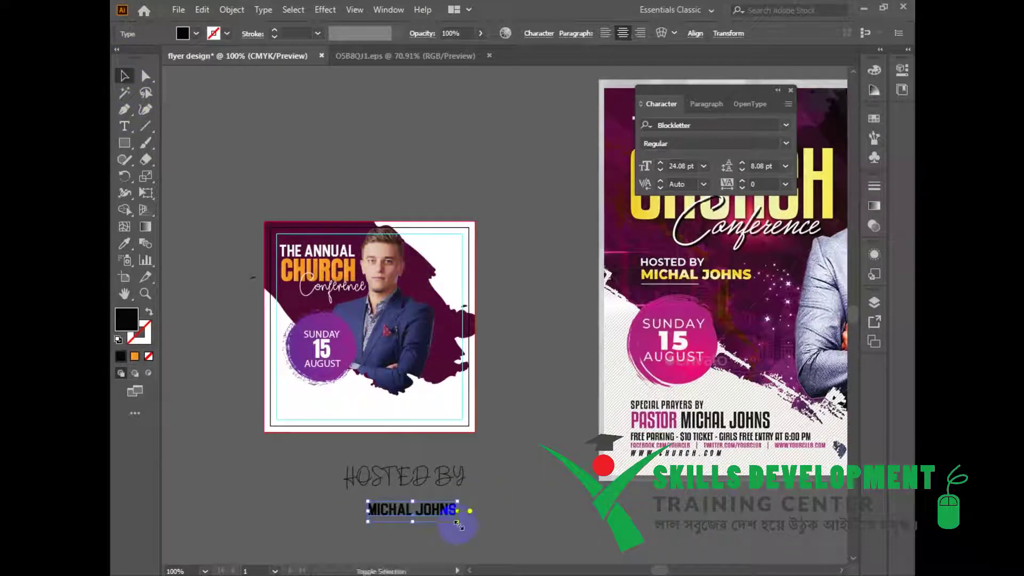
drag(458, 523, 520, 548)
drag(493, 516, 469, 503)
Restyle HOSTED BY to match the SUNDAY text and resize it.
click(460, 481)
key(i)
click(326, 335)
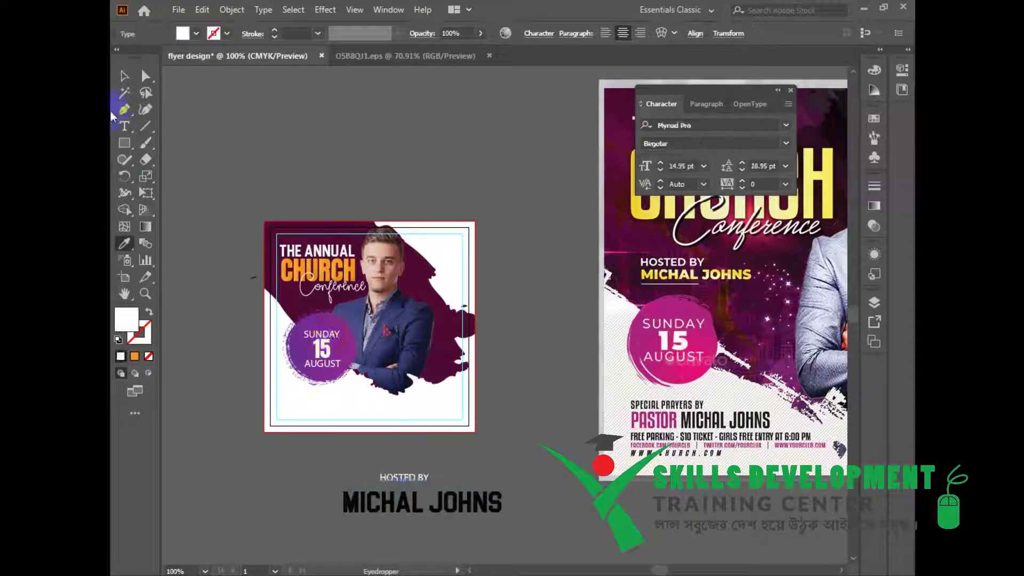
click(123, 76)
drag(428, 484, 389, 484)
Left-align HOSTED BY and the host's name relative to the selection.
drag(318, 454, 510, 517)
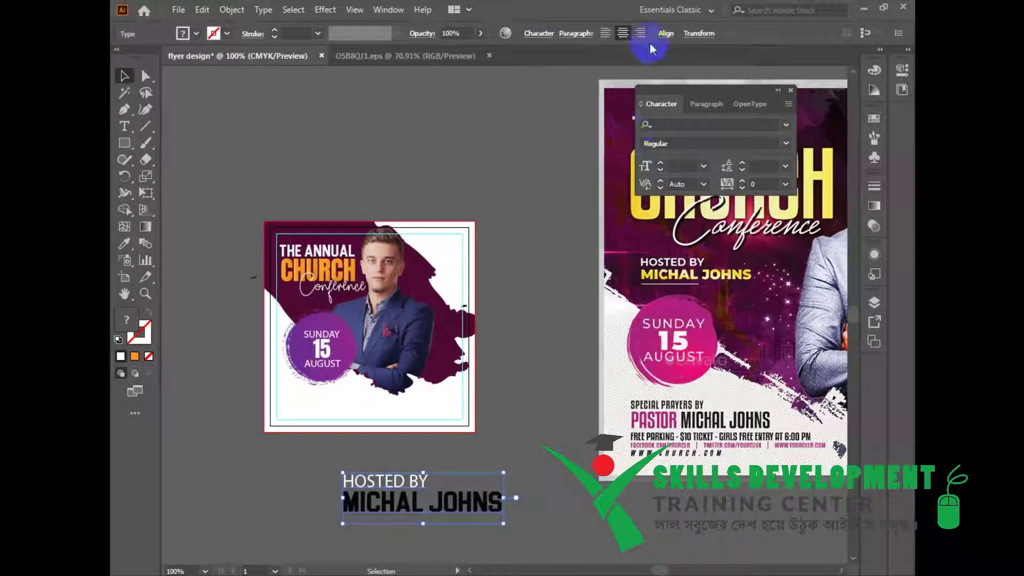
click(665, 33)
click(652, 156)
click(687, 169)
click(525, 73)
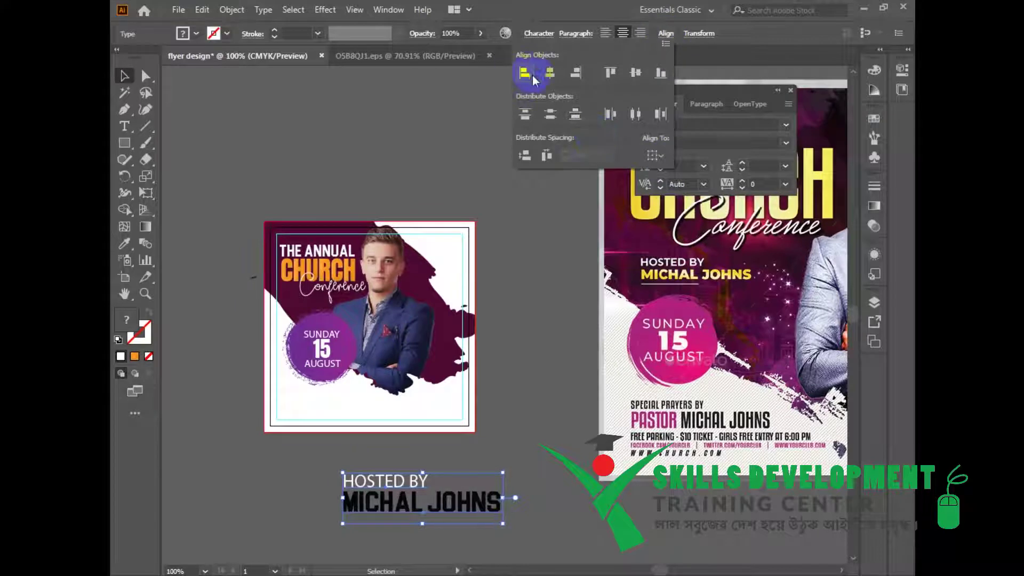
drag(536, 512, 439, 491)
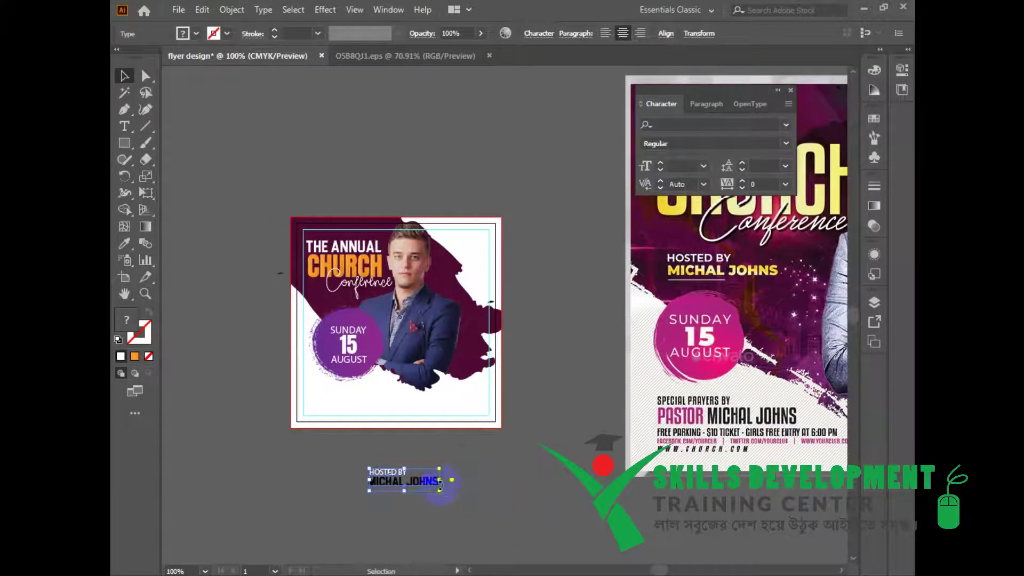
Shrink the hosted-by text block and move the date circle slightly down.
drag(465, 440, 479, 476)
click(377, 394)
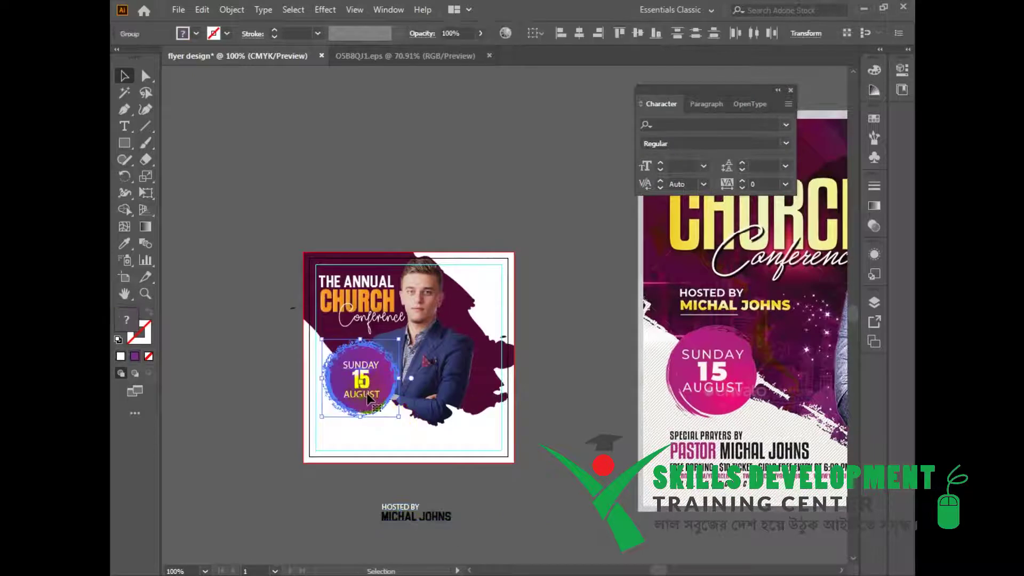
drag(367, 384, 374, 397)
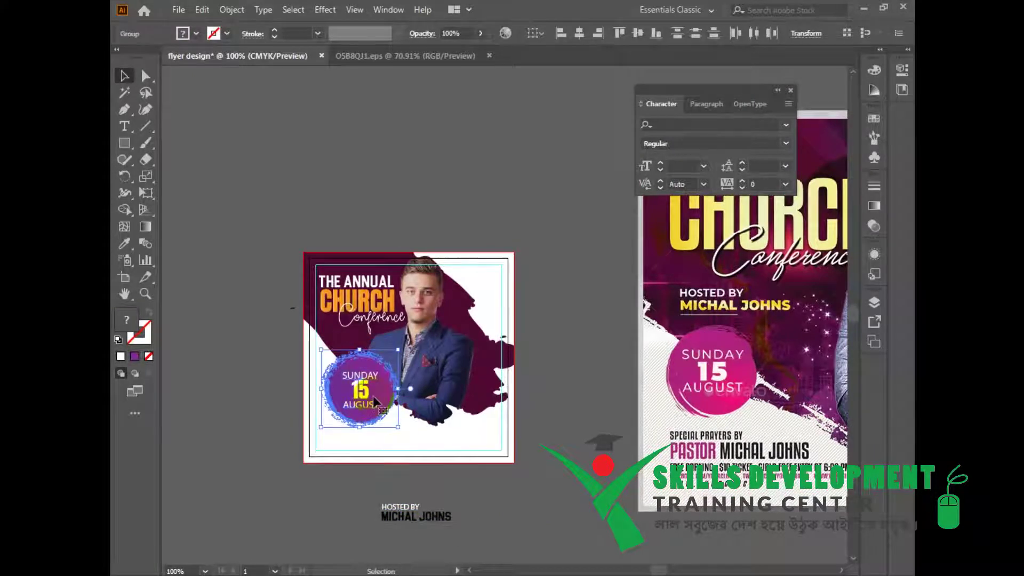
Recolour the hosted-by text white and group its two lines.
click(427, 517)
key(i)
click(429, 442)
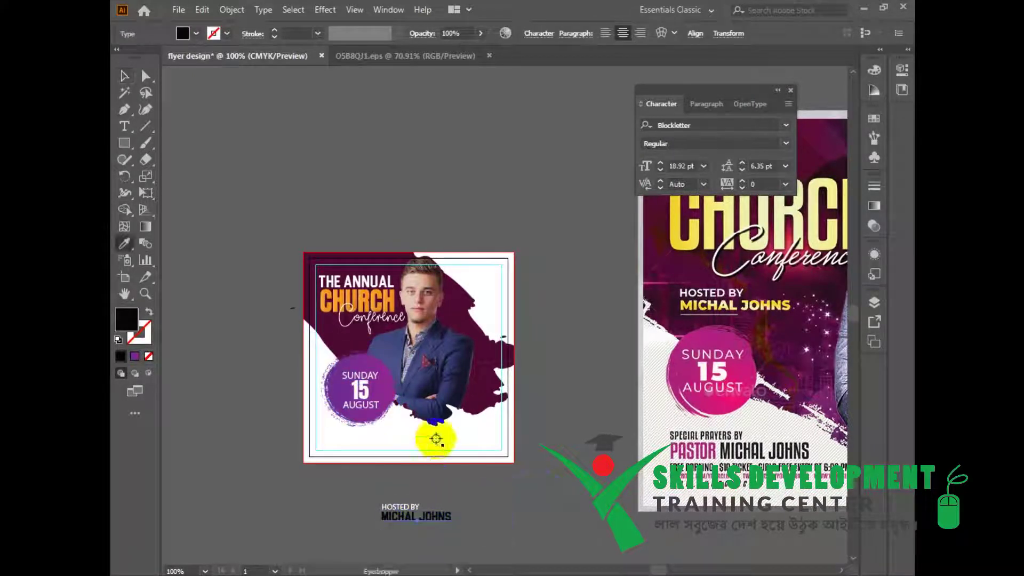
click(123, 83)
drag(343, 487, 498, 539)
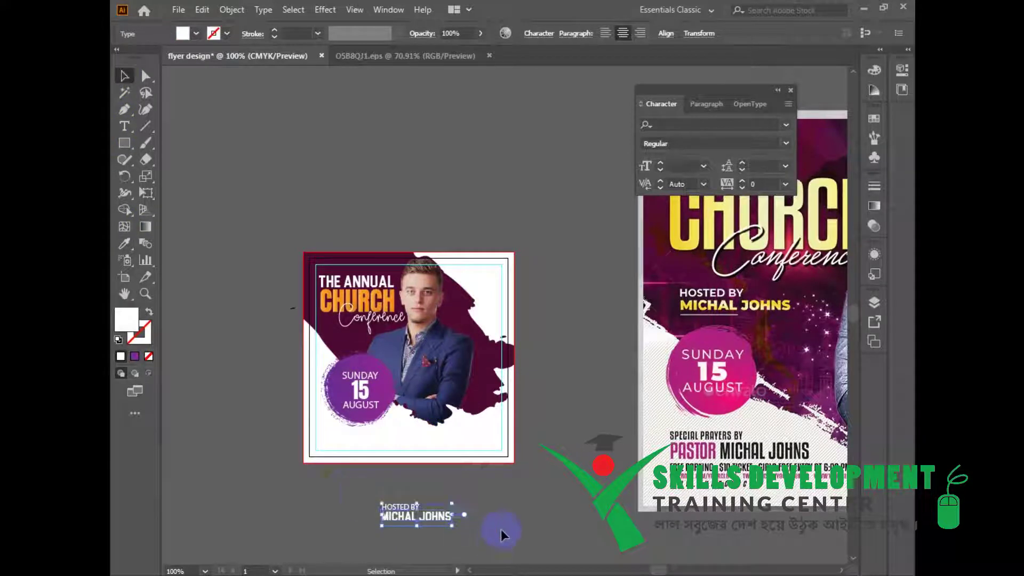
key(ctrl+g)
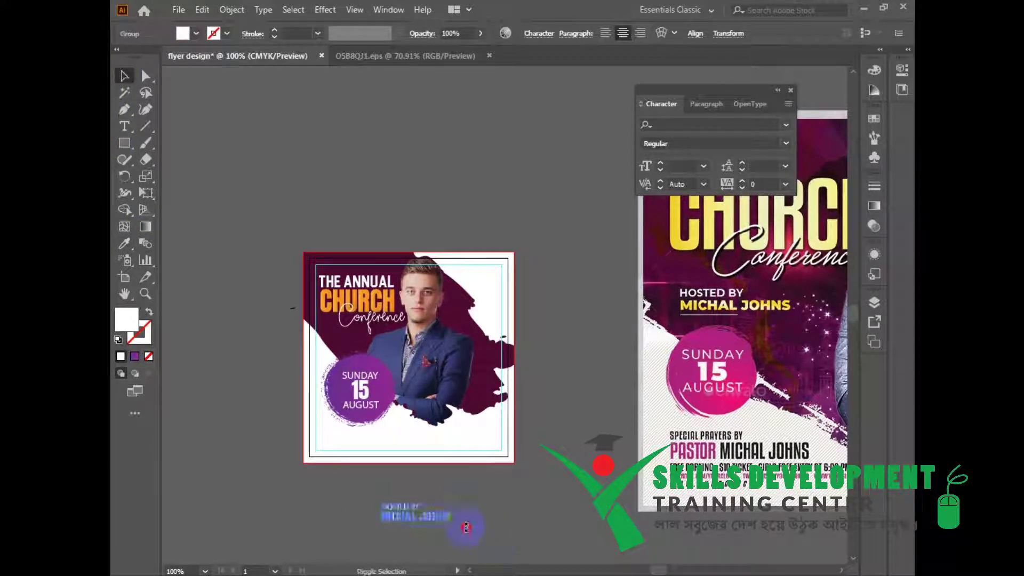
Resize the hosted-by group and place it below the Conference title.
shift+click(449, 518)
shift+click(447, 516)
drag(453, 526, 483, 535)
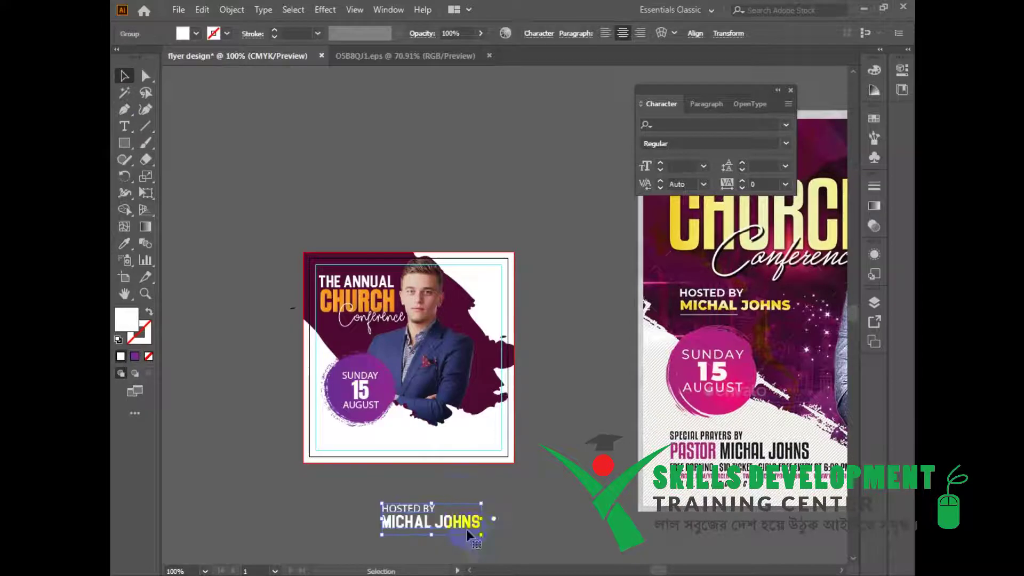
click(461, 514)
drag(532, 348, 494, 335)
drag(486, 337, 545, 531)
drag(524, 513, 401, 247)
Compare with the reference flyer, then zoom in and select the HOSTED BY group.
click(711, 413)
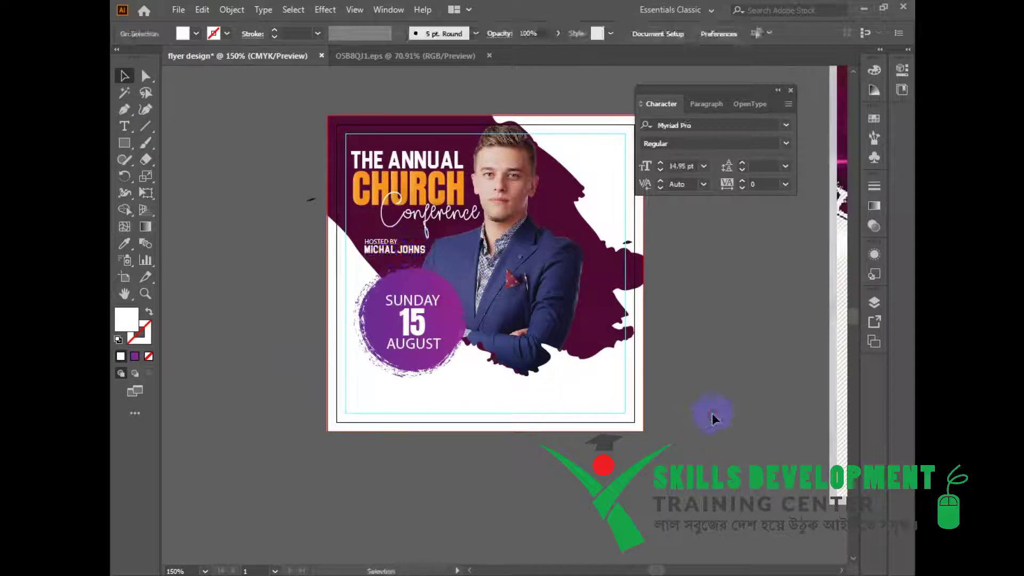
drag(690, 324, 457, 410)
ctrl+alt+click(569, 373)
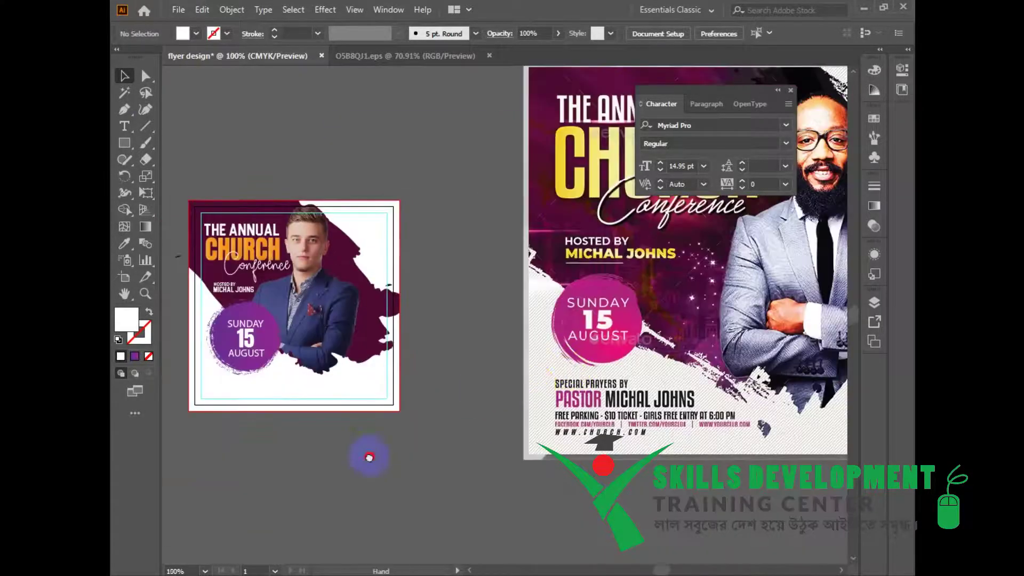
drag(370, 457, 536, 467)
ctrl+click(480, 365)
ctrl+click(481, 366)
ctrl+click(404, 225)
ctrl+click(405, 225)
drag(450, 278, 346, 391)
click(491, 333)
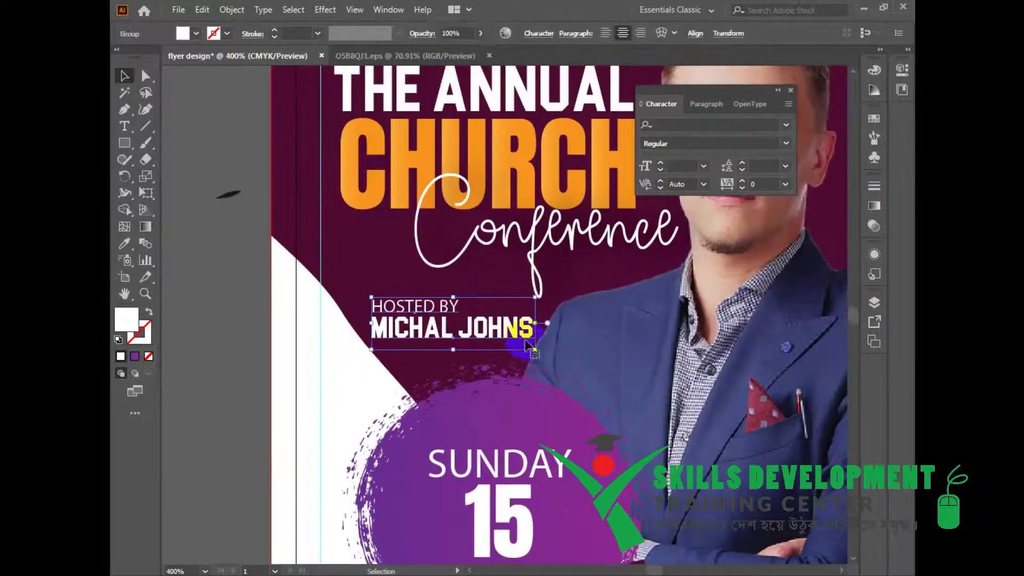
Enlarge the HOSTED BY group and draw a straight line under the host's name.
drag(535, 353, 567, 352)
click(235, 231)
click(145, 126)
mouse_move(387, 359)
mouse_down()
mouse_move(518, 363)
mouse_move(502, 350)
mouse_up()
Give the new underline a white stroke.
click(120, 356)
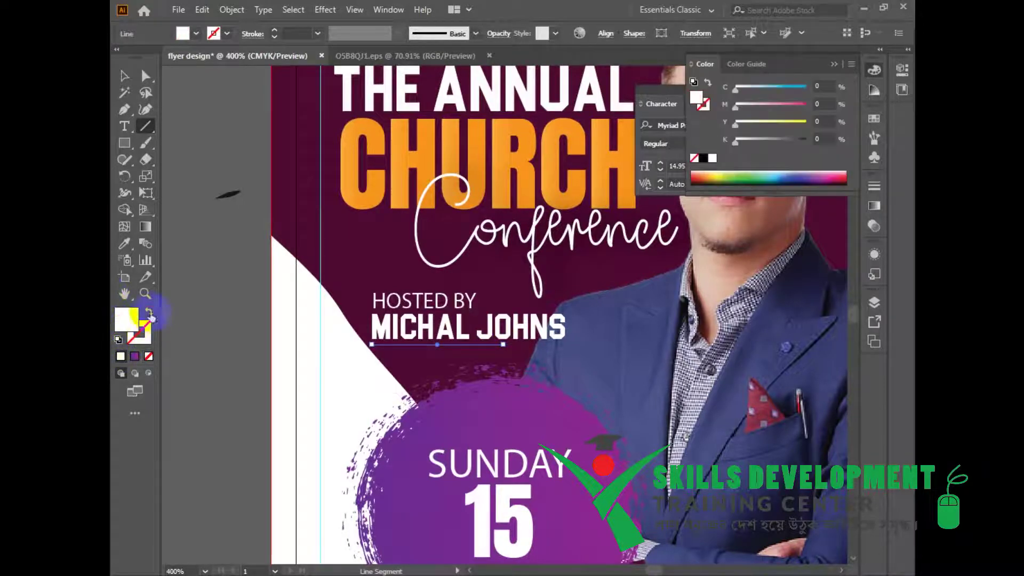
click(149, 311)
click(125, 78)
click(217, 263)
Zoom out to check the reference flyer's pastor text, then frame the working artboard.
drag(215, 326, 201, 331)
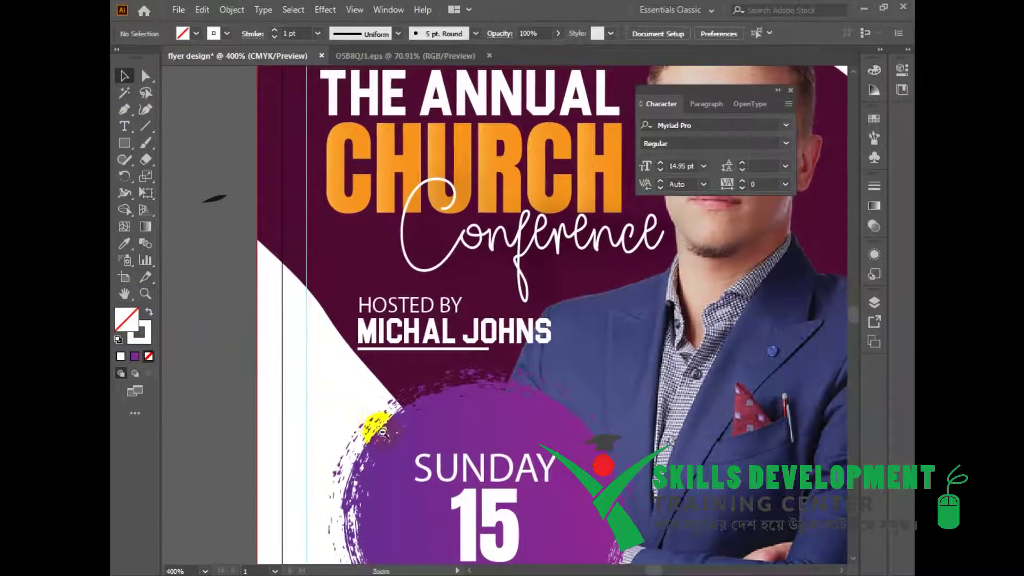
key(ctrl+minus)
key(ctrl+minus)
drag(424, 518, 355, 429)
key(ctrl+minus)
drag(576, 345, 431, 351)
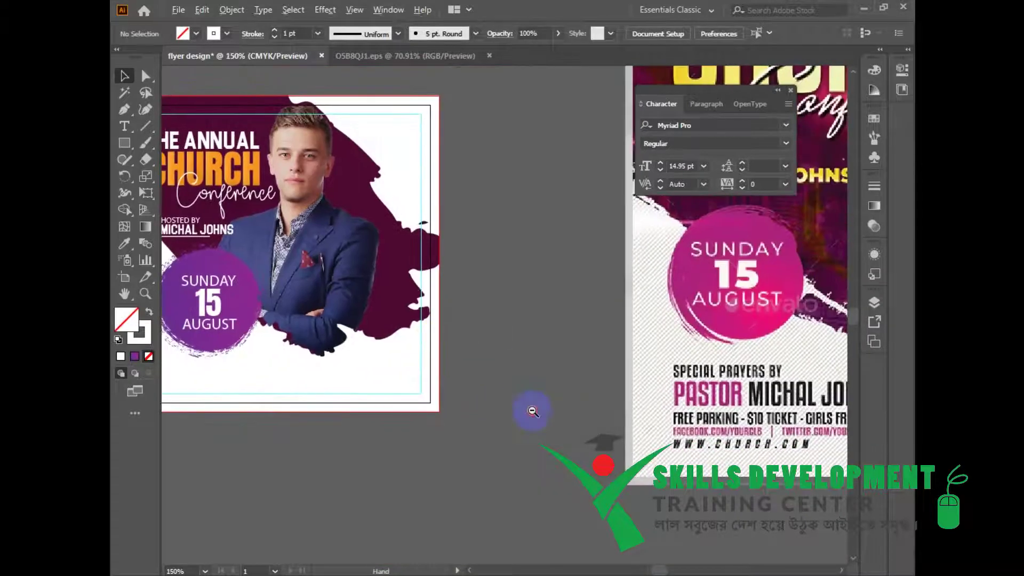
key(ctrl+minus)
drag(469, 410, 434, 446)
drag(513, 366, 480, 404)
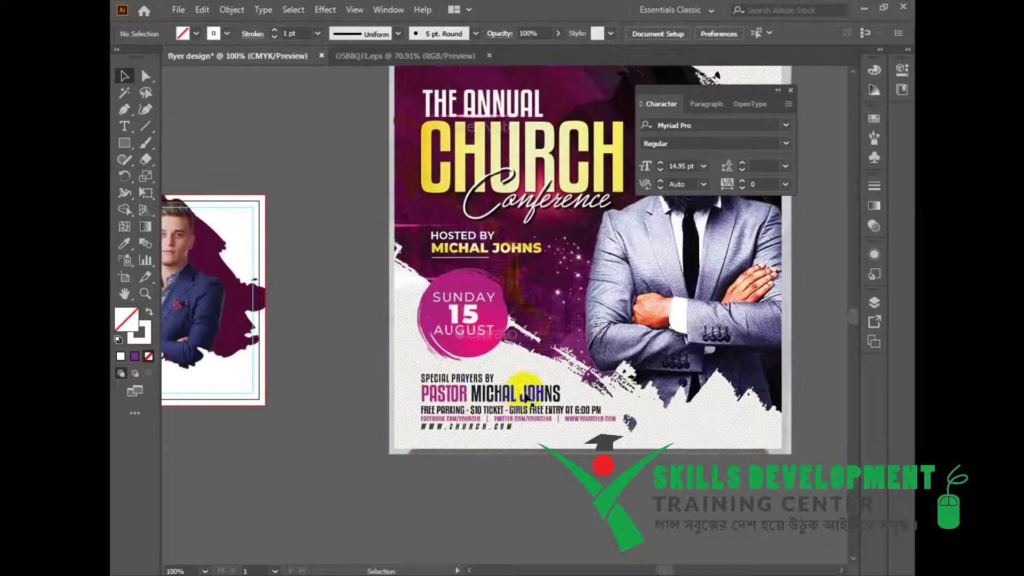
drag(394, 446, 514, 414)
ctrl+click(363, 385)
drag(363, 330, 359, 453)
drag(433, 475, 373, 466)
Type the line 'PPECIAL PREAYERS BY' below the artboard and nudge it up.
key(t)
click(350, 488)
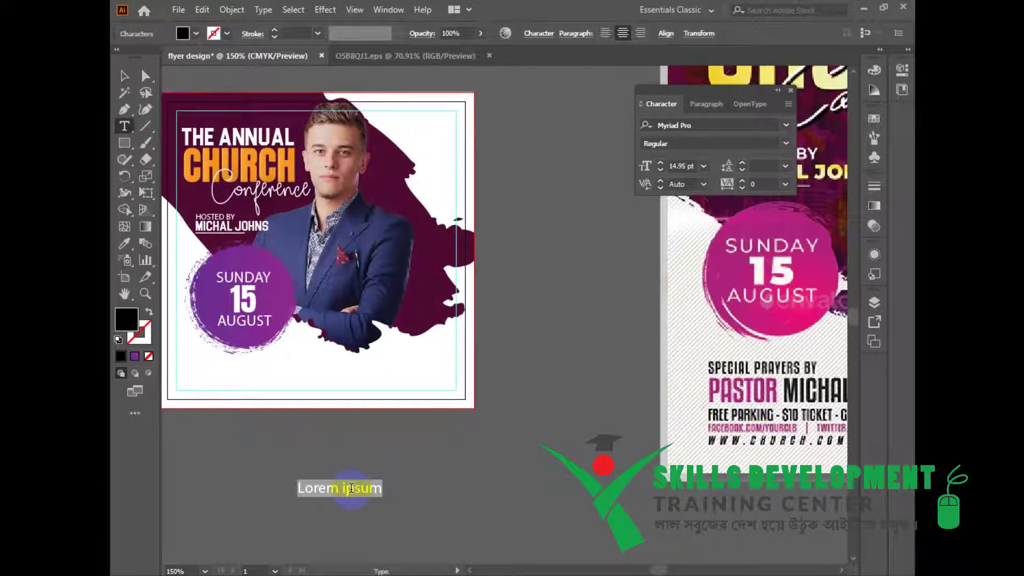
text(PEC)
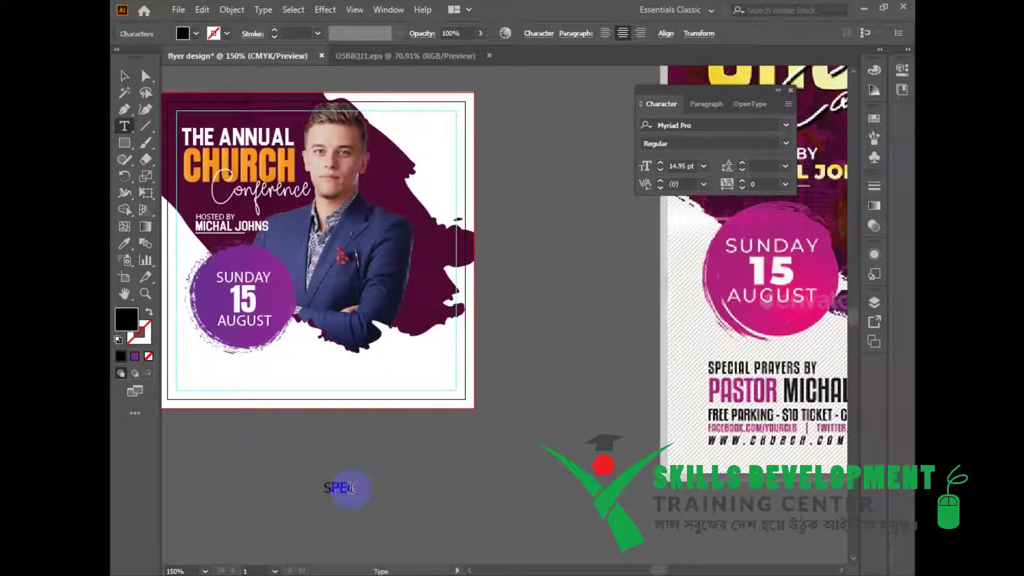
text(PECIAL PREAYER)
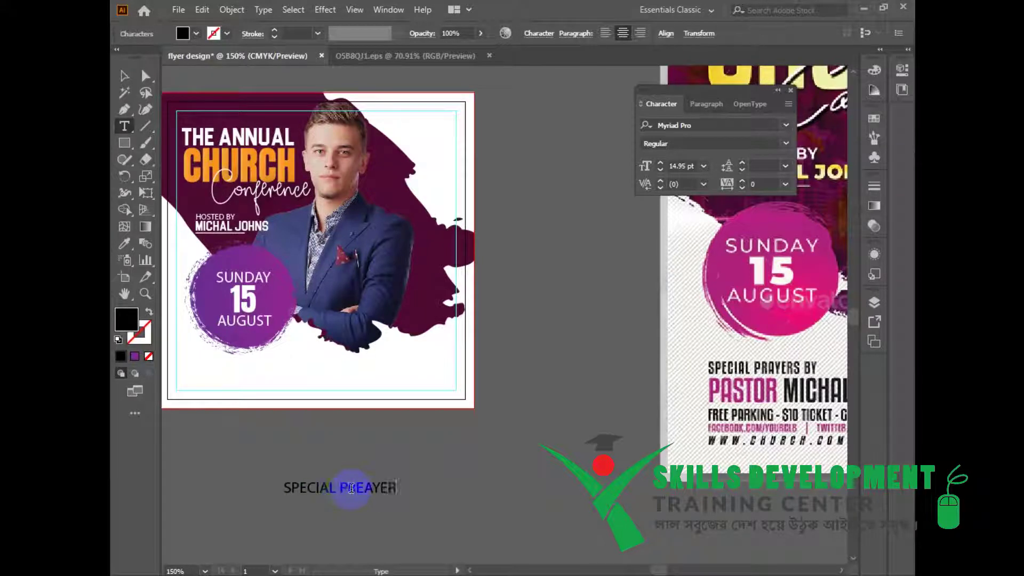
text(S BY)
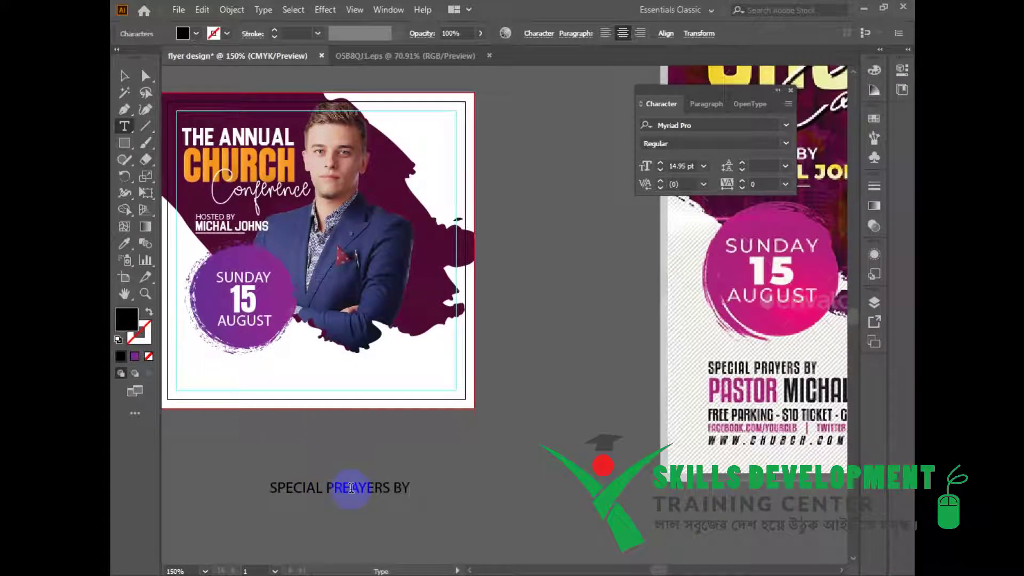
key(Escape)
drag(351, 488, 350, 469)
Duplicate that line and retype the copy as PASTOR followed by the host's name.
drag(349, 469, 350, 485)
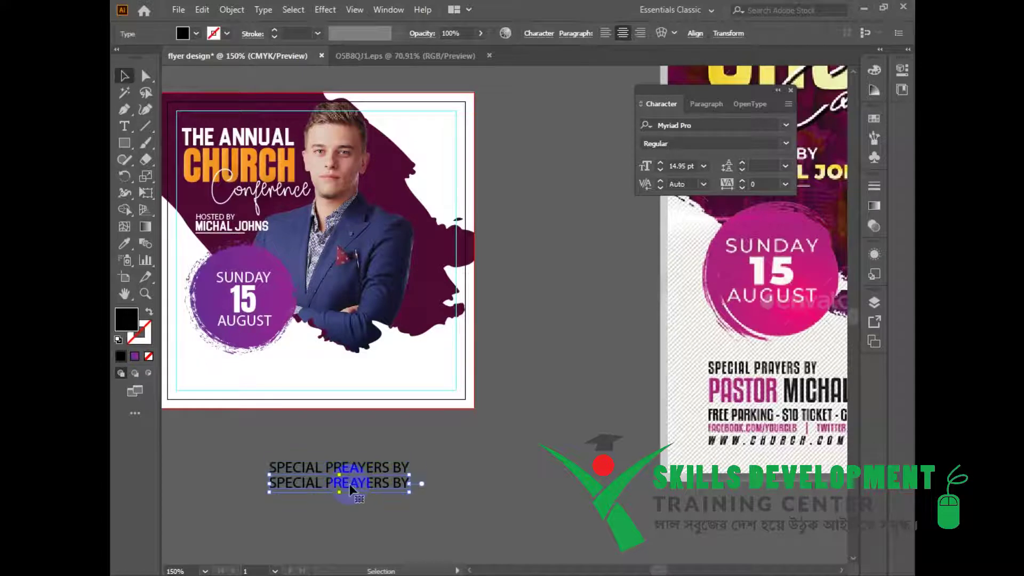
double_click(349, 484)
key(ctrl+a)
text(PAS)
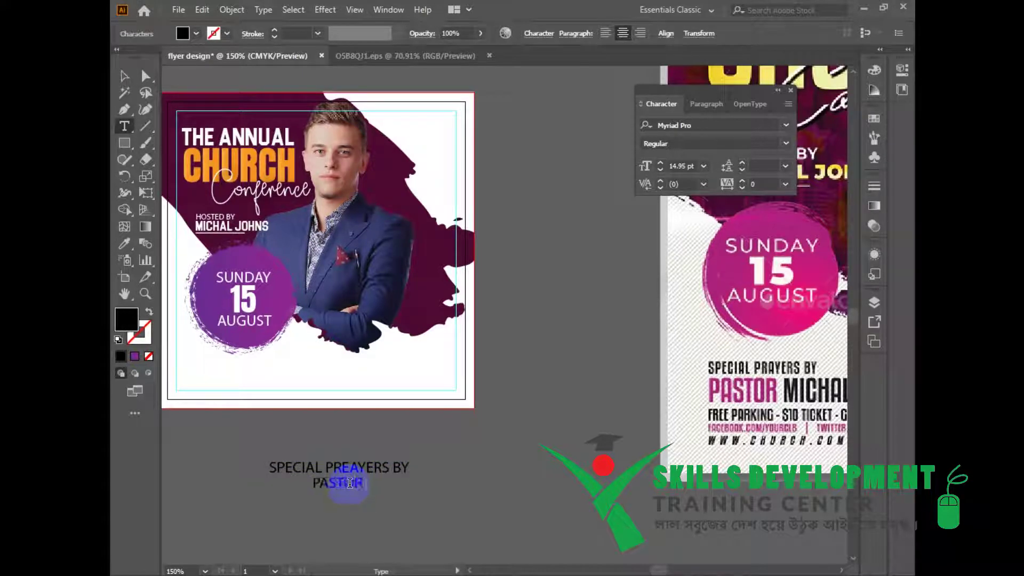
click(841, 570)
click(842, 570)
click(842, 570)
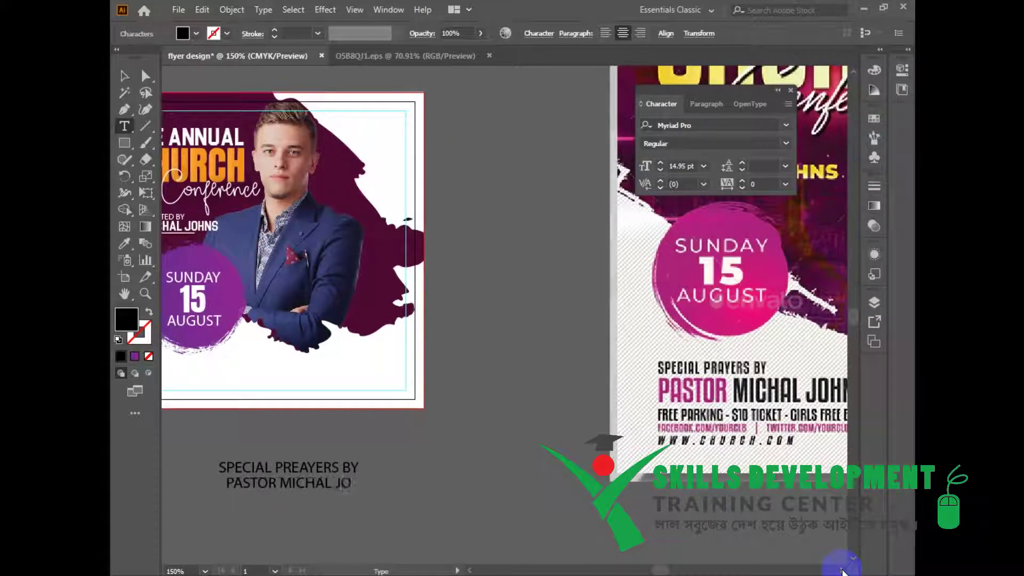
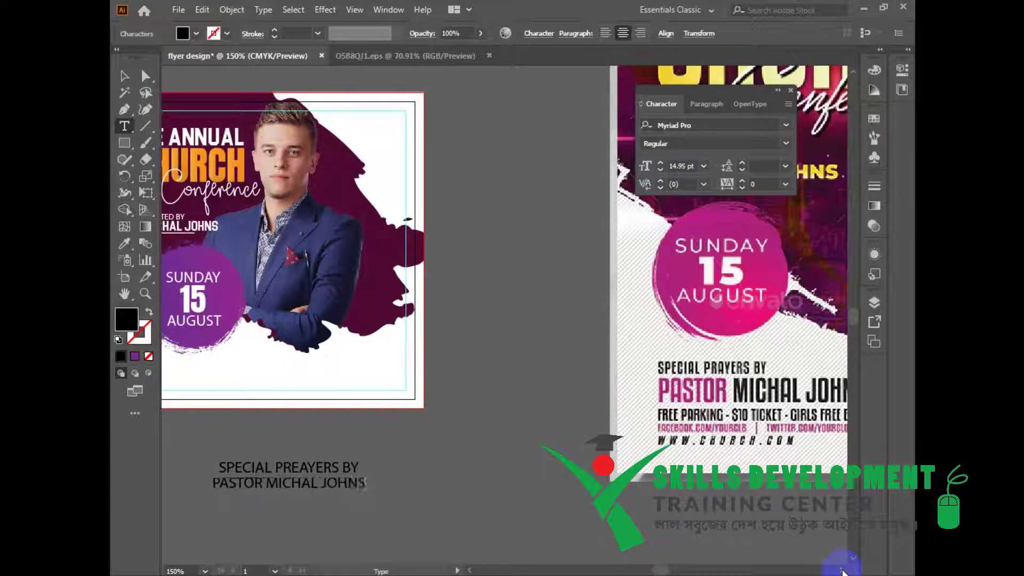
key(Escape)
Left-align both new text lines.
drag(414, 475, 504, 473)
shift+click(388, 472)
click(607, 33)
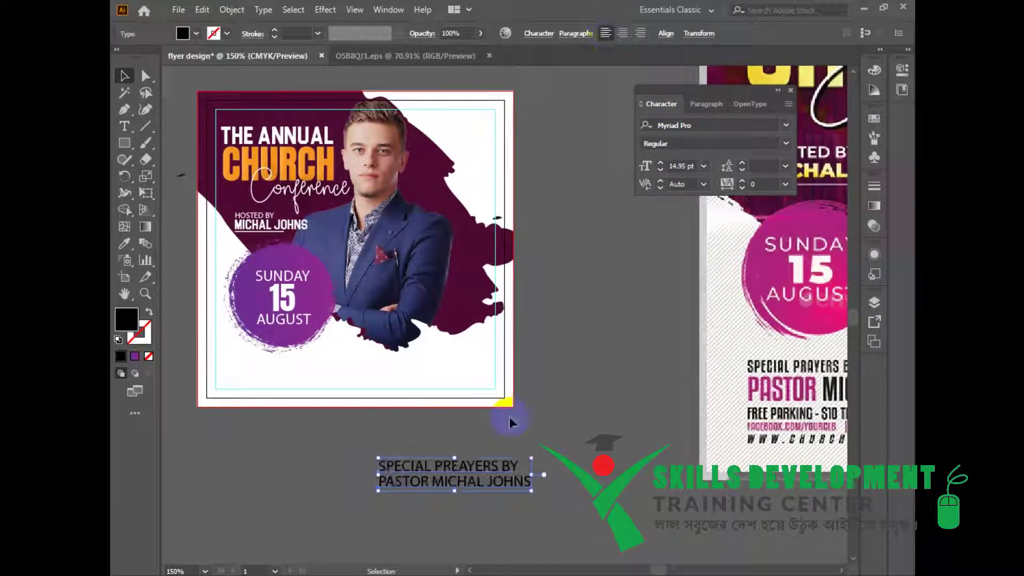
Scale the two lines down and give SPECIAL PREAYERS BY the host name's Blockletter style.
drag(531, 490, 476, 492)
drag(515, 482, 511, 420)
click(549, 481)
click(342, 398)
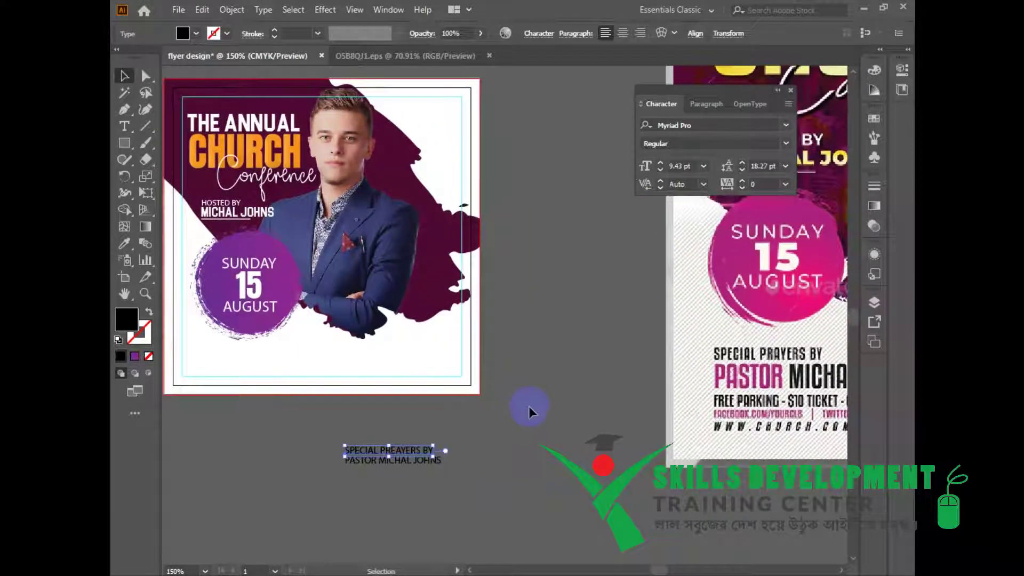
key(i)
click(244, 214)
key(v)
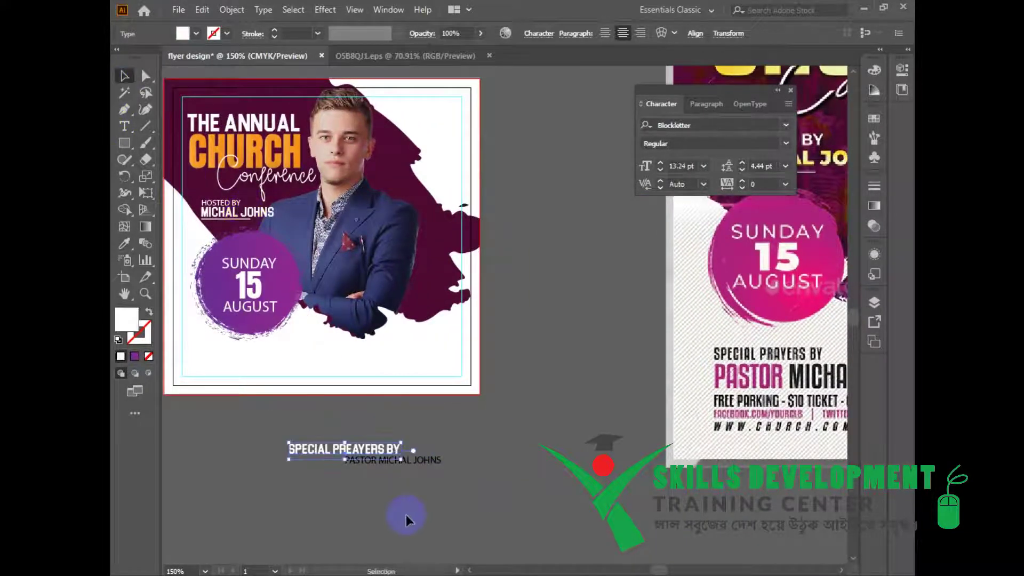
Copy the host name's style onto the pastor line and set its font to Anton Regular.
click(437, 466)
click(133, 243)
click(264, 214)
click(124, 76)
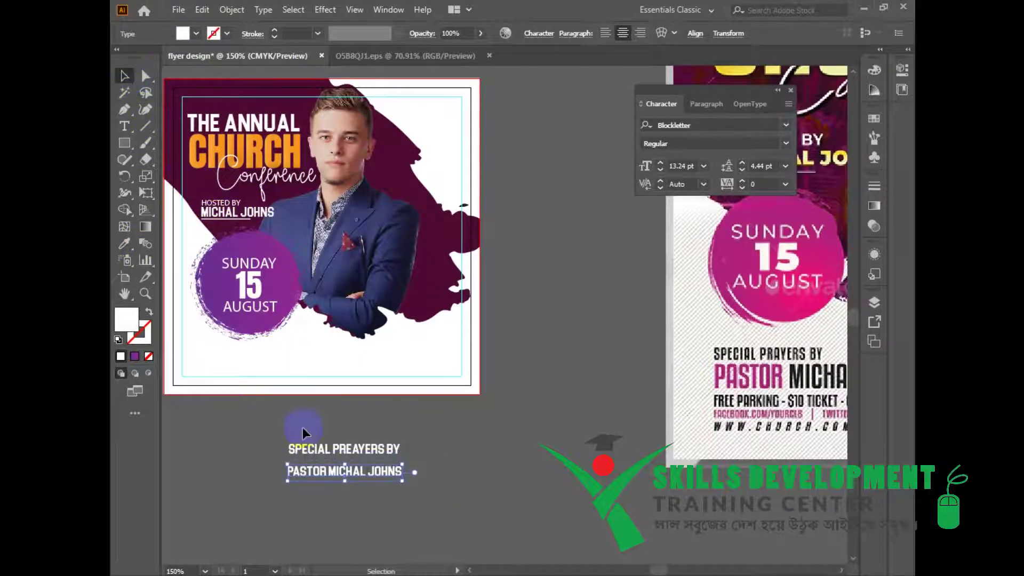
click(253, 153)
click(379, 477)
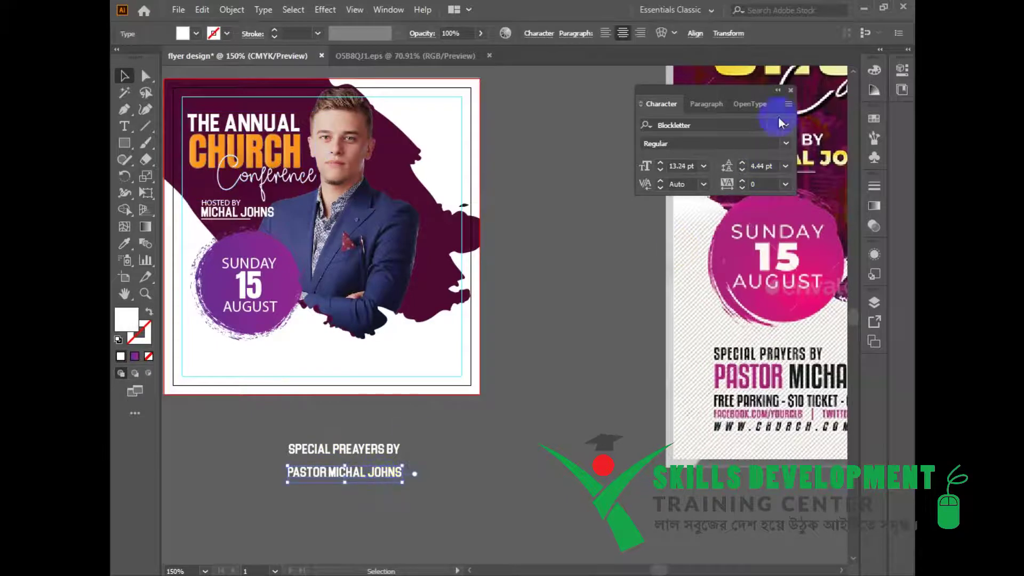
click(787, 125)
click(775, 231)
Colour the word PASTOR with the reference flyer's pink.
drag(389, 450, 473, 524)
click(391, 472)
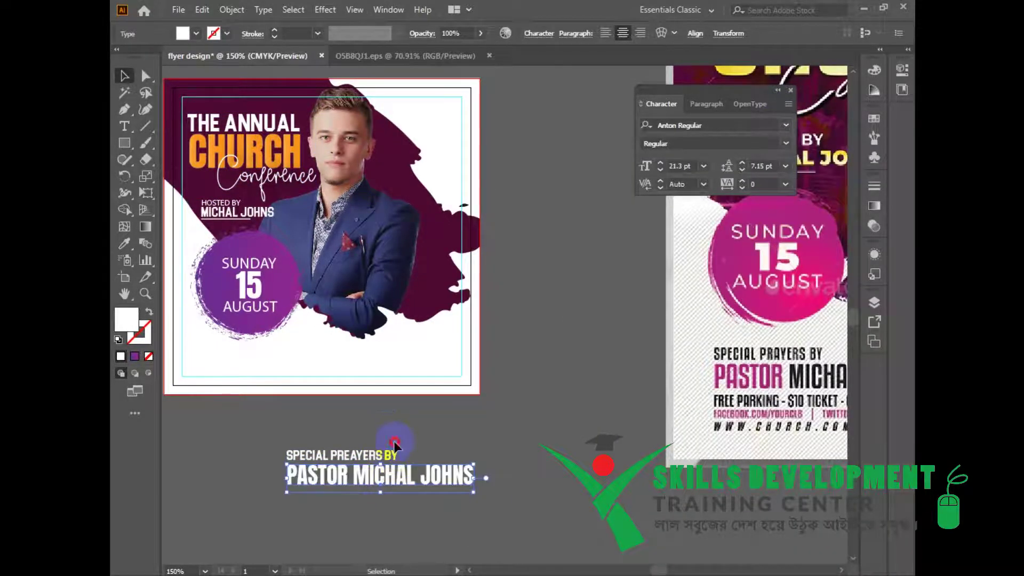
double_click(351, 486)
drag(348, 477, 233, 465)
click(124, 243)
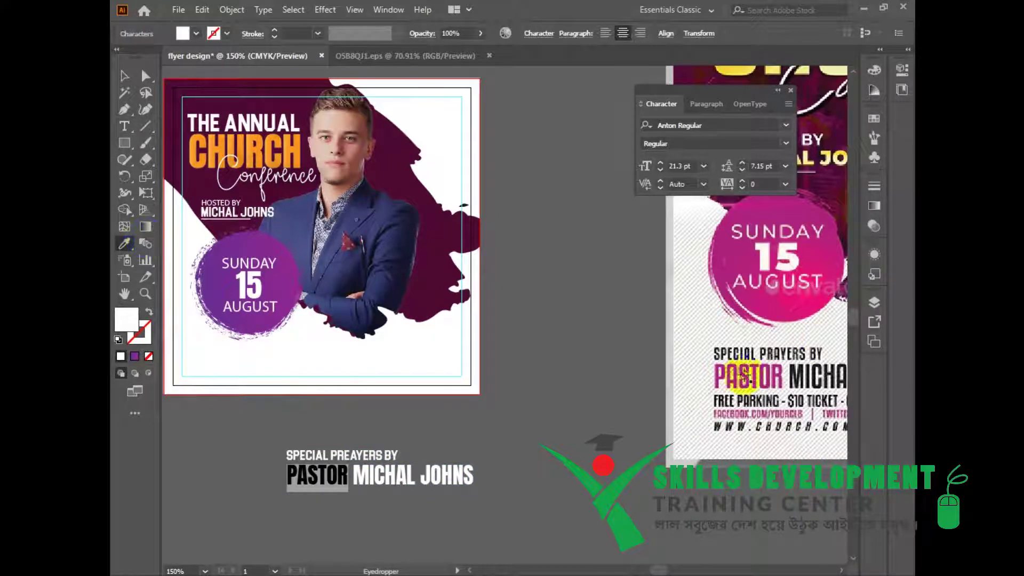
click(746, 377)
click(125, 76)
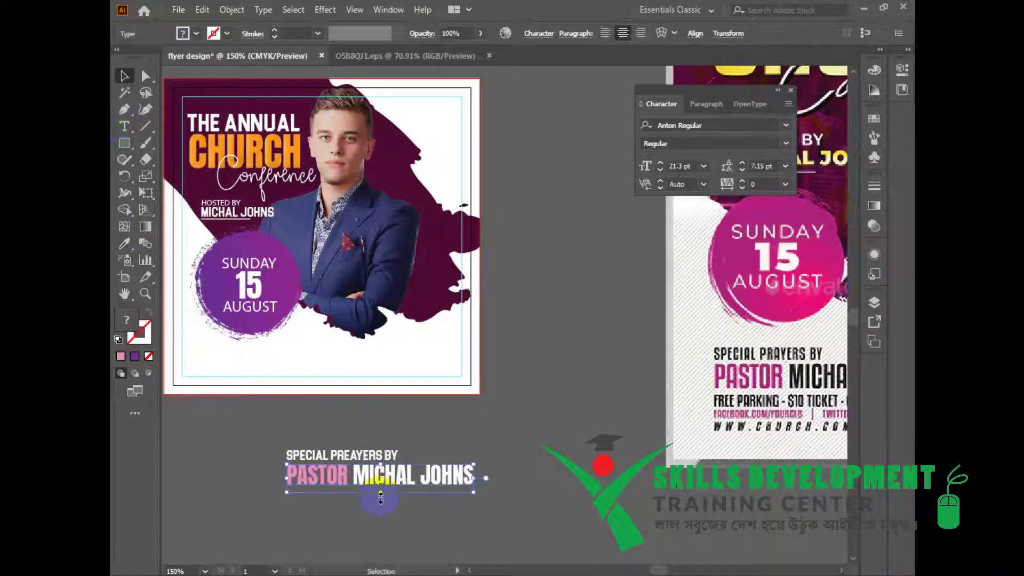
Colour the host's name on the pastor line dark grey.
double_click(358, 479)
drag(354, 474, 473, 477)
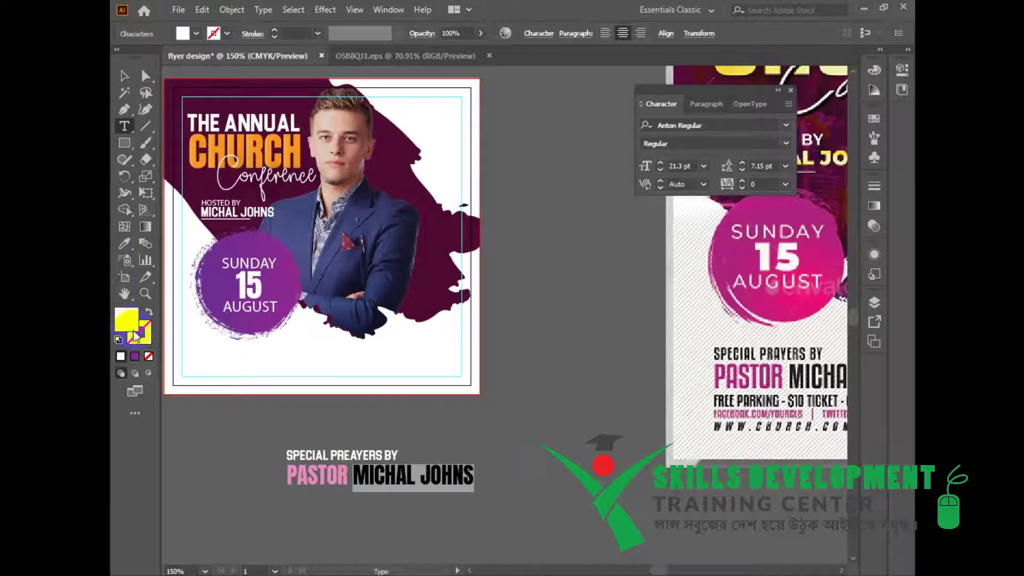
double_click(130, 326)
mouse_move(268, 117)
mouse_down()
mouse_move(258, 284)
mouse_move(259, 271)
mouse_up()
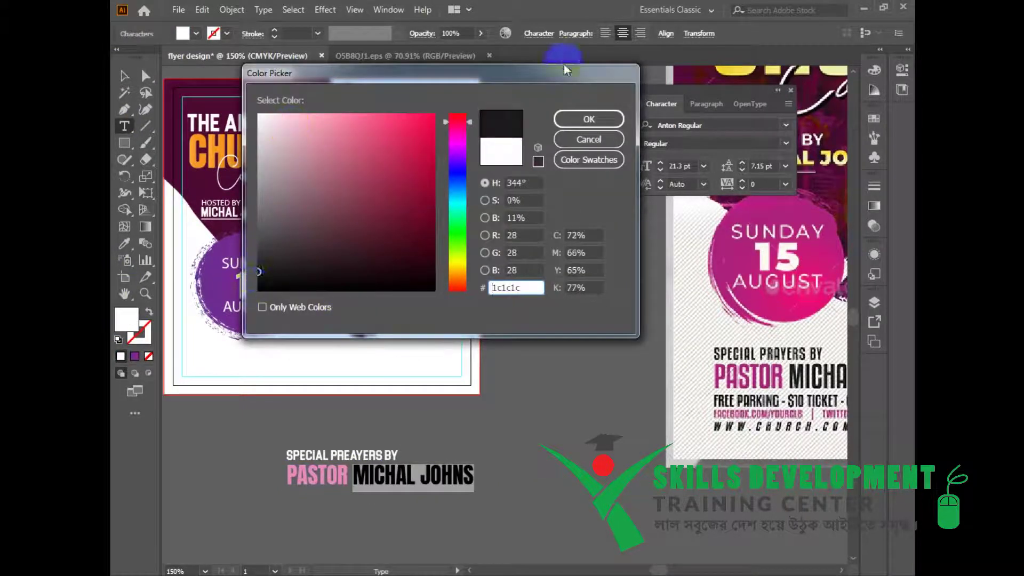
click(587, 122)
click(124, 76)
Fill the SPECIAL PREAYERS BY line with near-black.
click(358, 505)
drag(290, 441, 488, 510)
click(405, 441)
click(359, 454)
double_click(128, 323)
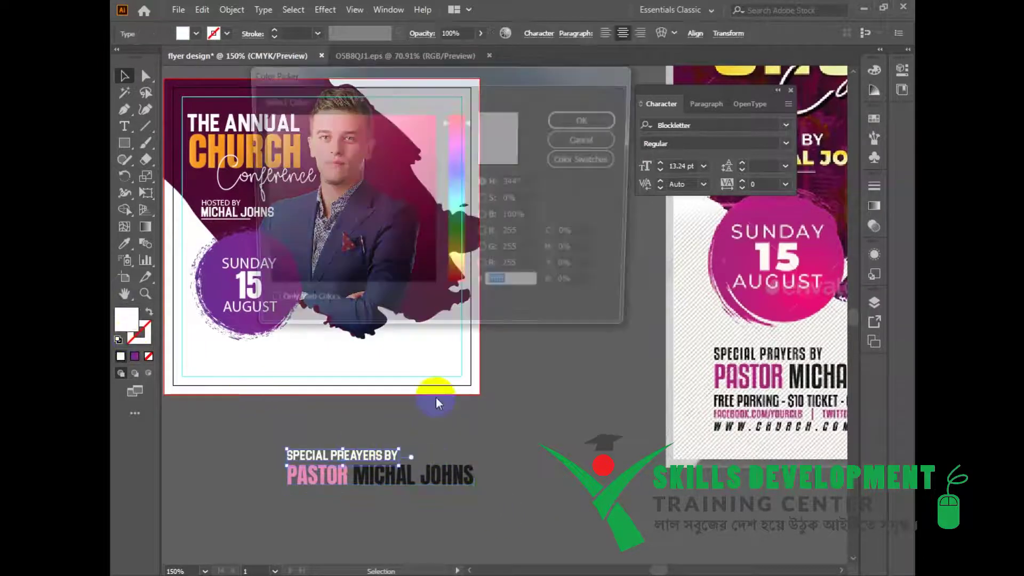
drag(262, 279, 244, 278)
click(589, 117)
click(121, 78)
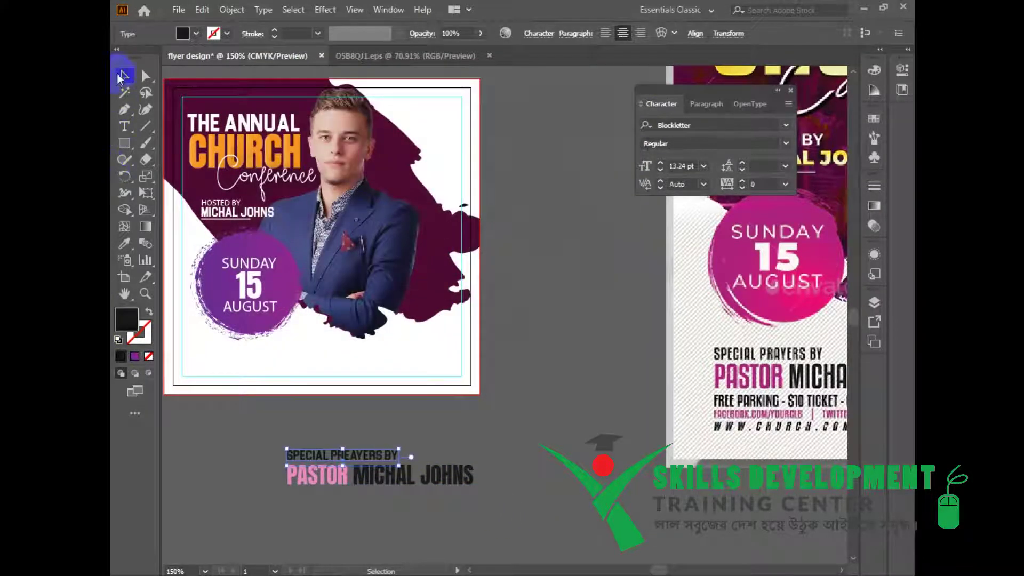
Group the two lines, shrink the group, and place it below the raised date circle.
drag(264, 456, 395, 474)
key(ctrl+g)
drag(366, 398, 402, 454)
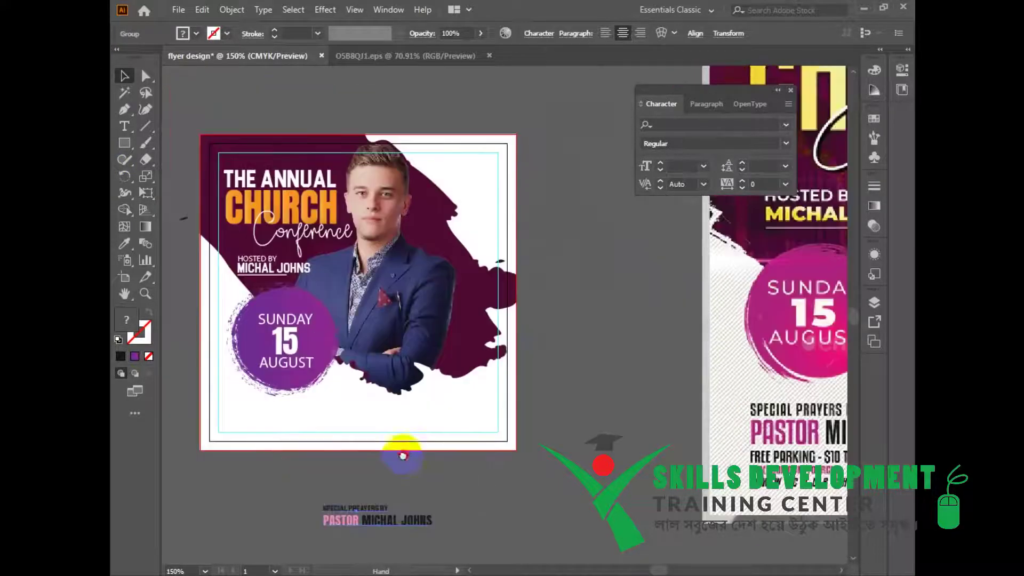
click(303, 382)
drag(302, 364, 301, 359)
drag(398, 520, 309, 408)
Zoom out to compare the whole flyer with the reference flyer.
click(456, 492)
drag(518, 507, 430, 436)
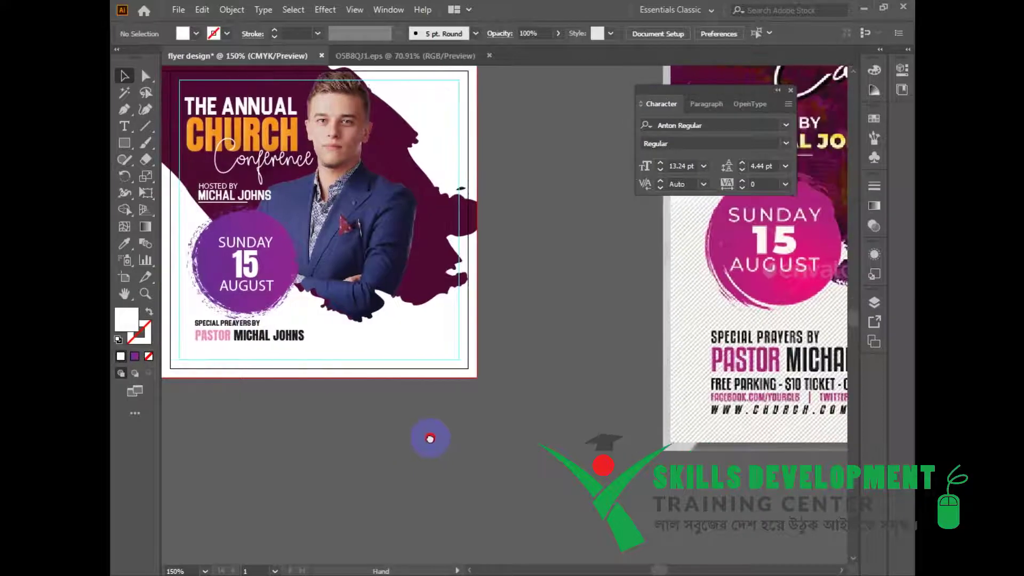
ctrl+alt+click(430, 437)
drag(343, 387, 357, 426)
drag(494, 356, 374, 444)
Type 'INPUT YOUR TEXT HERE' as a new line below the artboard.
ctrl+click(357, 381)
click(118, 127)
click(384, 442)
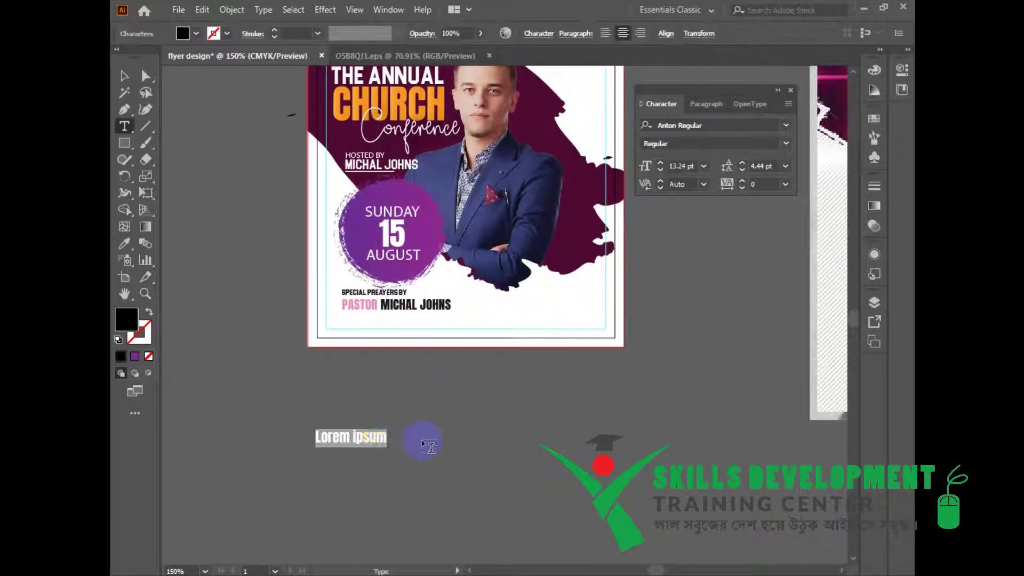
text(INPUT YOUR TE)
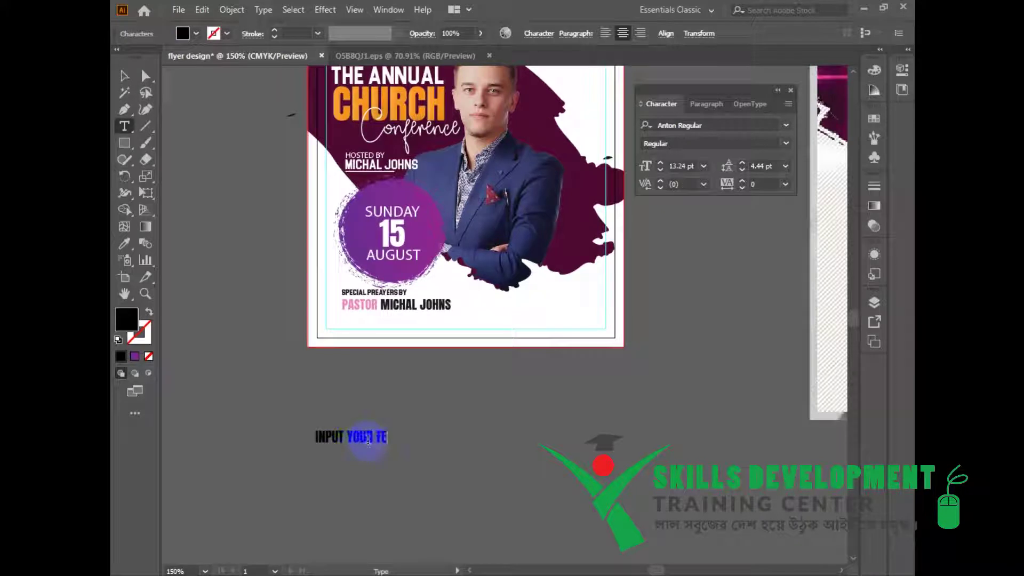
text(XT HERE)
key(Escape)
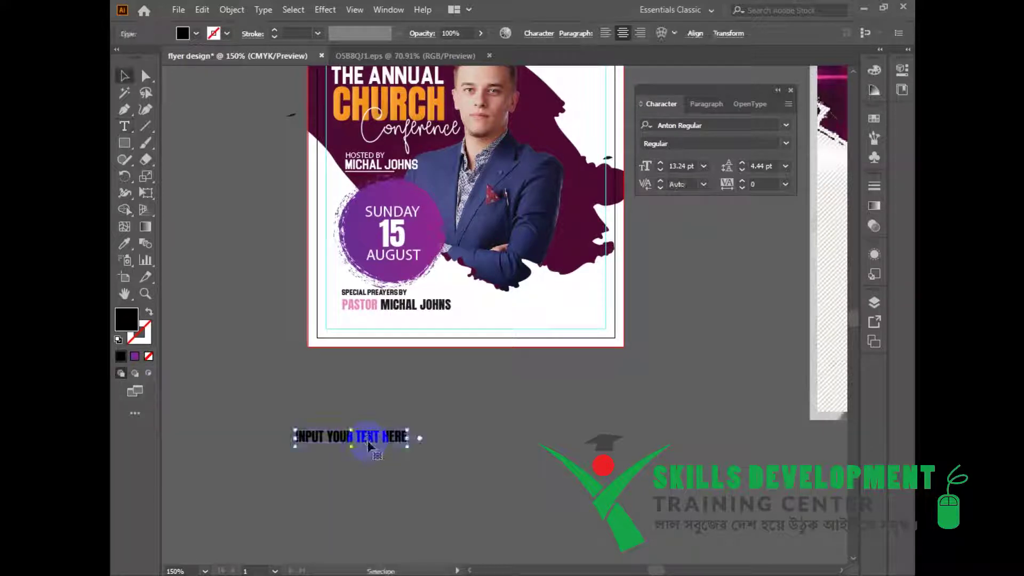
Copy the pastor line's style onto it, enlarge it, and move it beneath the pastor line.
key(i)
click(394, 291)
click(124, 76)
scroll(413, 483, up, 1)
drag(413, 483, 398, 535)
drag(360, 484, 401, 491)
drag(381, 485, 411, 317)
click(545, 411)
Restore the line's black fill by sampling black text, and nudge it slightly lower.
drag(546, 411, 484, 478)
click(381, 334)
click(125, 244)
click(385, 126)
click(576, 167)
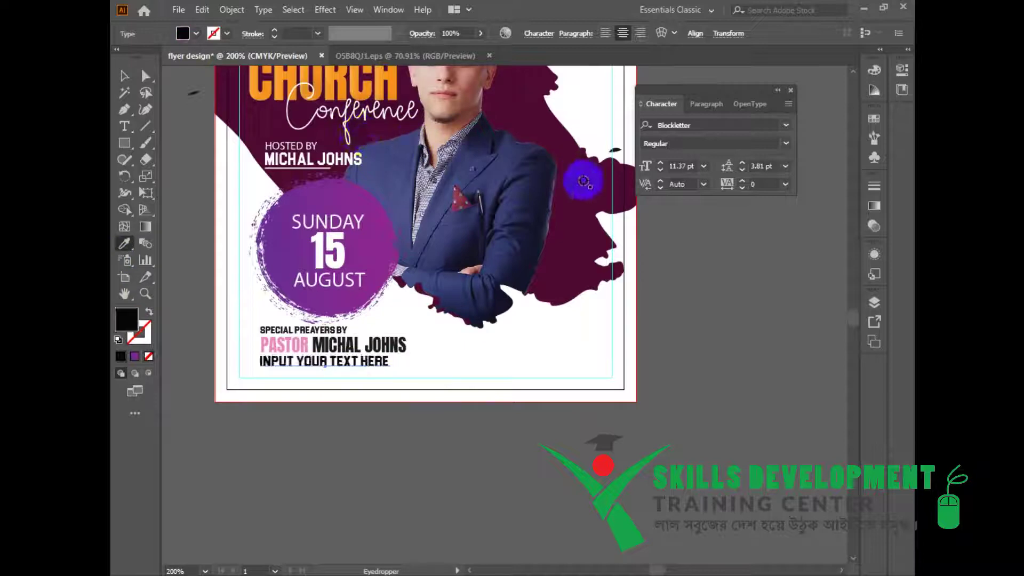
click(124, 79)
drag(365, 368, 367, 370)
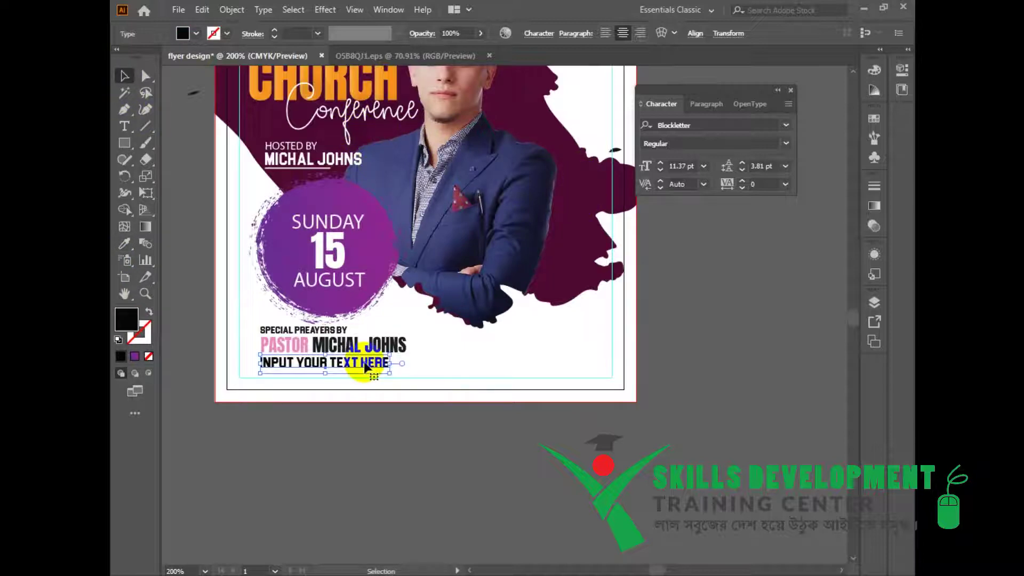
click(463, 445)
Zoom out and pan between the reference flyer and the working flyer.
drag(516, 434, 433, 454)
key(ctrl+minus)
drag(415, 504, 418, 464)
click(125, 143)
drag(733, 407, 162, 408)
drag(386, 388, 541, 444)
scroll(419, 391, left, 10)
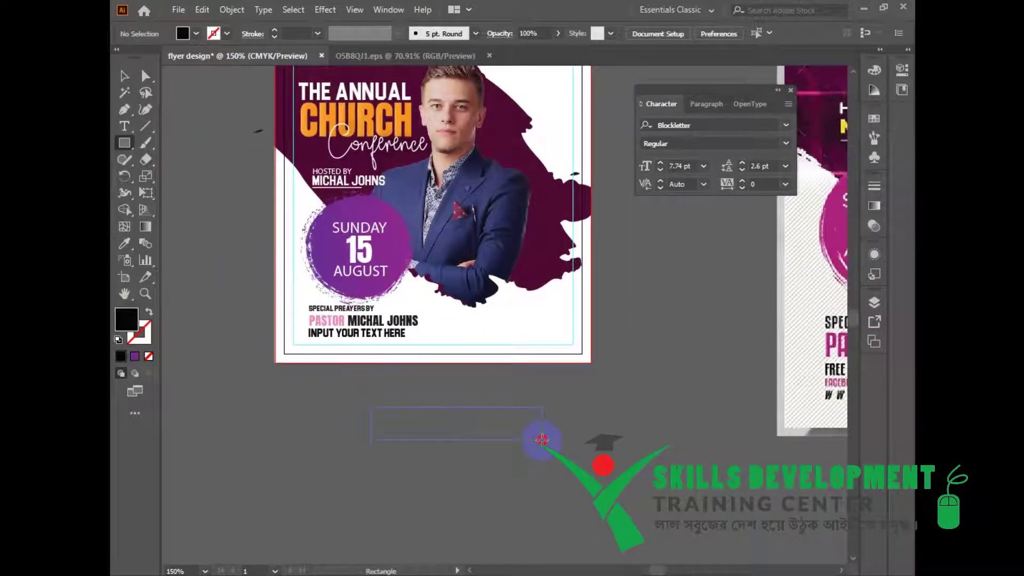
Delete the black test rectangle drawn below the flyer.
drag(482, 429, 482, 429)
click(125, 76)
drag(590, 360, 535, 367)
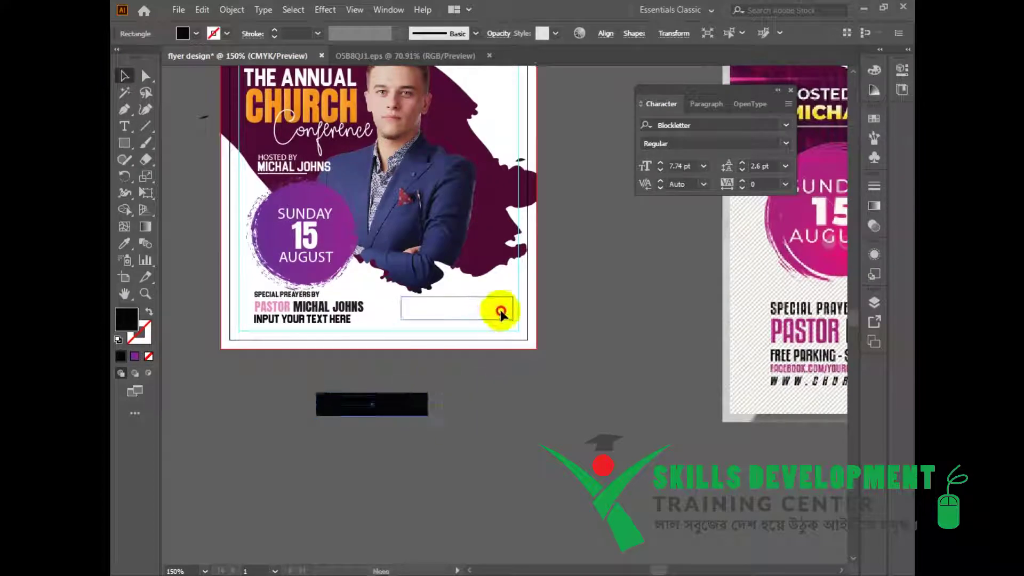
key(Delete)
key(t)
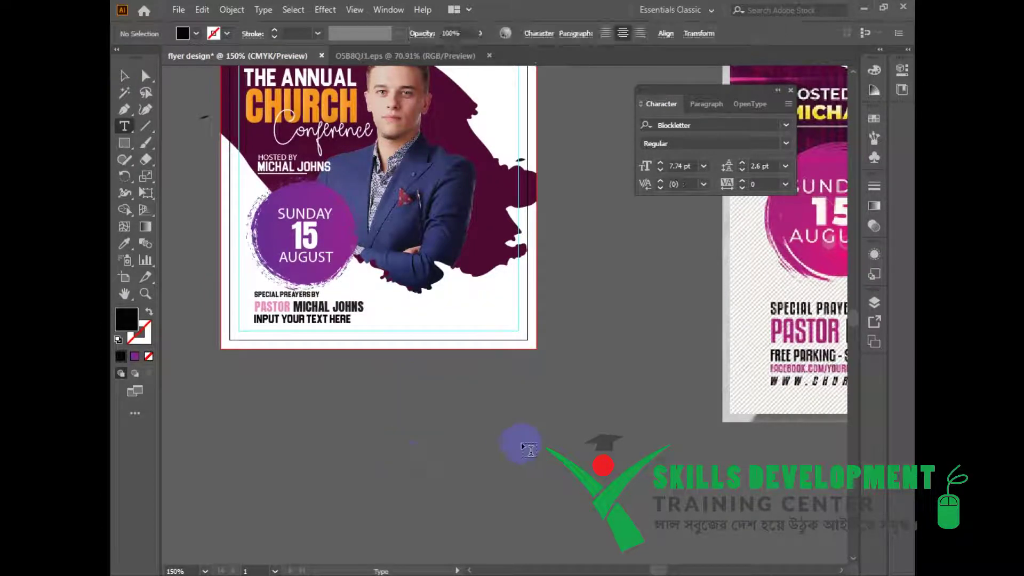
key(v)
key(t)
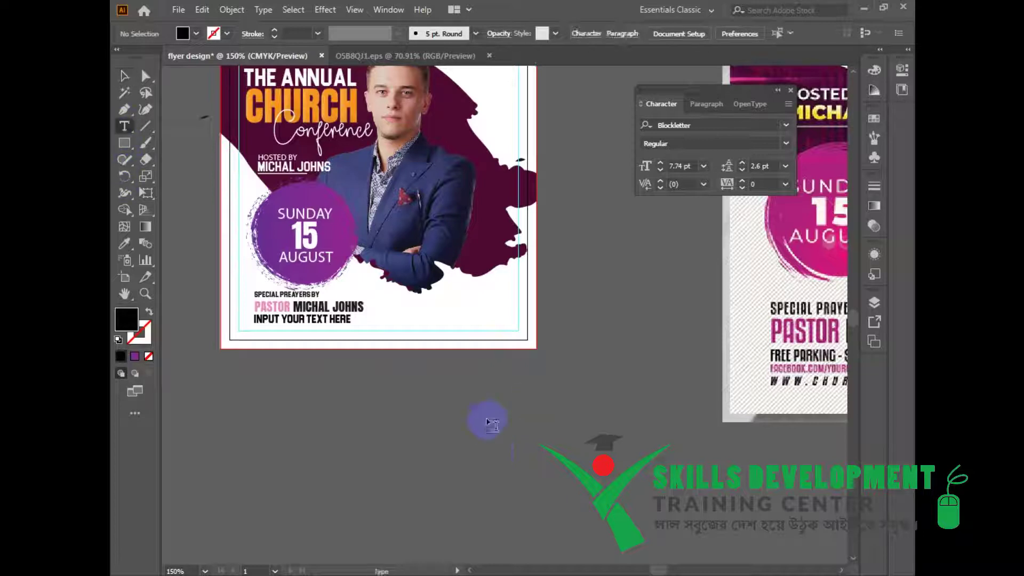
click(444, 414)
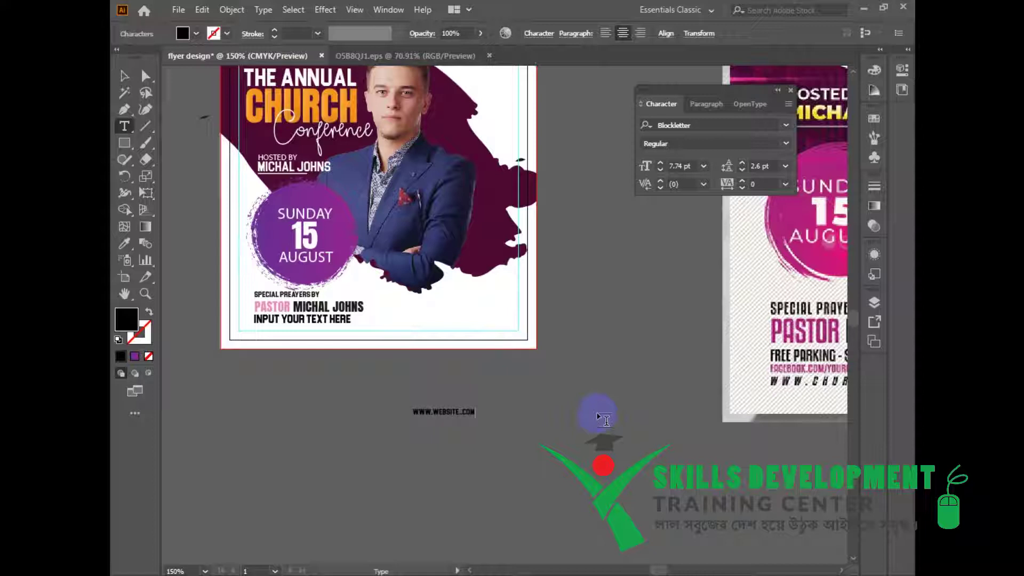
key(Escape)
drag(476, 421, 503, 322)
Keep the website line in the Blockletter font and nudge it up slightly.
click(486, 310)
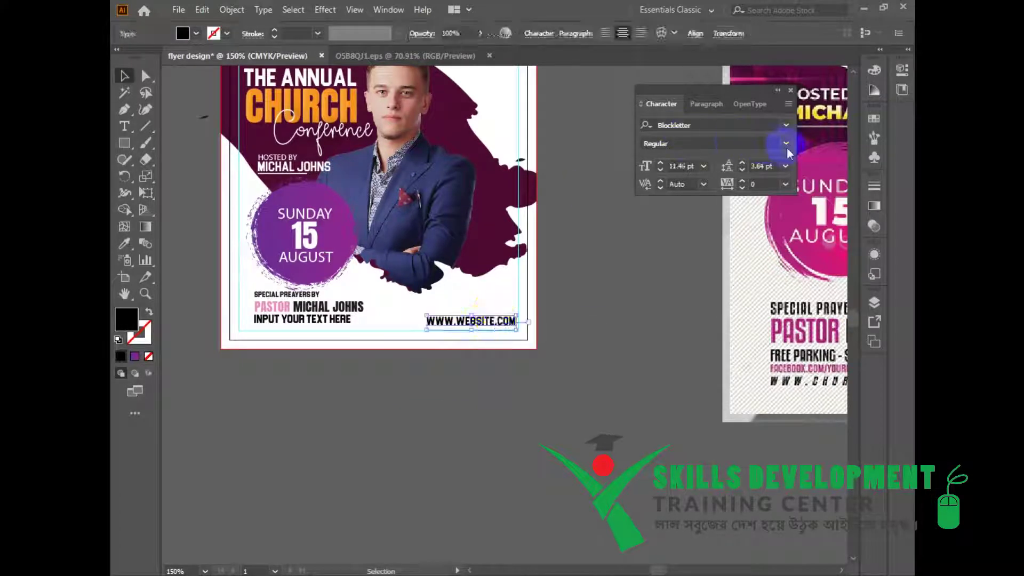
click(786, 125)
click(792, 227)
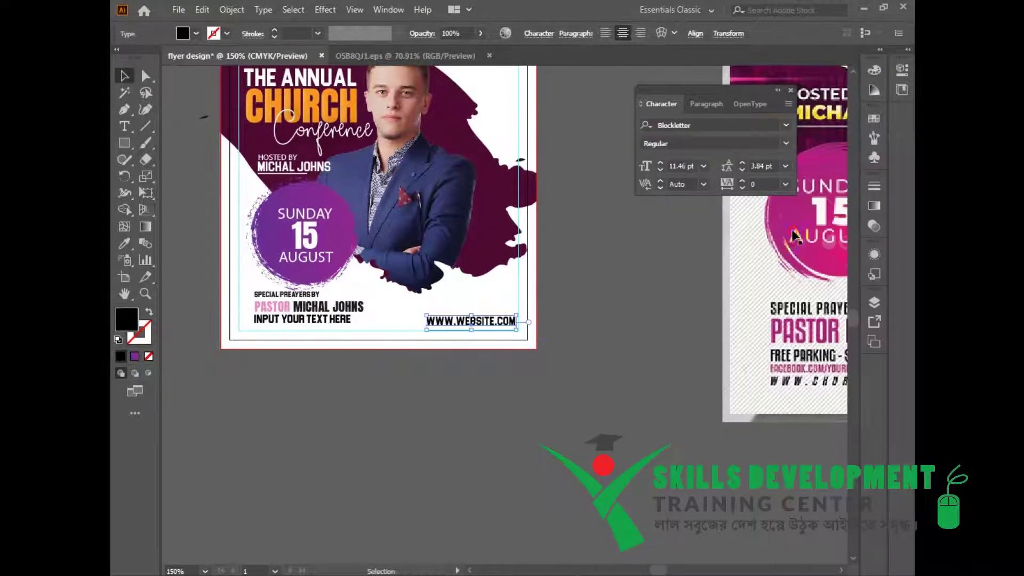
click(552, 359)
drag(553, 359, 558, 394)
click(489, 359)
key(Up)
key(Up)
key(Up)
Recheck the website line's placement and font around the flyer, leaving it unchanged.
click(593, 352)
drag(558, 364, 555, 354)
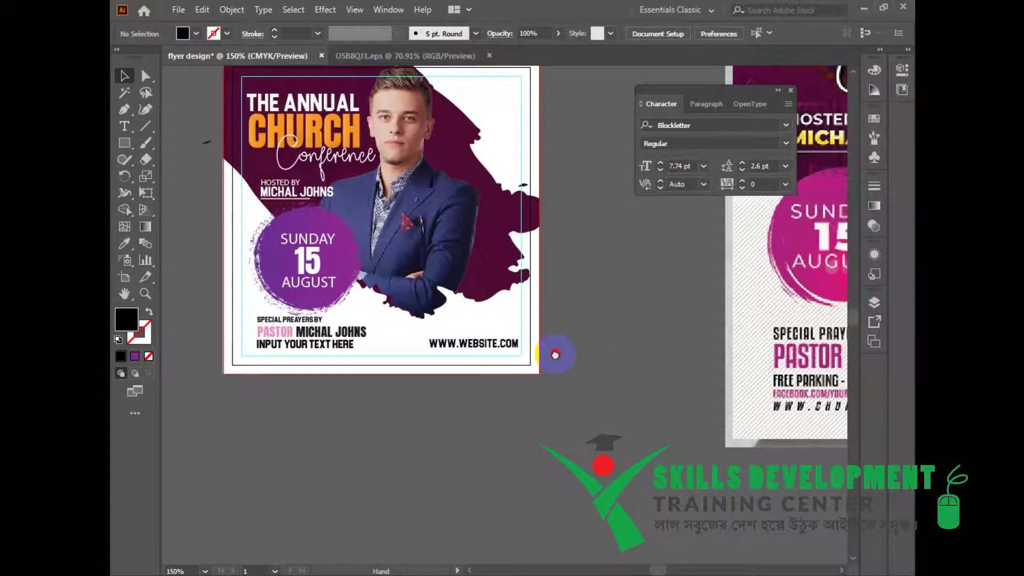
click(491, 347)
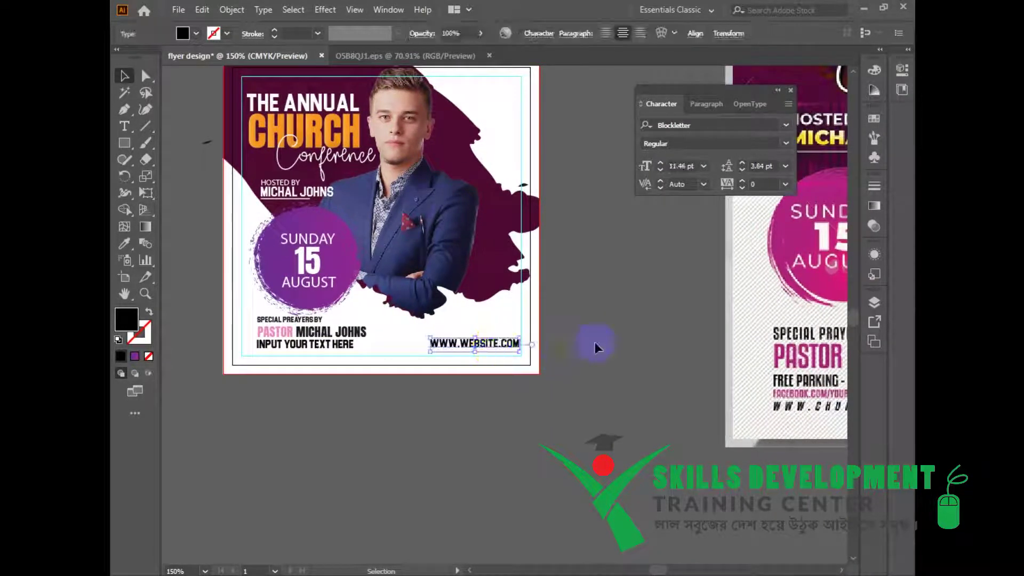
click(567, 348)
scroll(567, 351, left, 1)
click(503, 341)
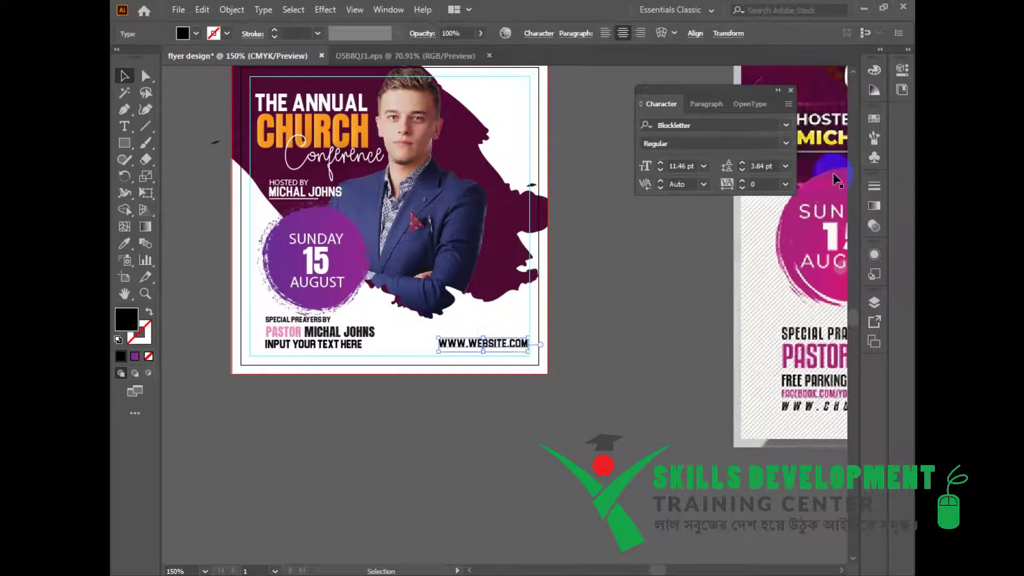
click(785, 124)
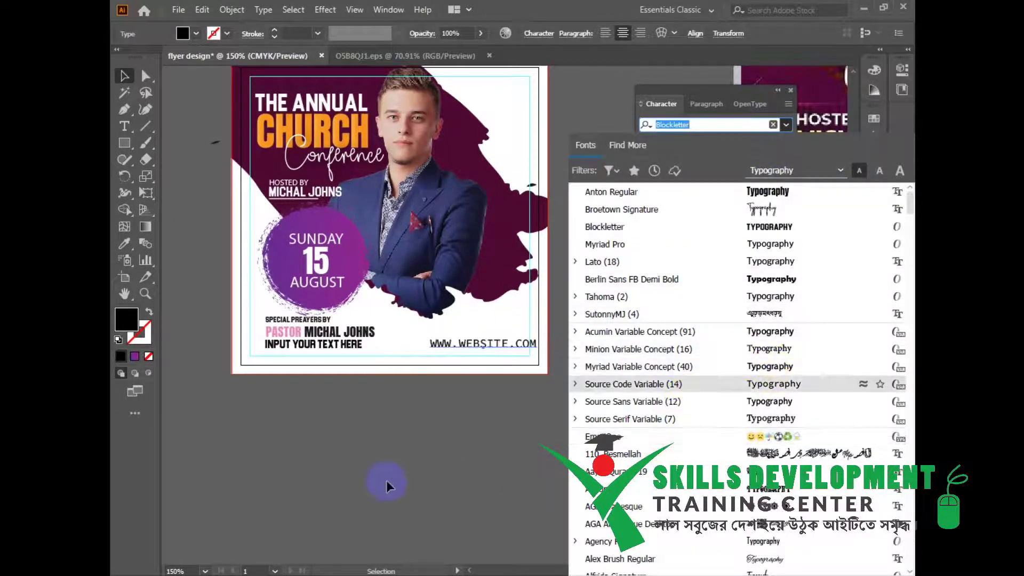
click(490, 446)
drag(604, 384, 427, 370)
drag(499, 334, 643, 445)
drag(619, 493, 616, 468)
Delete the stray black shape left of the flyer and recentre the view.
click(234, 192)
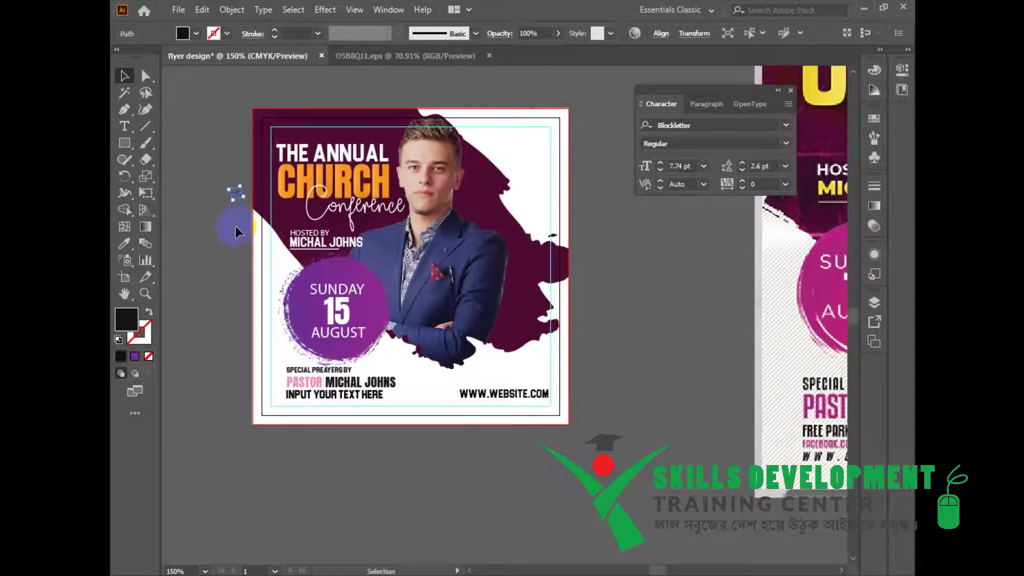
key(Delete)
drag(204, 248, 255, 239)
drag(258, 372, 199, 349)
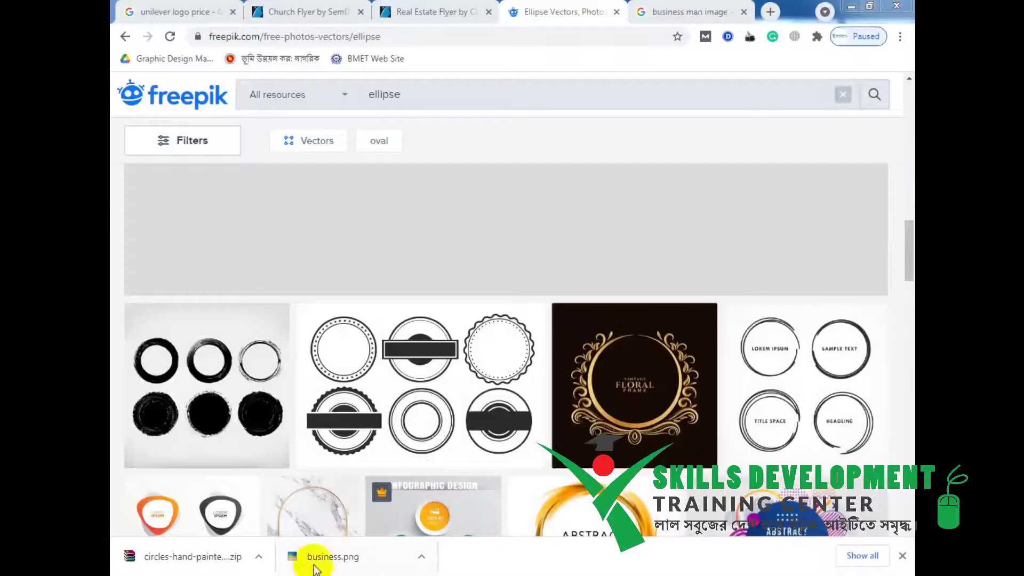
Search Freepik for 'abstract background', correcting the misspelled search term.
double_click(438, 107)
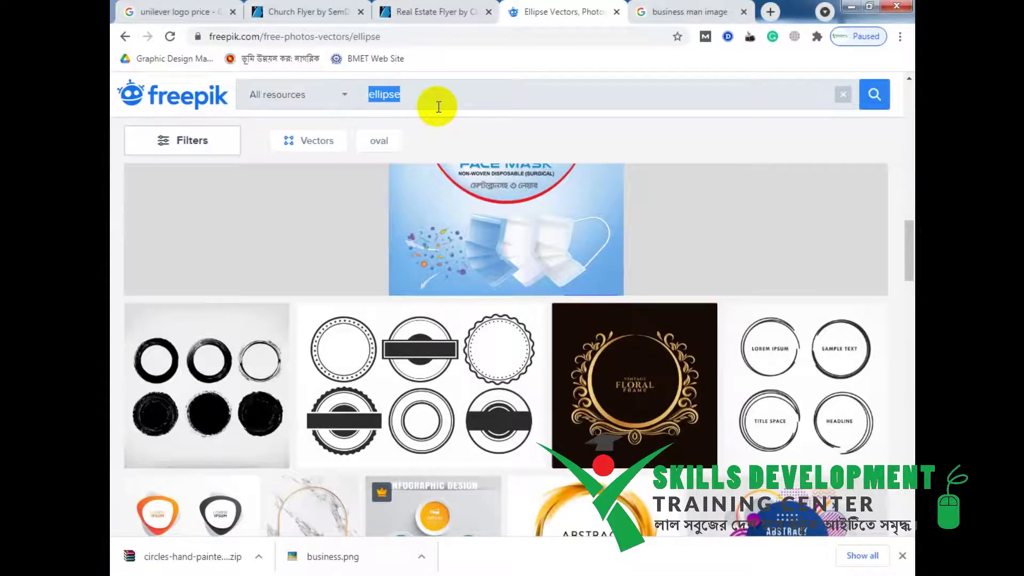
text(ABSTRACT )
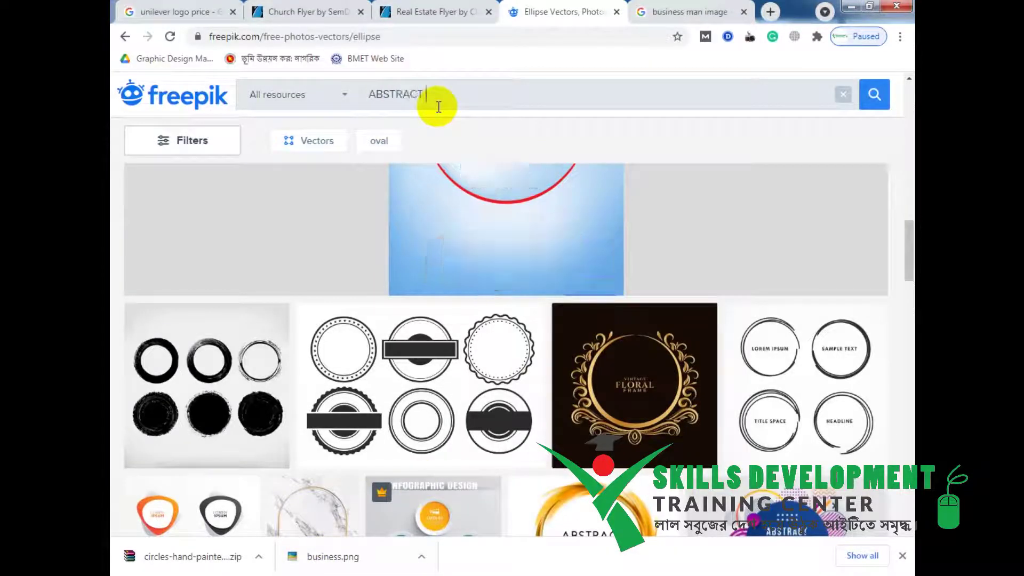
text(BR)
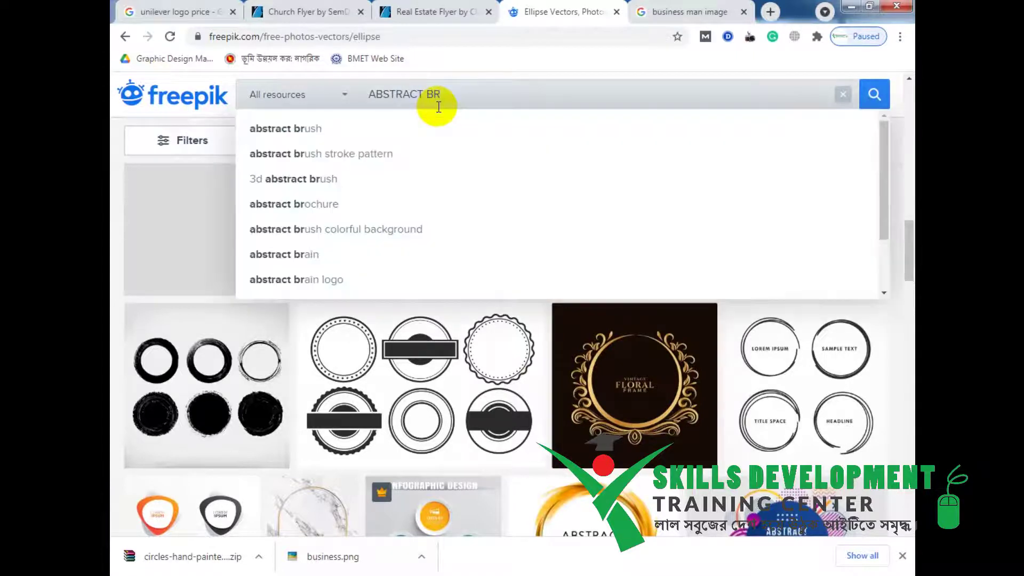
text(ACKGROUON)
key(BackSpace)
key(BackSpace)
text(ND)
key(Return)
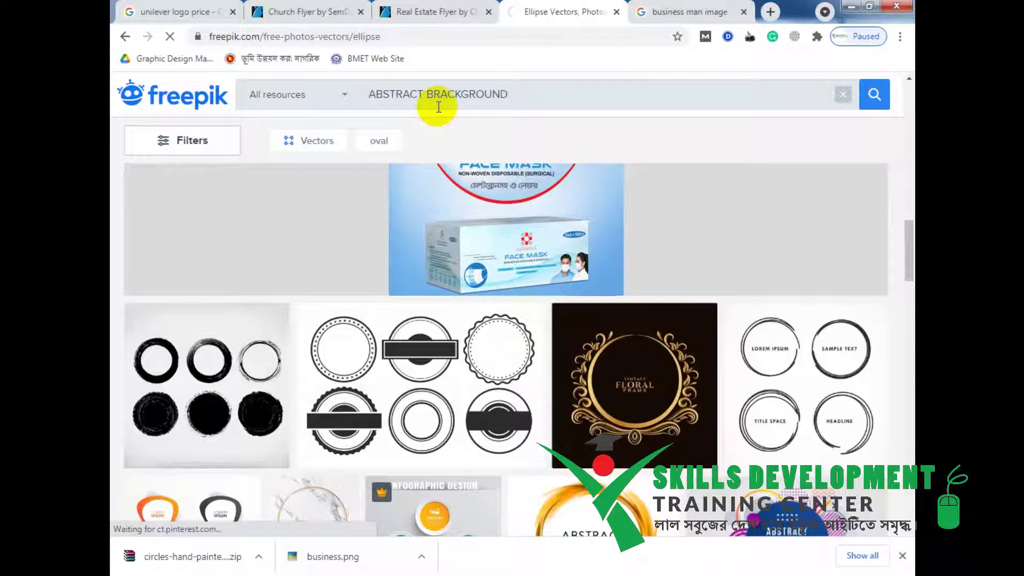
right_click(472, 91)
click(534, 103)
Open the Geometric Abstract Shapes vector and start its free download.
click(770, 7)
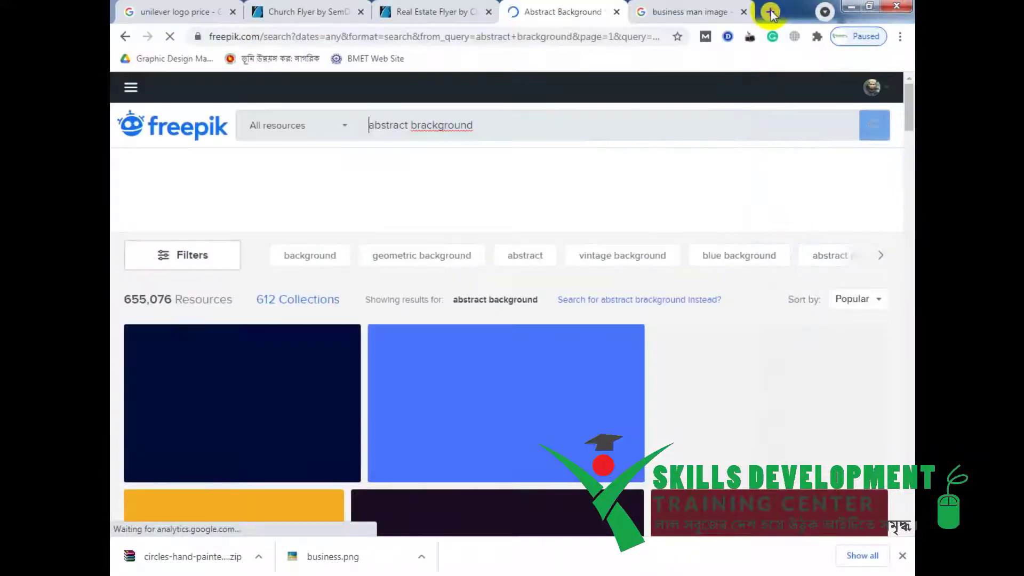
scroll(320, 354, down, 10)
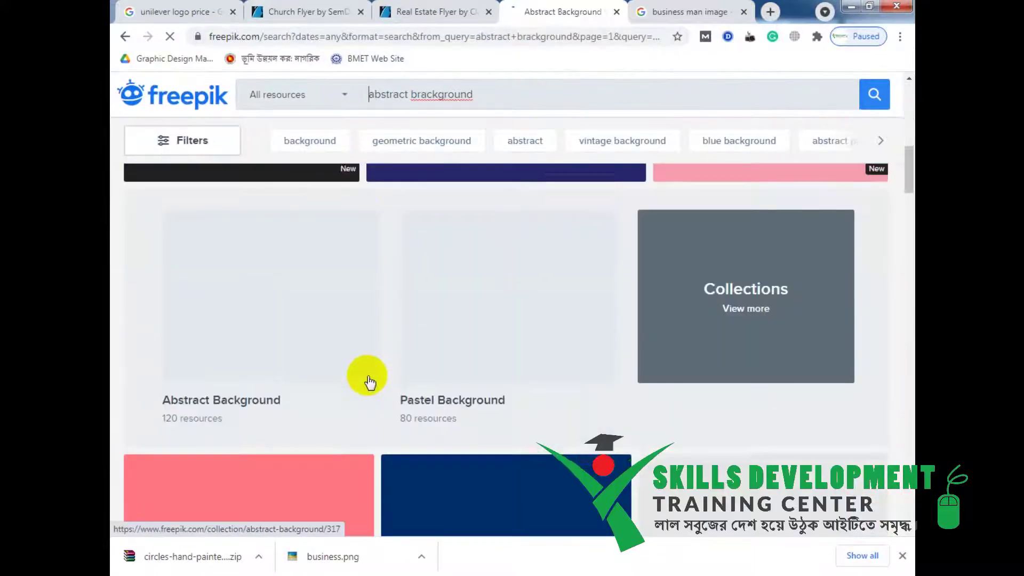
scroll(365, 377, up, 6)
scroll(506, 373, down, 3)
scroll(286, 365, up, 2)
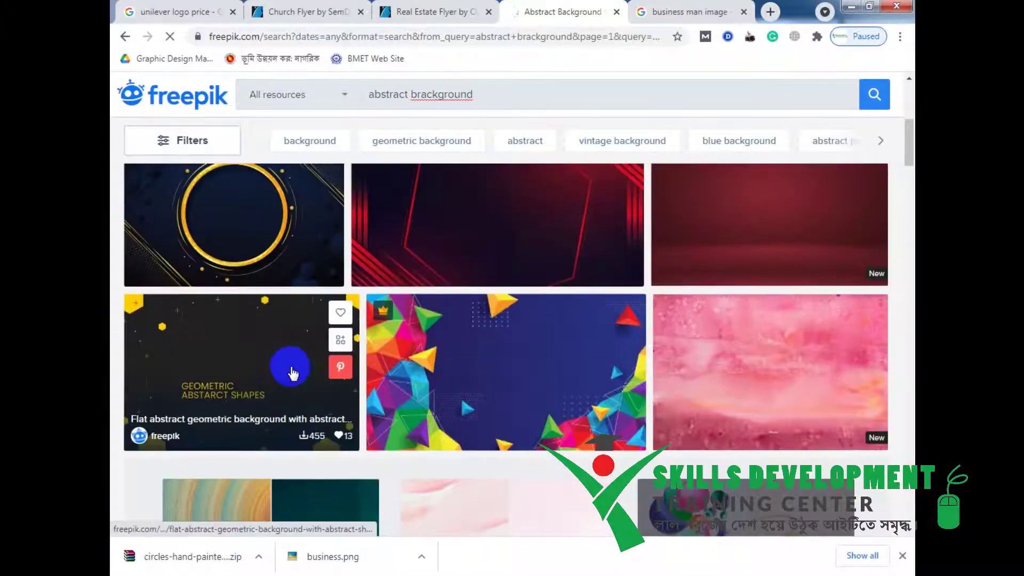
click(260, 364)
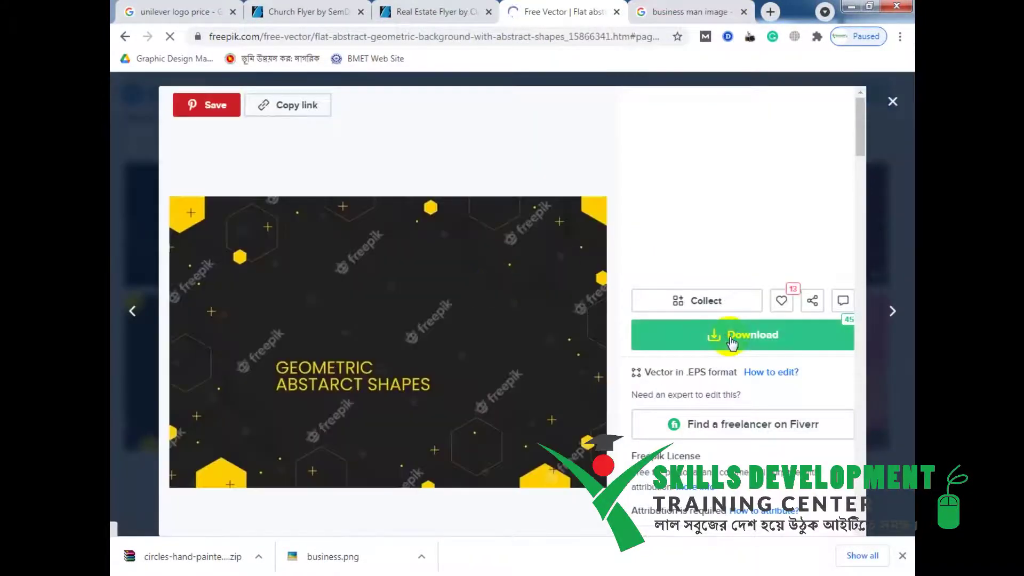
click(732, 344)
click(740, 514)
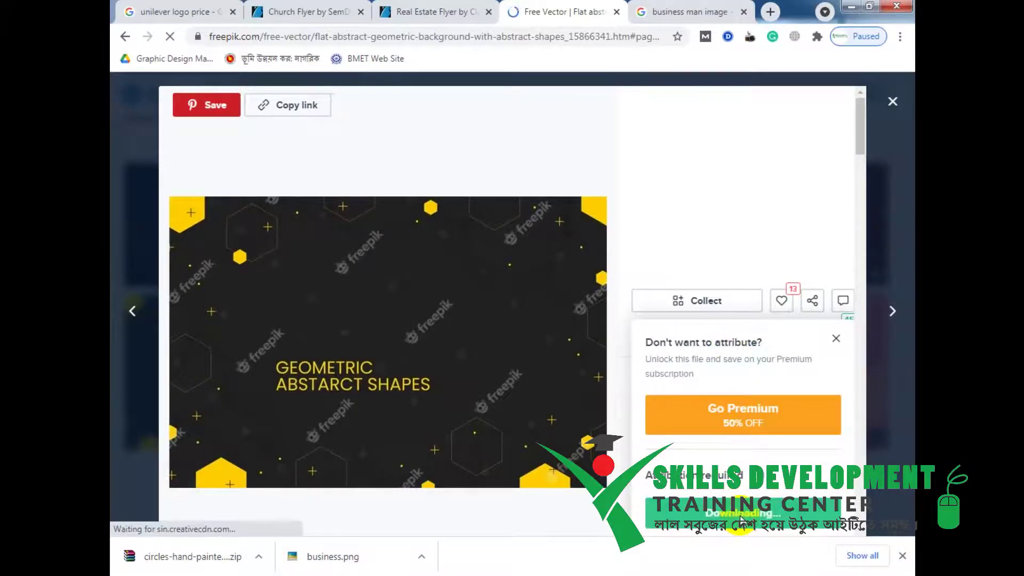
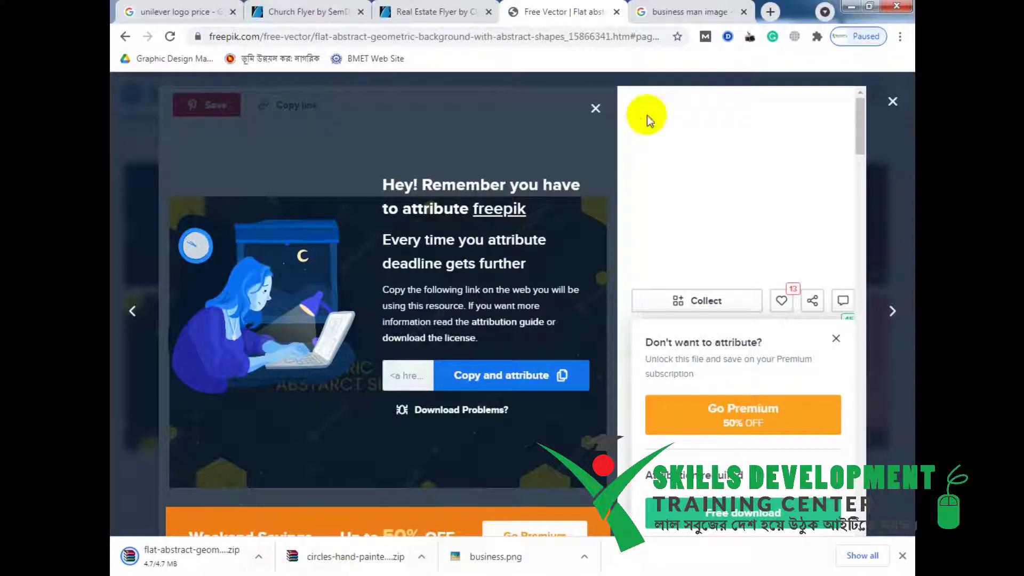
Close the 'business man image' tab and show the downloaded geometric background zip in its folder.
click(743, 12)
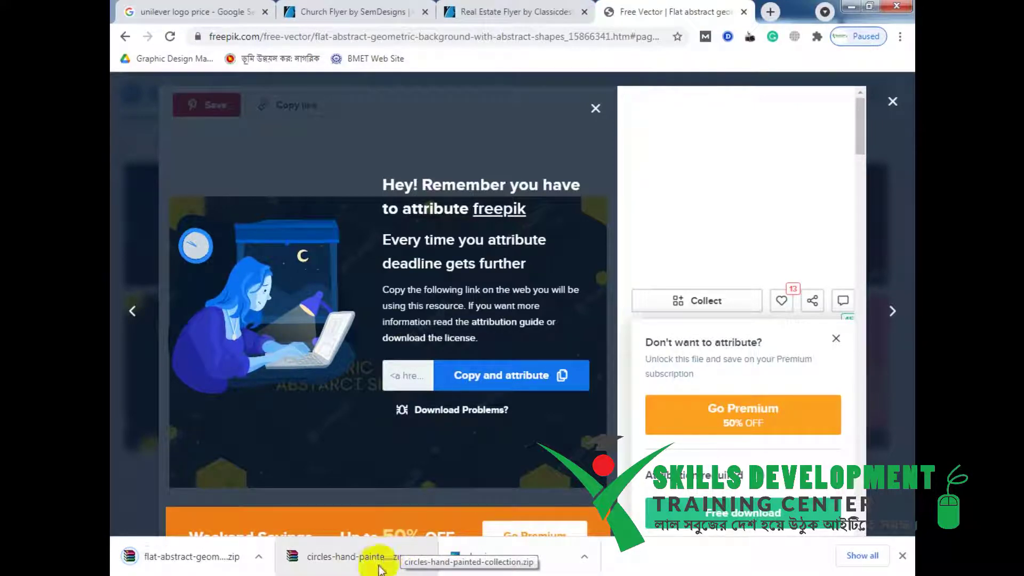
click(259, 558)
click(379, 517)
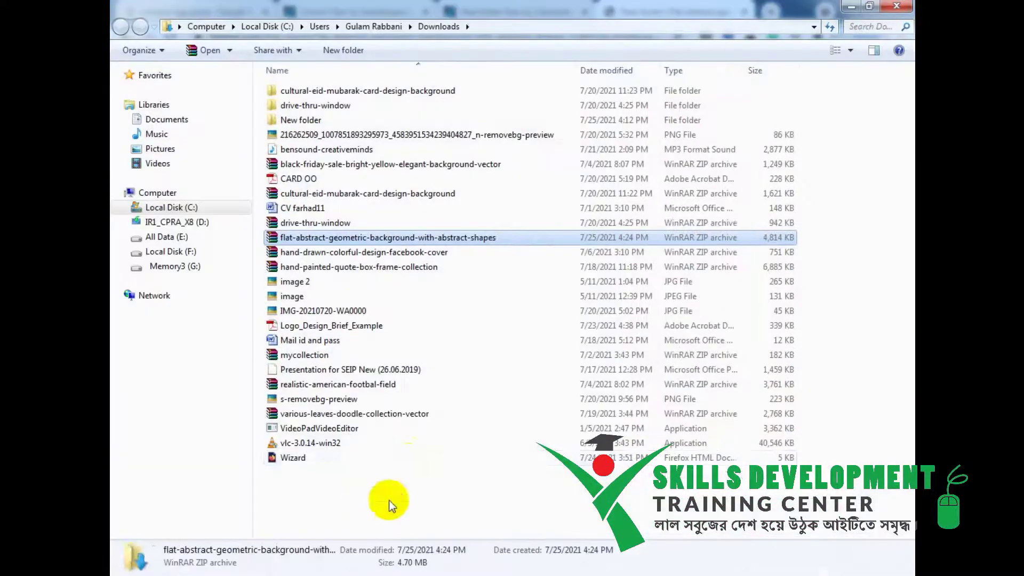
Paste the background zip into New folder and extract its files there.
double_click(276, 123)
right_click(504, 381)
click(517, 271)
right_click(324, 301)
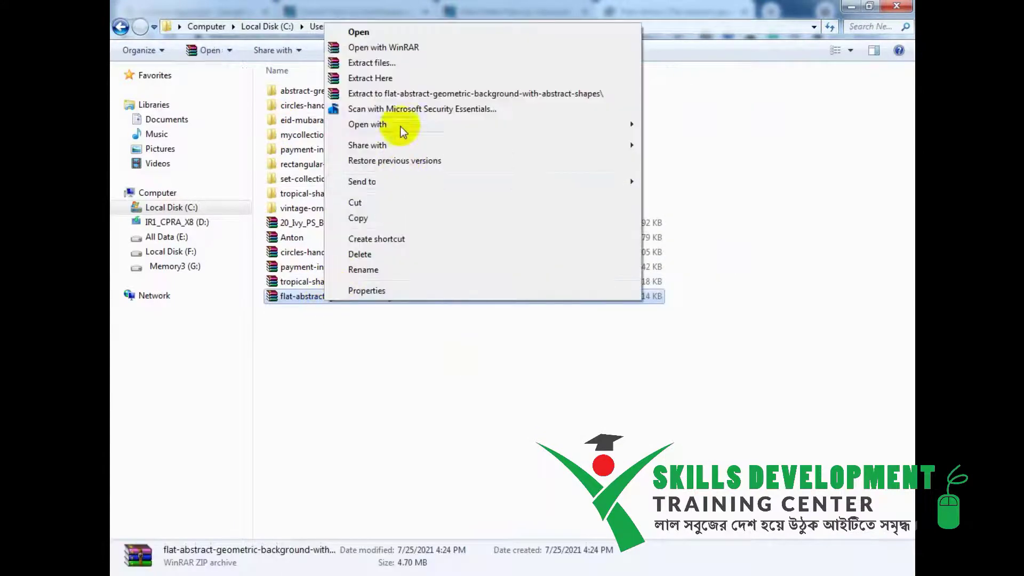
click(406, 62)
click(563, 434)
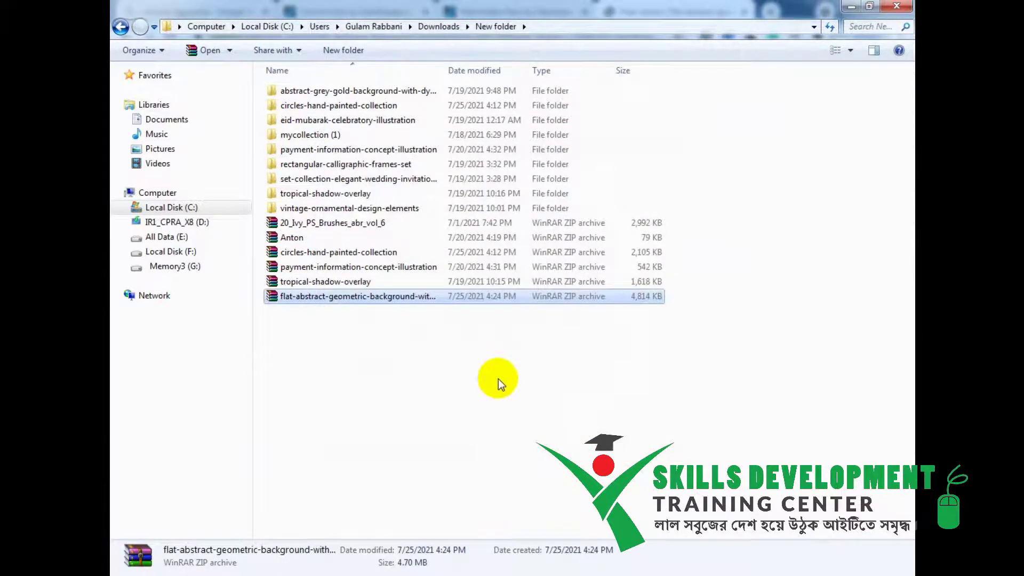
Open the extracted 5672657 artwork with Adobe Illustrator 2020.
double_click(300, 134)
right_click(296, 123)
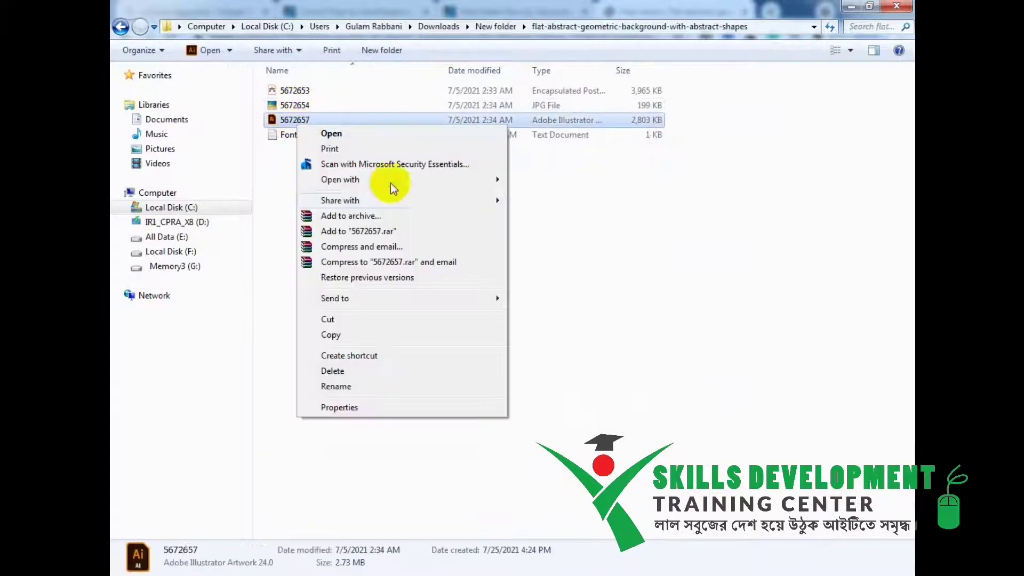
mouse_move(478, 180)
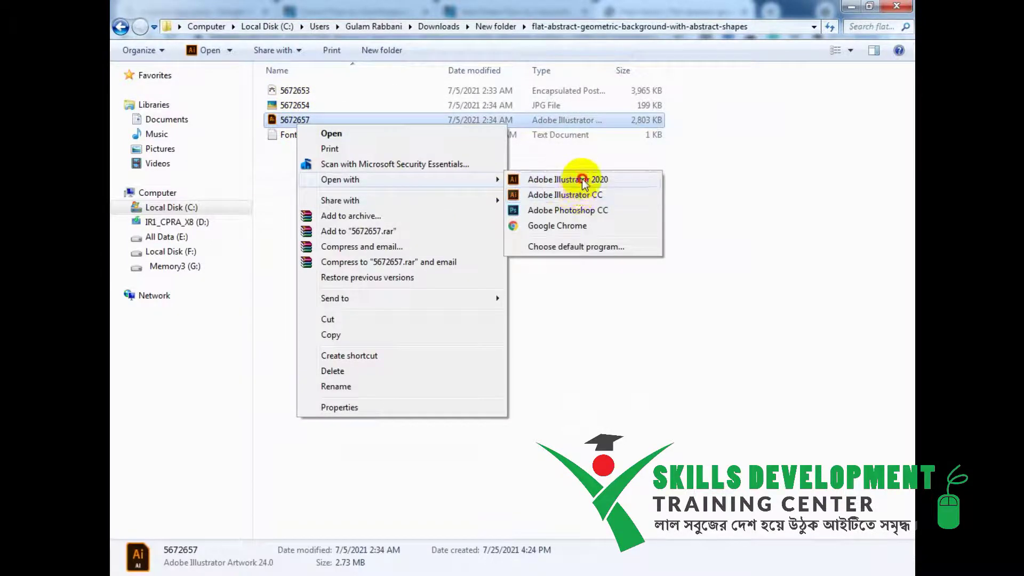
click(581, 179)
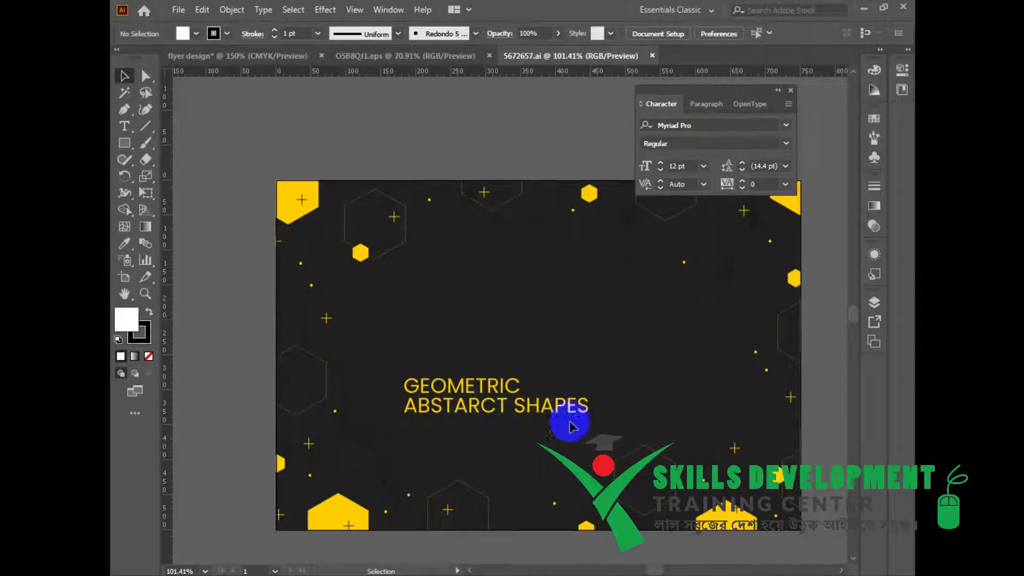
Ungroup the background artwork and delete the GEOMETRIC ABSTARCT SHAPES title.
scroll(548, 425, down, 1)
right_click(451, 266)
drag(408, 278, 644, 483)
click(484, 376)
click(417, 448)
key(Delete)
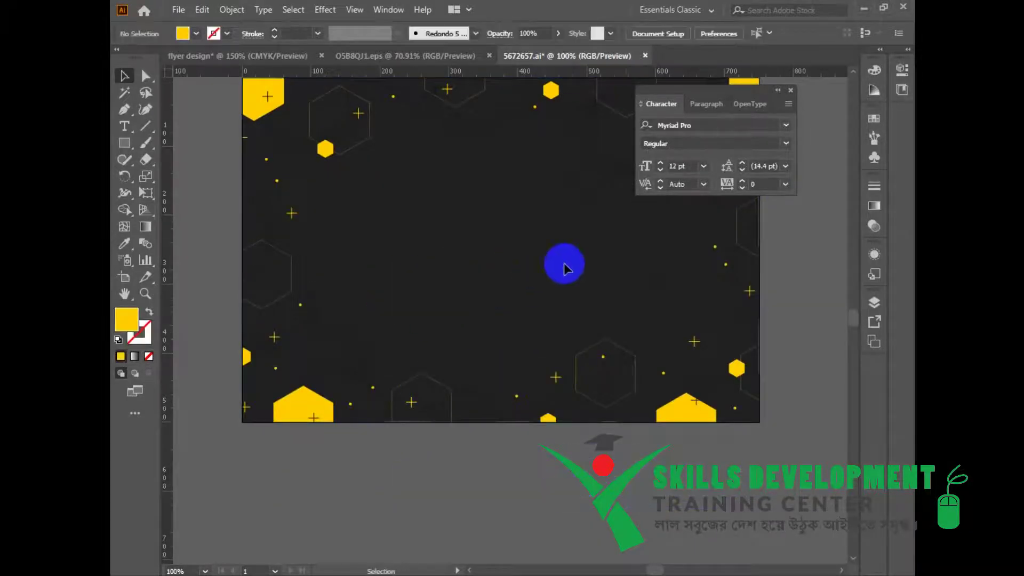
Realign the background, unlock the BACKGROUND layer, and drag the artwork onto the flyer document.
click(533, 284)
drag(590, 407, 480, 112)
drag(575, 311, 531, 244)
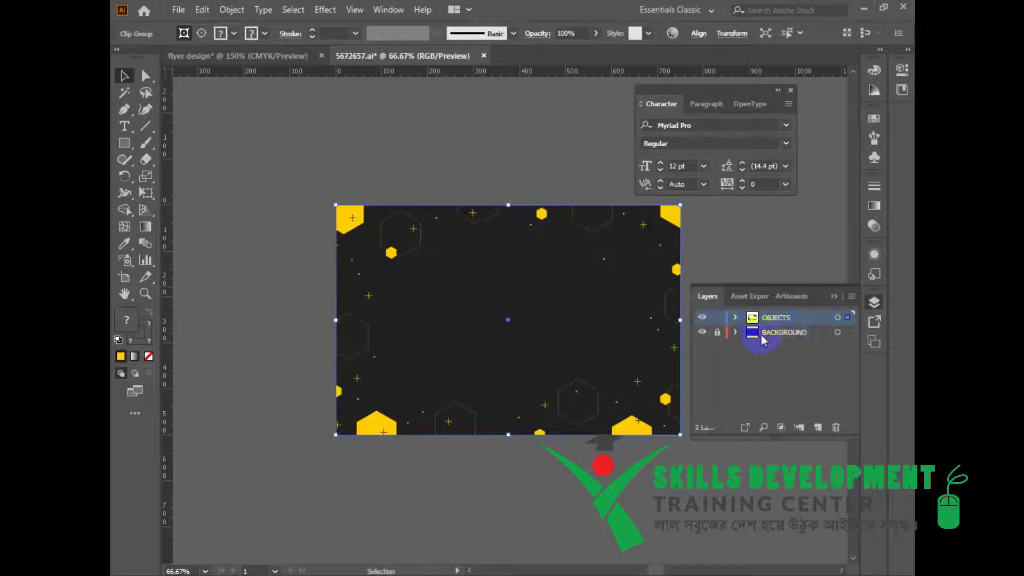
click(717, 332)
drag(309, 168, 744, 457)
drag(511, 169, 410, 375)
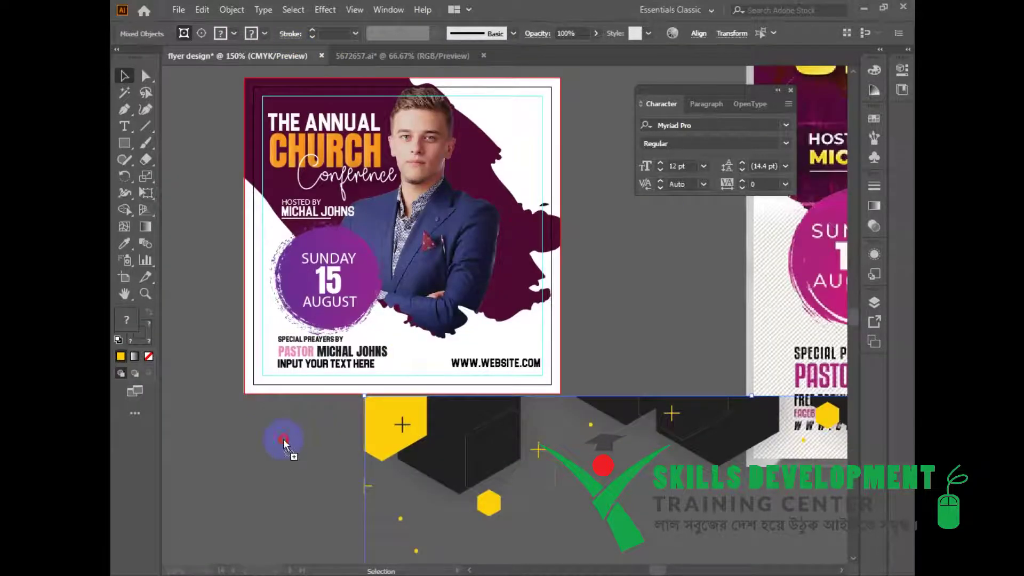
Drop the background into the flyer document and delete the extra hexagon group on the right.
drag(284, 439, 284, 439)
click(669, 505)
key(Delete)
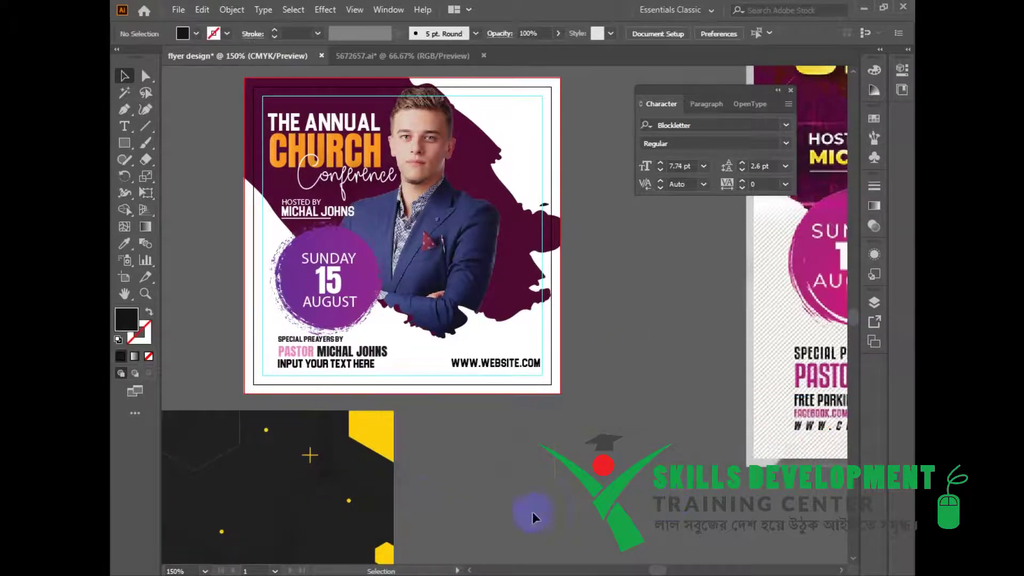
drag(459, 478, 606, 355)
Scale and position the dark hexagon background to cover the whole flyer artboard.
click(367, 478)
alt+shift+drag(541, 289, 401, 414)
ctrl+alt+click(404, 414)
drag(425, 380, 542, 254)
drag(538, 291, 449, 516)
drag(392, 525, 564, 343)
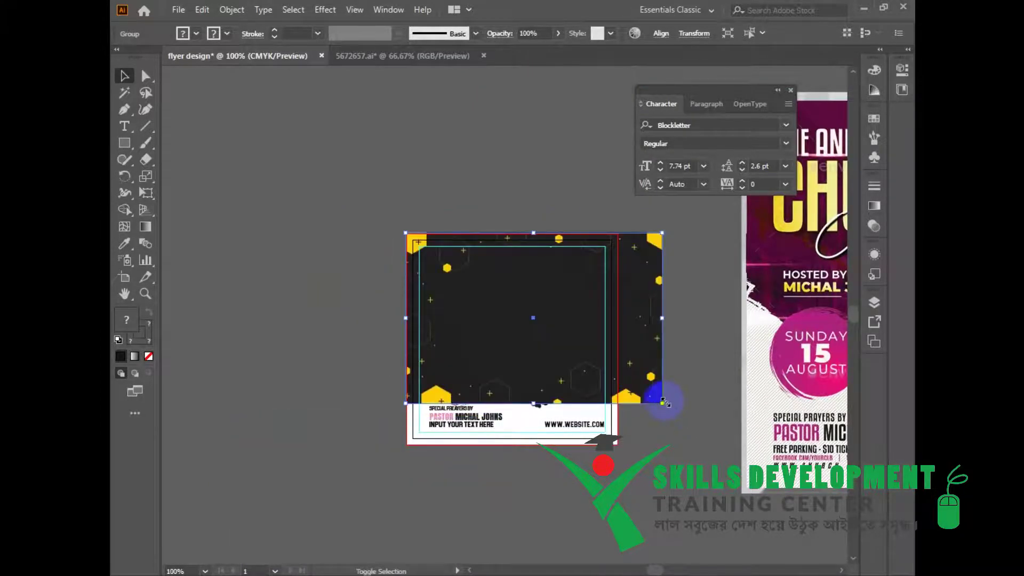
drag(690, 393, 655, 394)
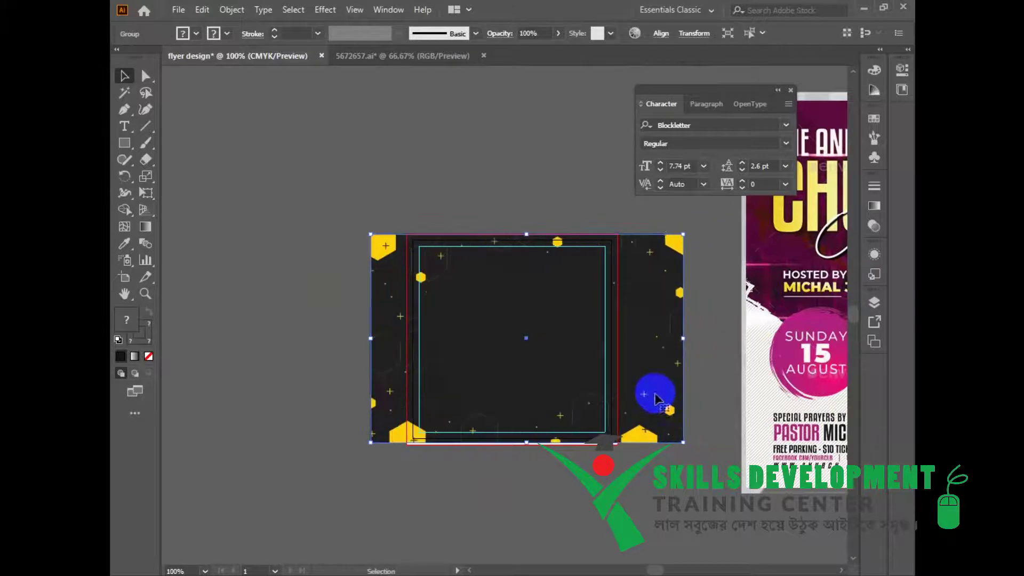
drag(683, 442, 685, 411)
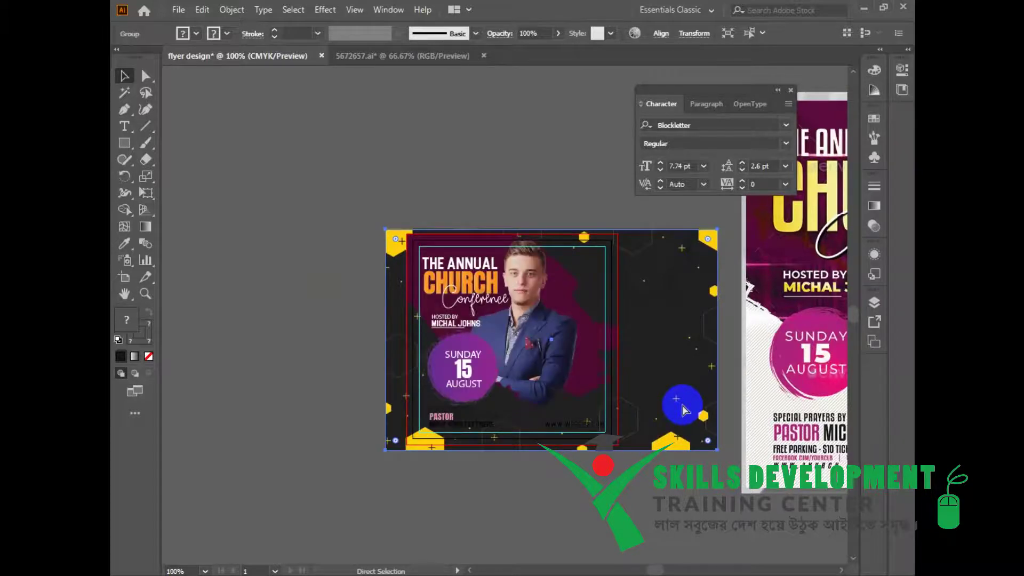
scroll(584, 401, up, 2)
click(361, 348)
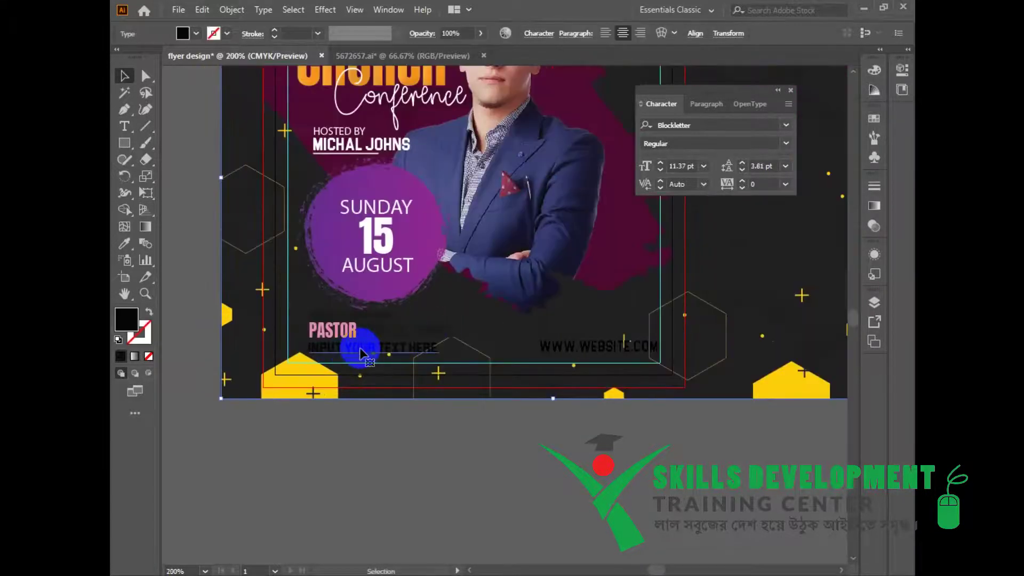
Make the INPUT YOUR TEXT HERE line white.
shift+click(356, 317)
right_click(407, 331)
click(392, 465)
click(407, 353)
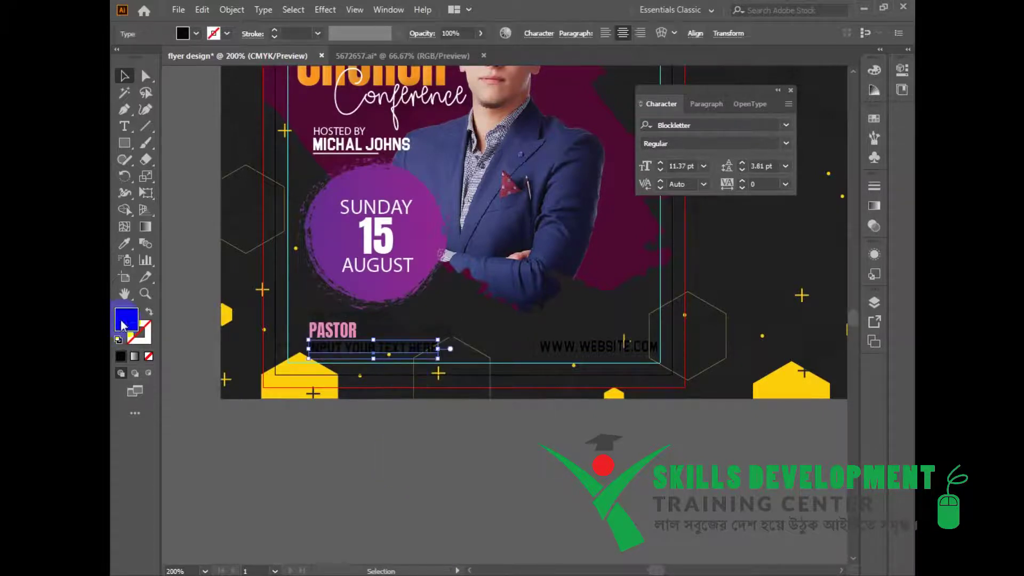
double_click(126, 321)
click(261, 114)
click(573, 119)
click(593, 447)
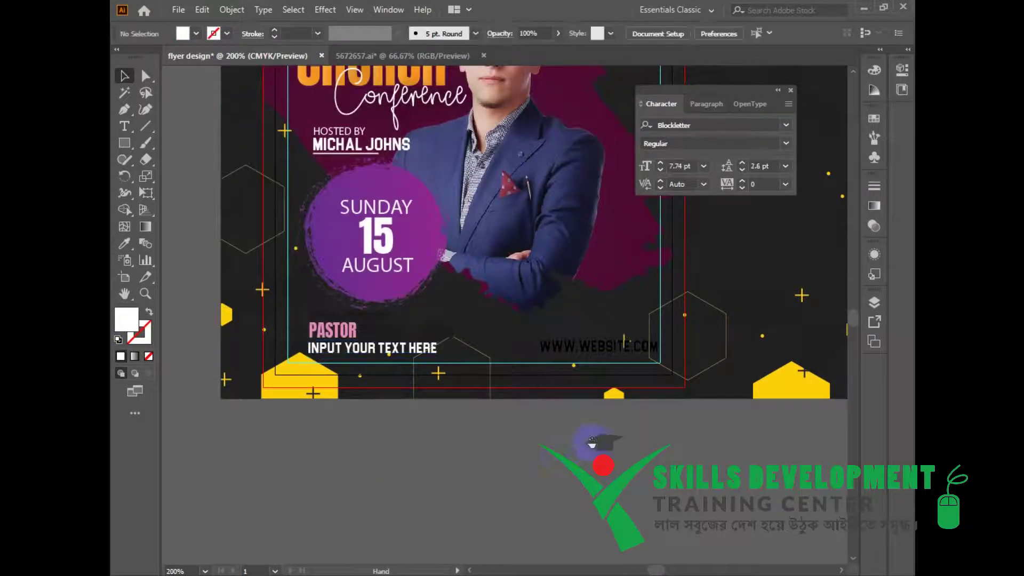
drag(593, 447, 570, 482)
click(420, 367)
double_click(352, 368)
double_click(343, 365)
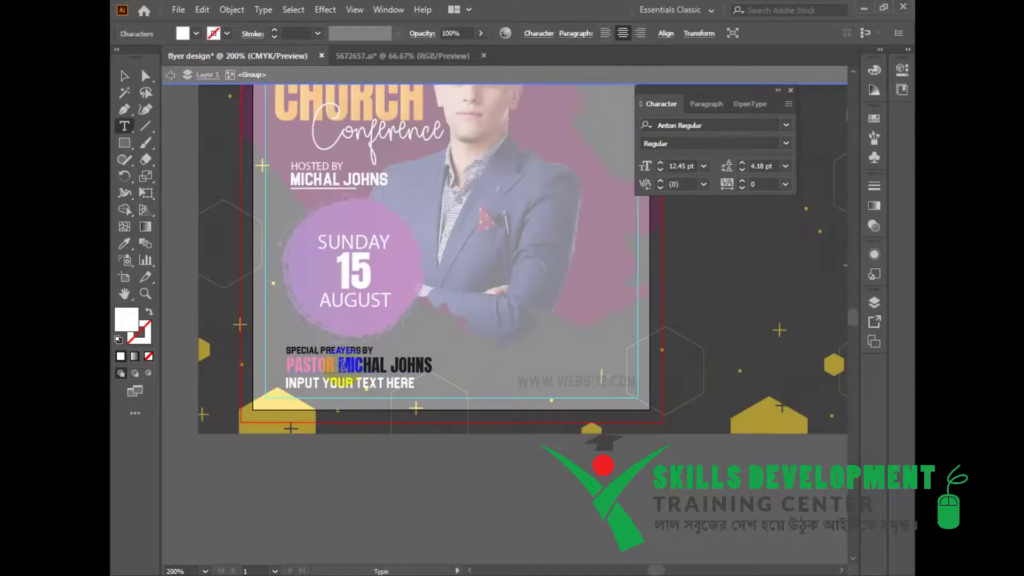
drag(338, 364, 526, 372)
double_click(126, 320)
click(258, 115)
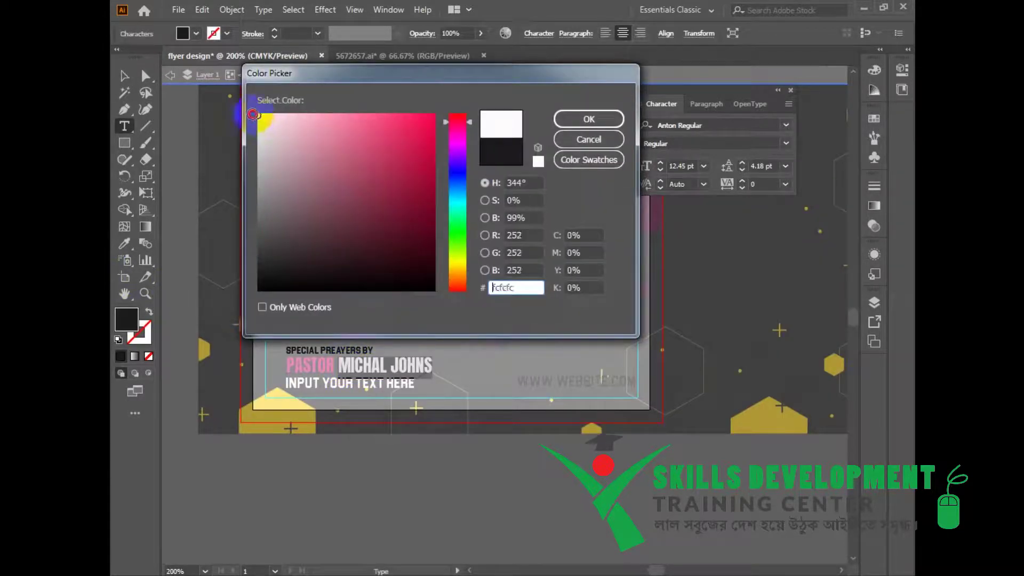
click(604, 122)
double_click(314, 348)
double_click(127, 320)
click(592, 120)
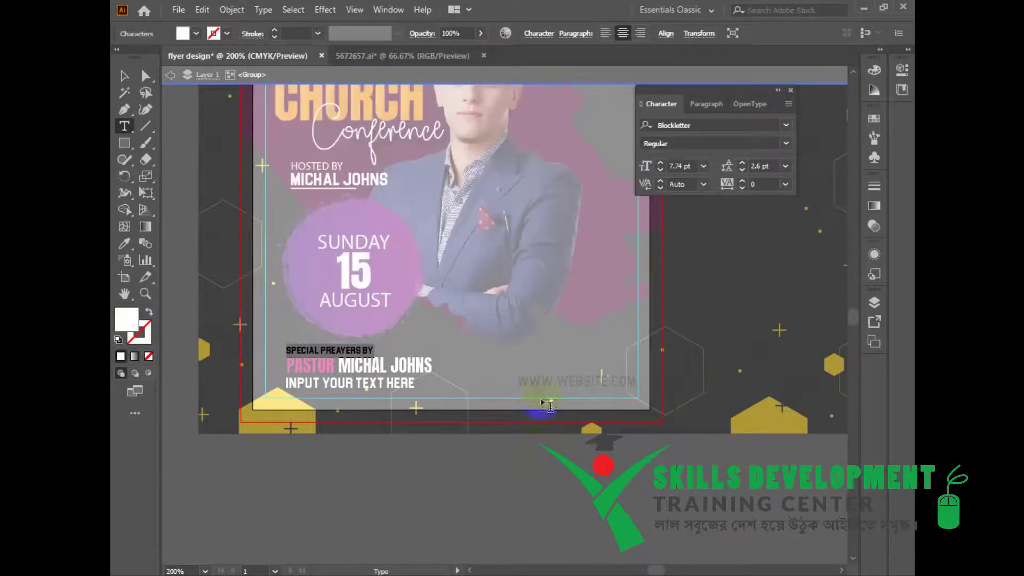
key(Escape)
double_click(571, 384)
right_click(571, 384)
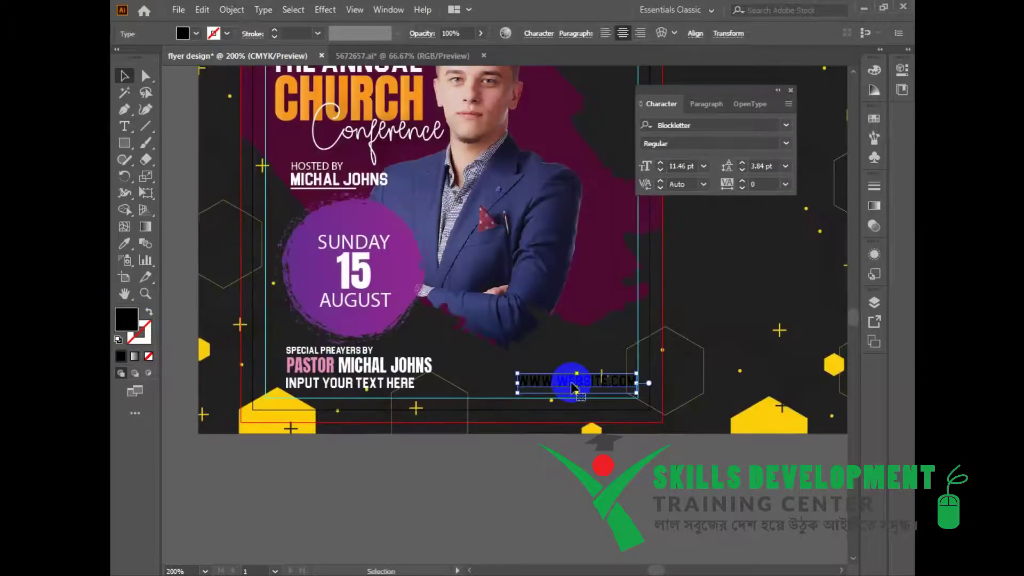
double_click(127, 320)
drag(288, 143, 245, 110)
click(589, 121)
click(531, 363)
drag(531, 365, 532, 403)
click(528, 457)
click(649, 461)
click(651, 465)
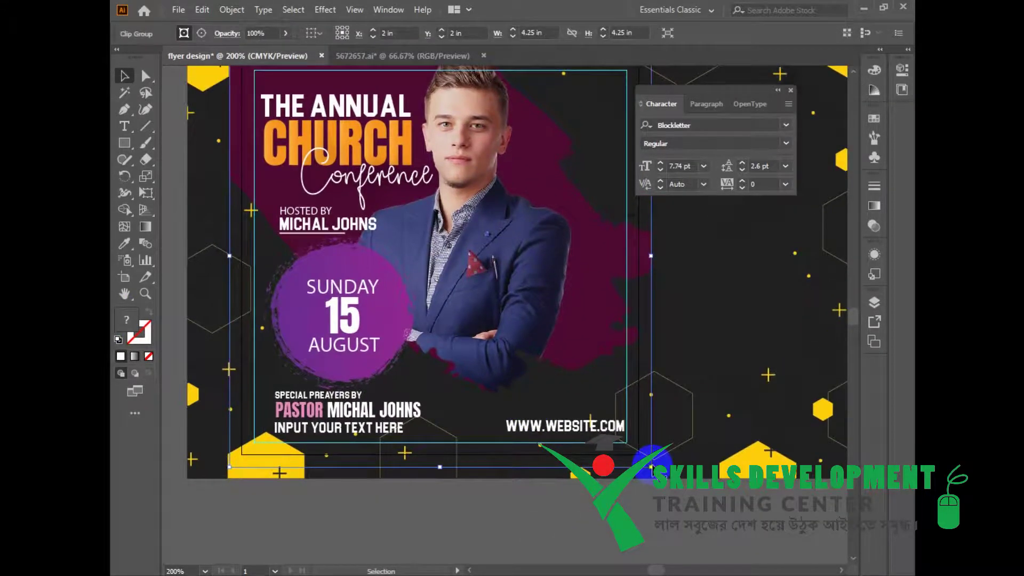
Release the flyer's clipping mask and rearrange the dark background group.
right_click(650, 467)
click(685, 334)
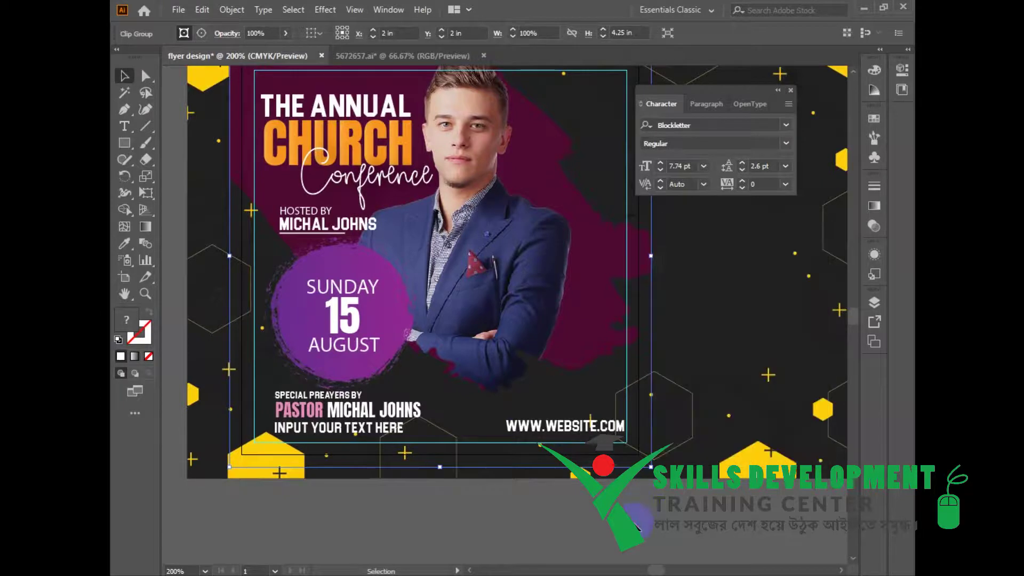
click(648, 467)
mouse_move(643, 488)
mouse_down()
mouse_move(632, 459)
mouse_move(639, 489)
mouse_up()
key(ctrl+z)
click(638, 488)
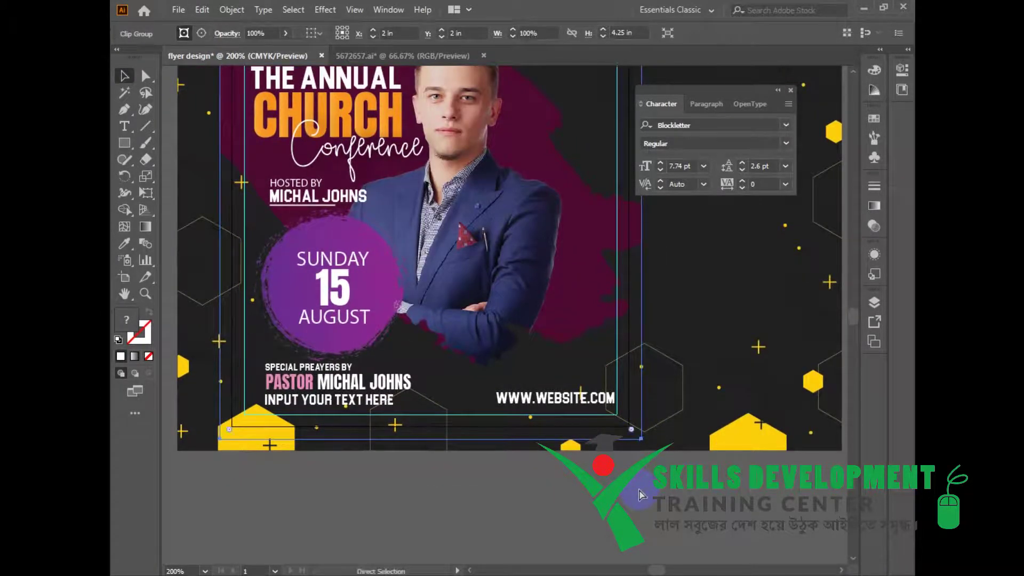
click(623, 441)
key(Delete)
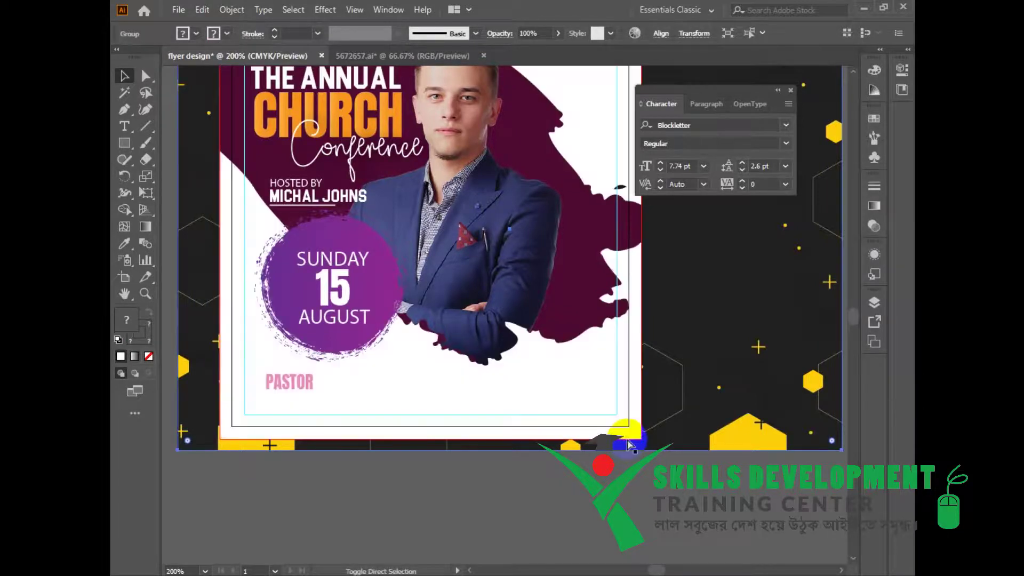
click(620, 487)
Turn the inner white rectangle into a guide with Ctrl+5.
click(583, 350)
click(601, 483)
click(598, 413)
key(ctrl+5)
Bring the outer white rectangle to the front of all the artwork.
click(641, 403)
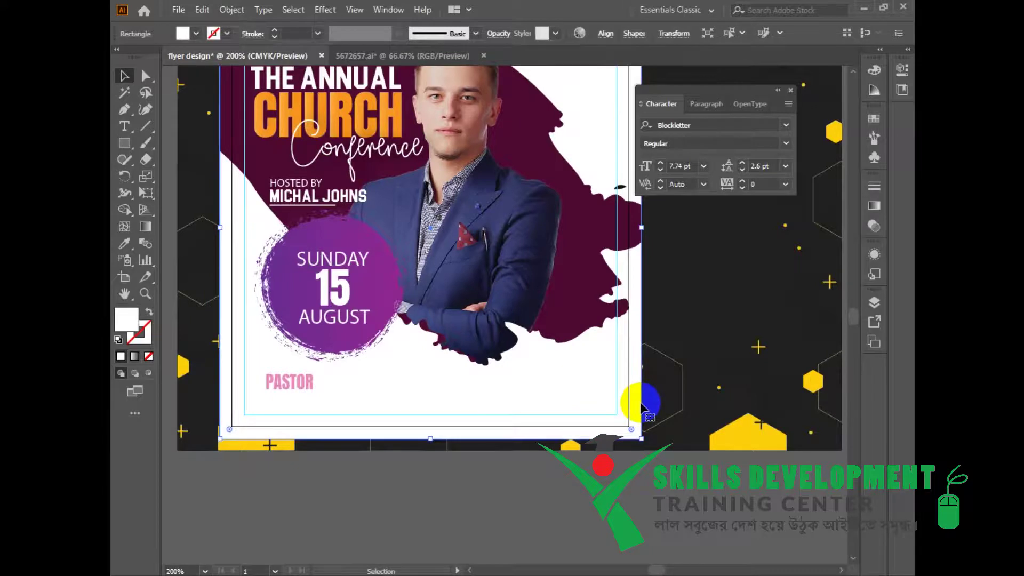
right_click(642, 408)
mouse_move(739, 317)
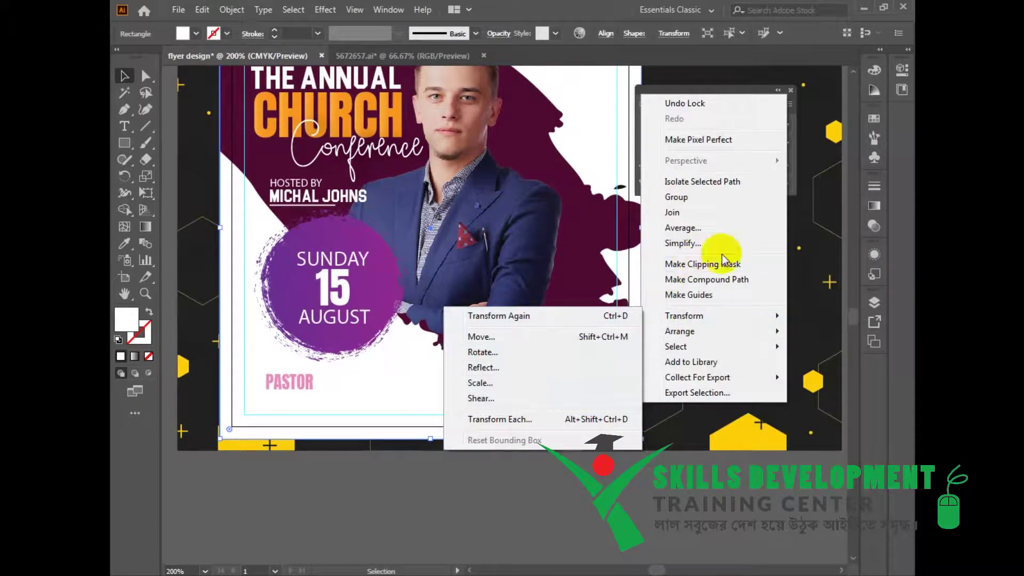
mouse_move(678, 331)
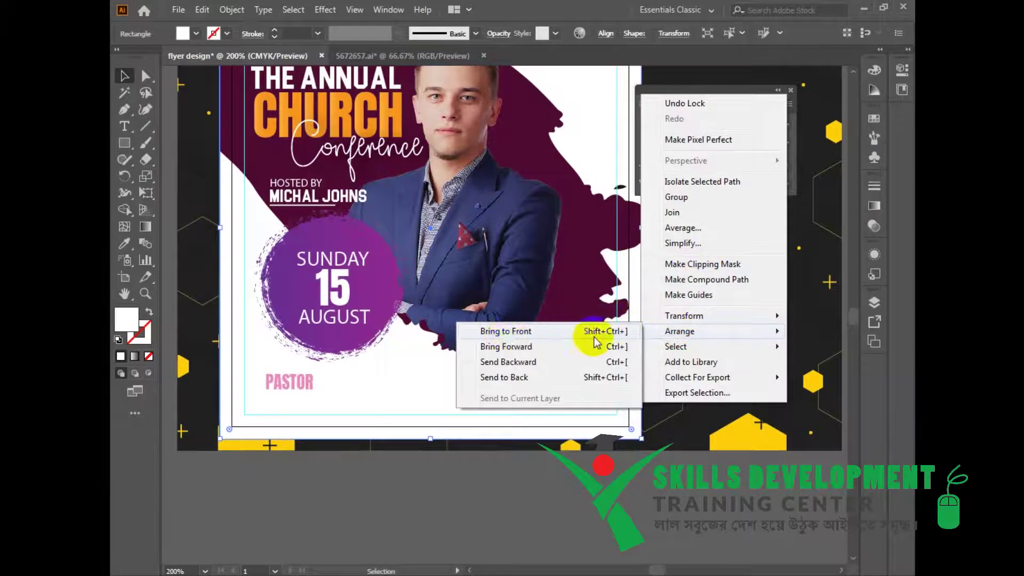
click(594, 337)
Adjust the dark background's stacking order, bringing it forward then back again.
click(735, 419)
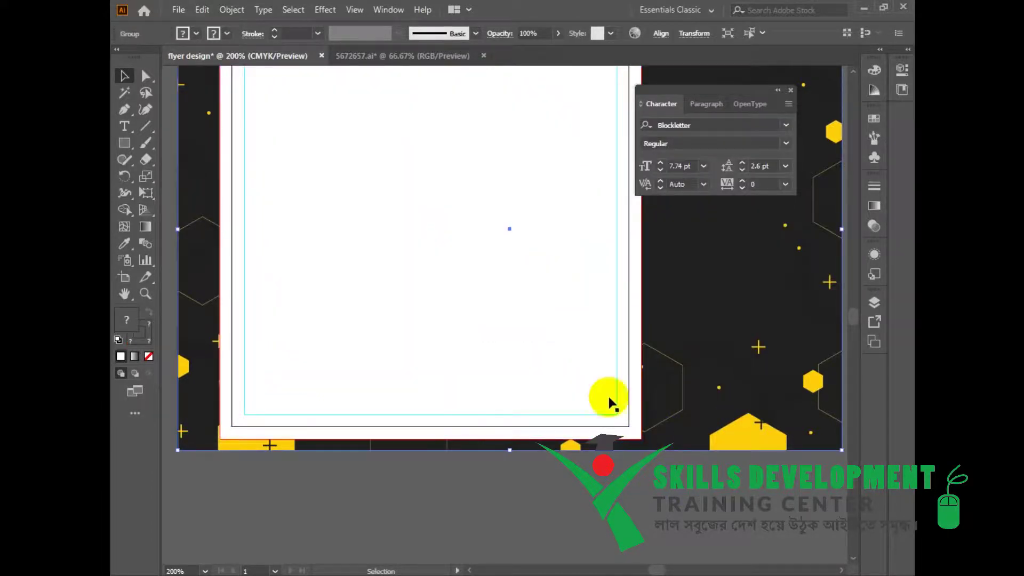
key(ctrl)
key(ctrl+])
key(ctrl+[)
scroll(382, 424, down, 1)
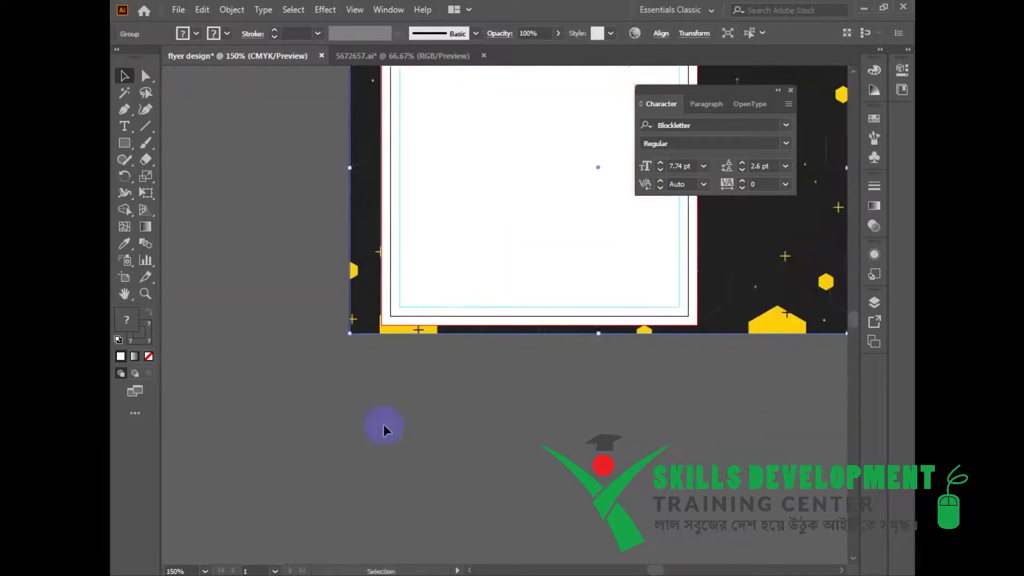
Clip all the flyer artwork to the white square frame with a clipping mask.
drag(480, 282, 423, 407)
drag(249, 112, 762, 484)
right_click(548, 270)
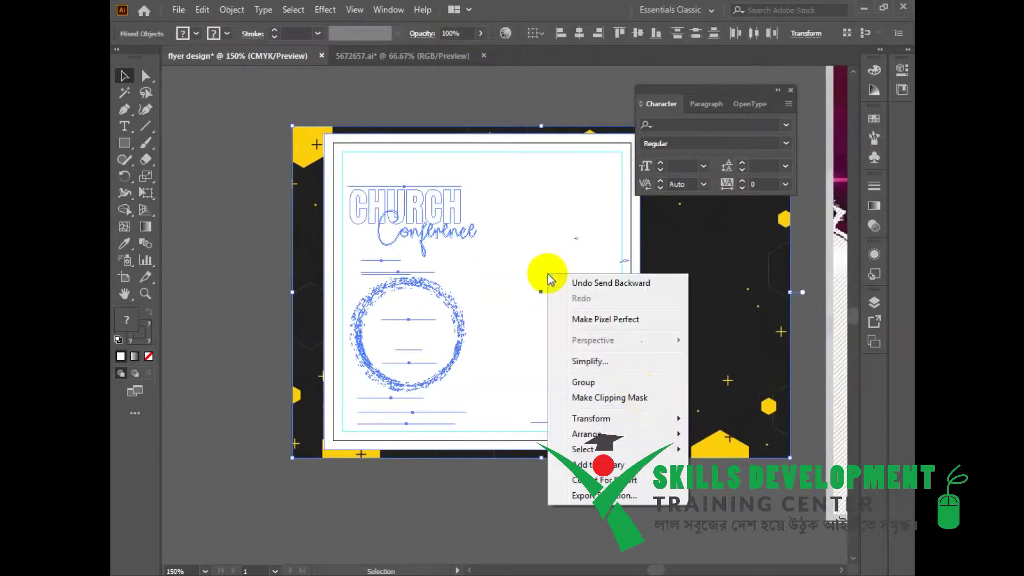
click(637, 393)
key(a)
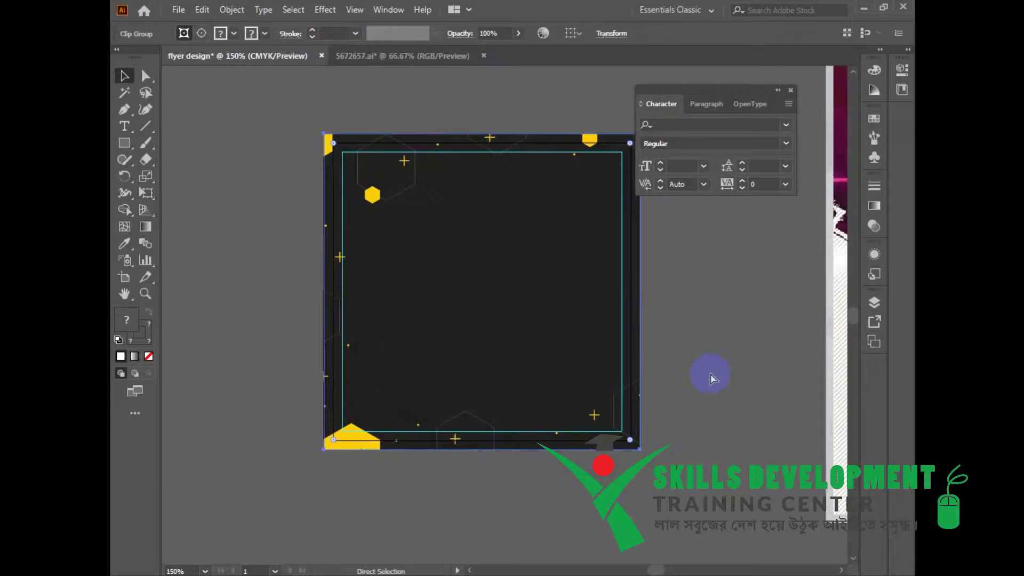
key(ctrl+f)
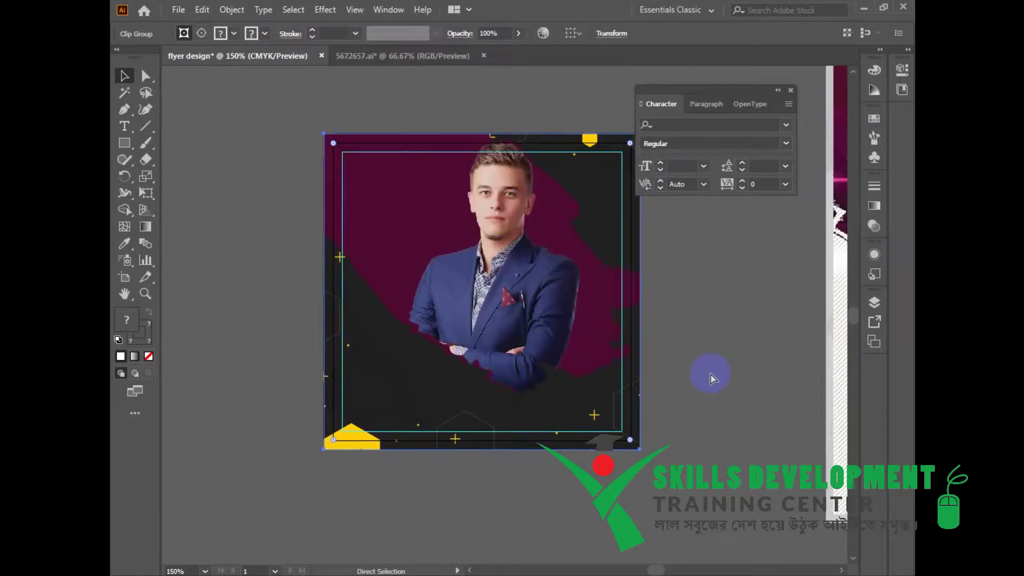
key(ctrl+z)
key(ctrl+z)
key(ctrl+z)
key(ctrl+z)
key(ctrl+z)
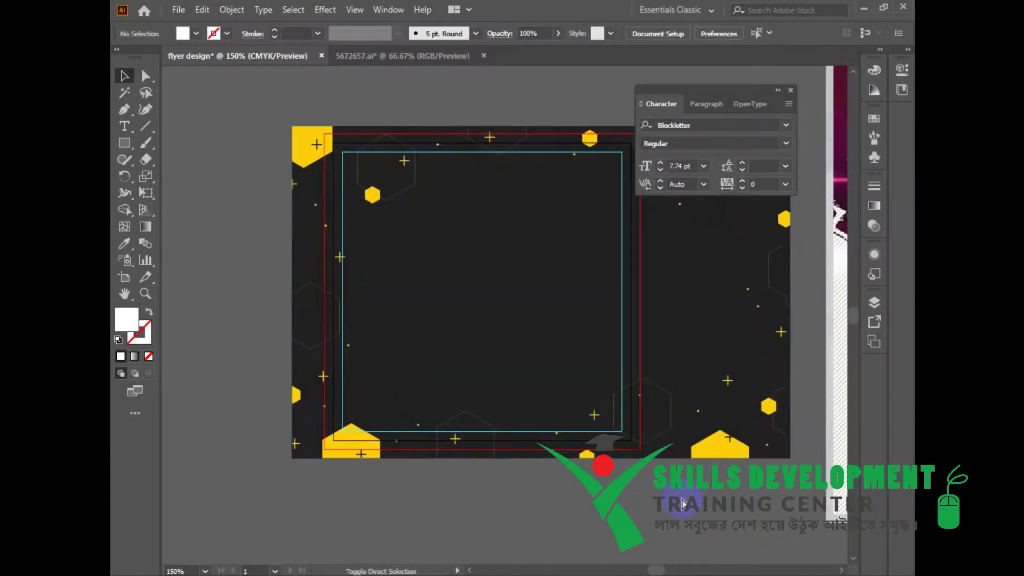
key(ctrl+shift+z)
key(ctrl+shift+z)
key(ctrl+shift+z)
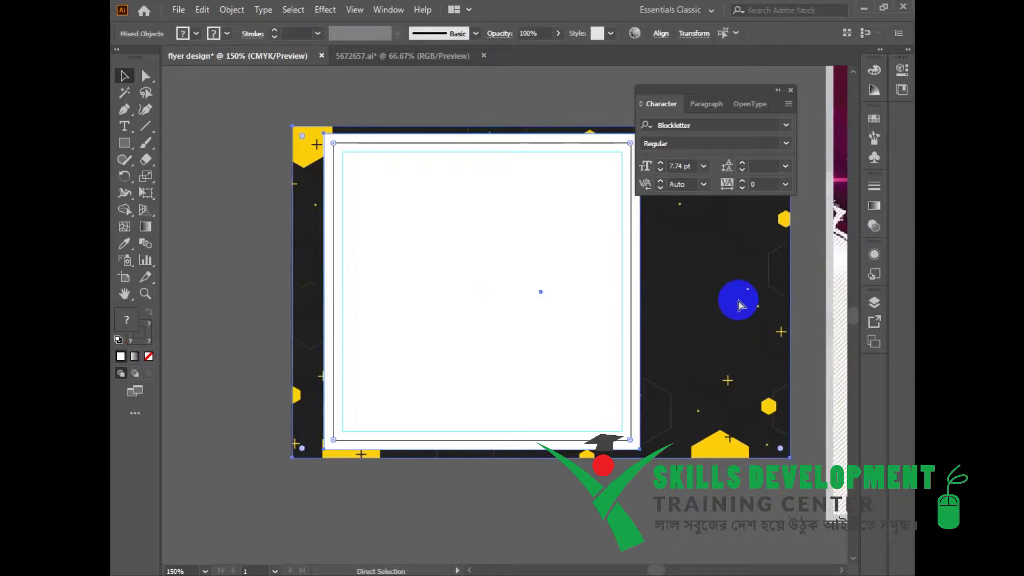
Group all the flyer's objects together.
drag(668, 330, 633, 337)
drag(270, 122, 684, 518)
right_click(500, 299)
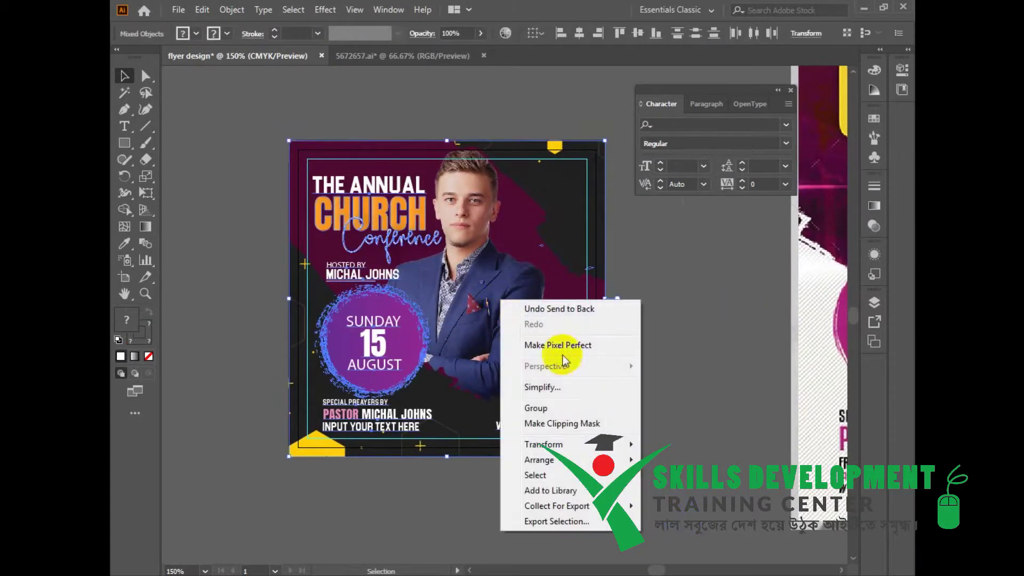
click(555, 408)
click(672, 246)
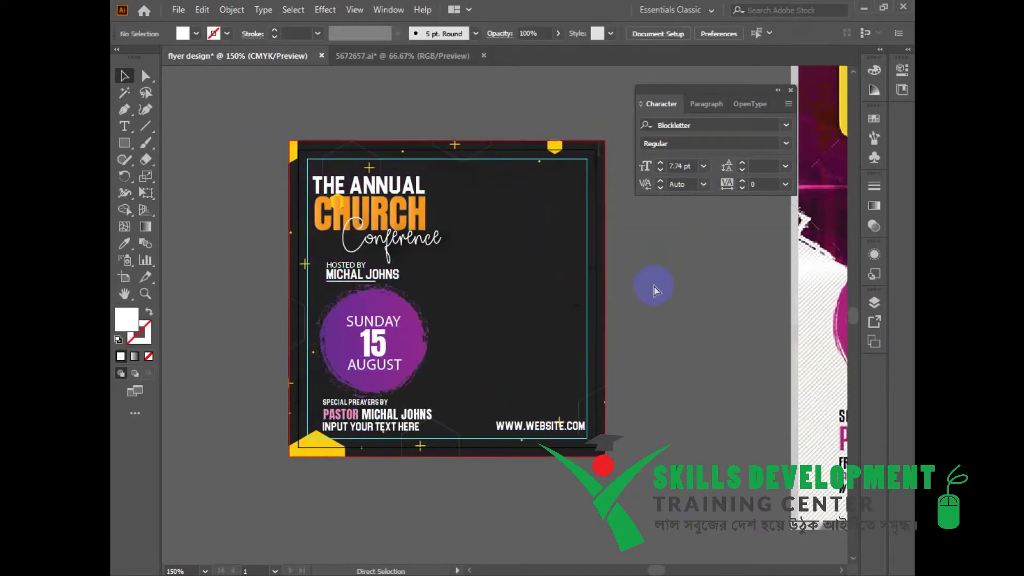
Check the artwork in Outline view, then view the flyer at 100% zoom.
key(ctrl+y)
key(ctrl+z)
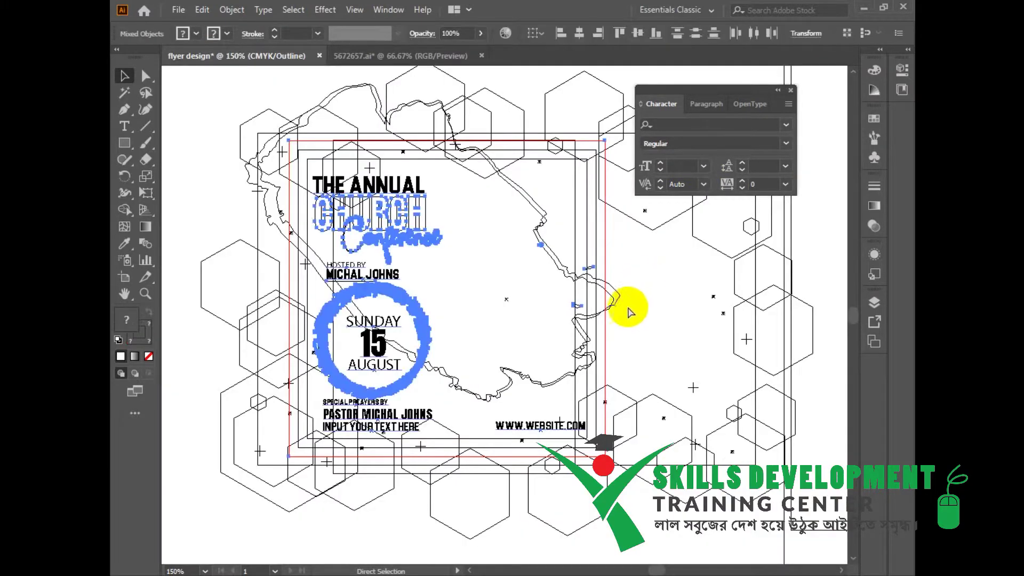
key(ctrl+y)
click(674, 325)
click(790, 90)
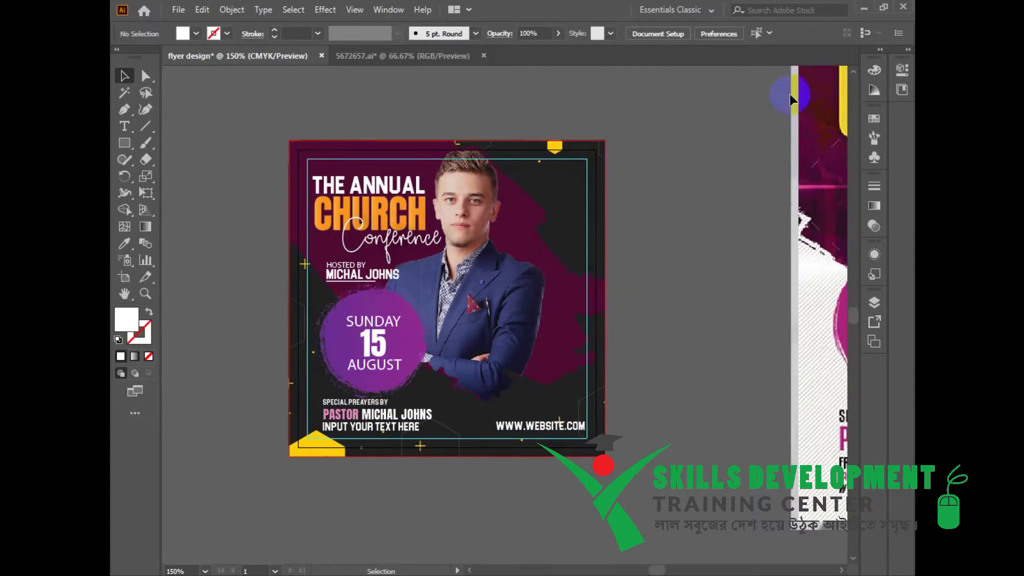
drag(661, 309, 548, 297)
key(ctrl+1)
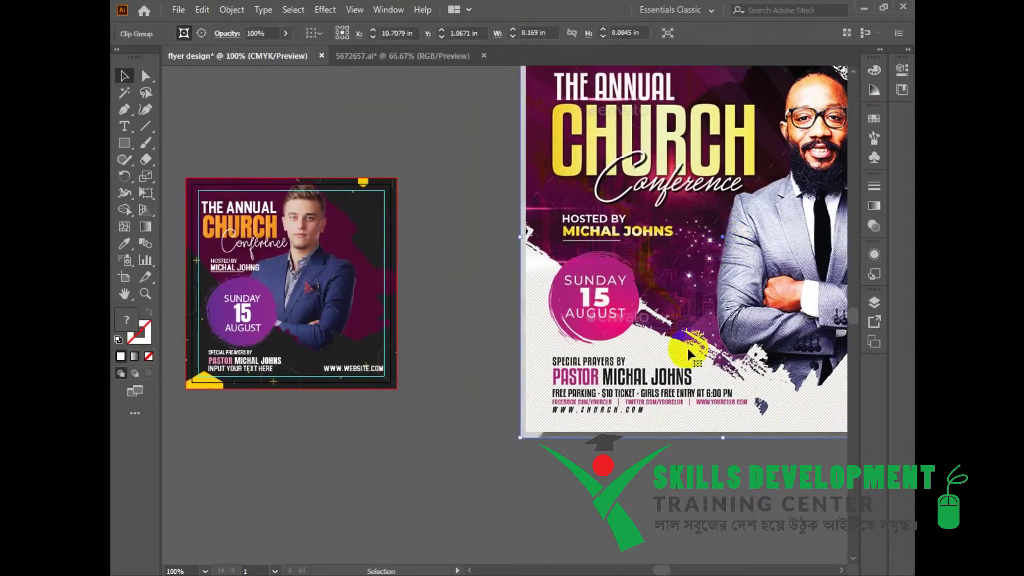
key(ctrl+1)
drag(779, 503, 780, 504)
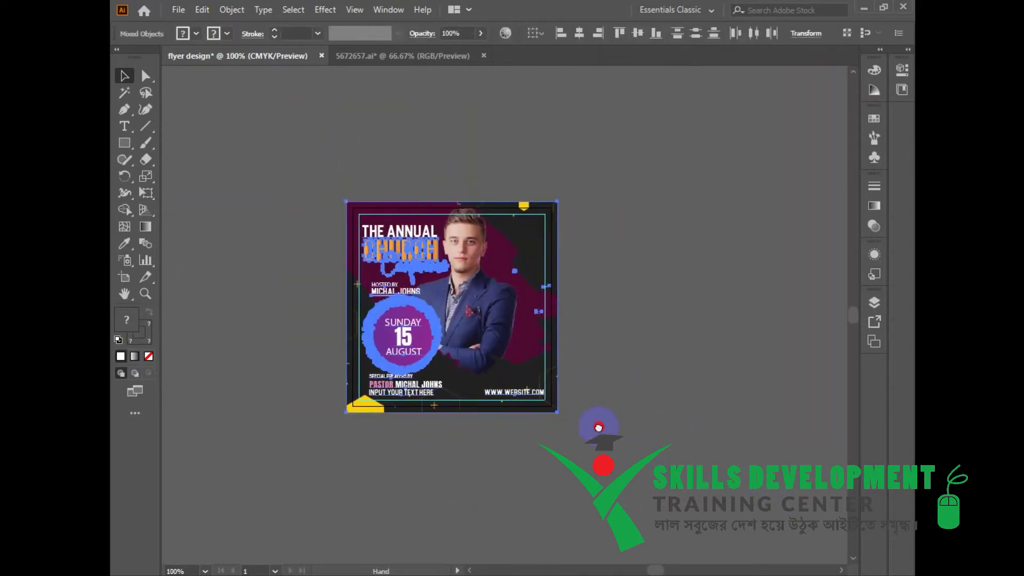